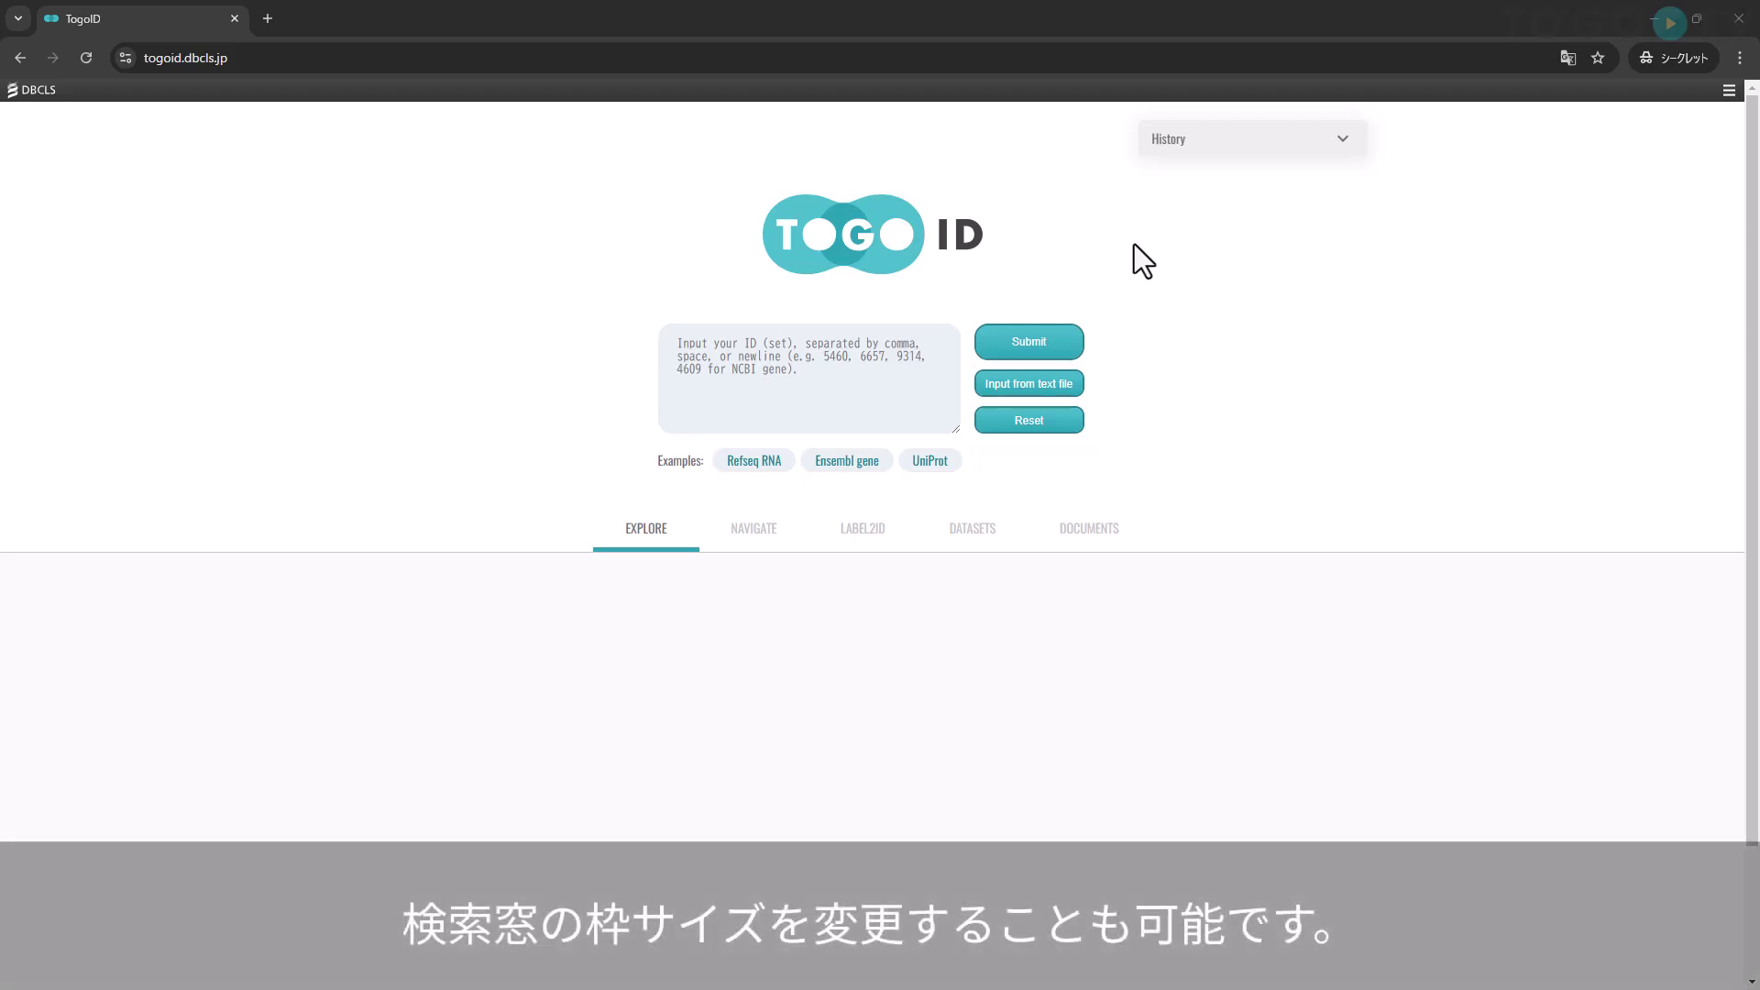
mouse_move(956, 428)
left_mouse_down()
mouse_move(1096, 455)
mouse_move(1166, 568)
mouse_move(1018, 585)
mouse_move(954, 480)
mouse_move(976, 444)
left_mouse_up()
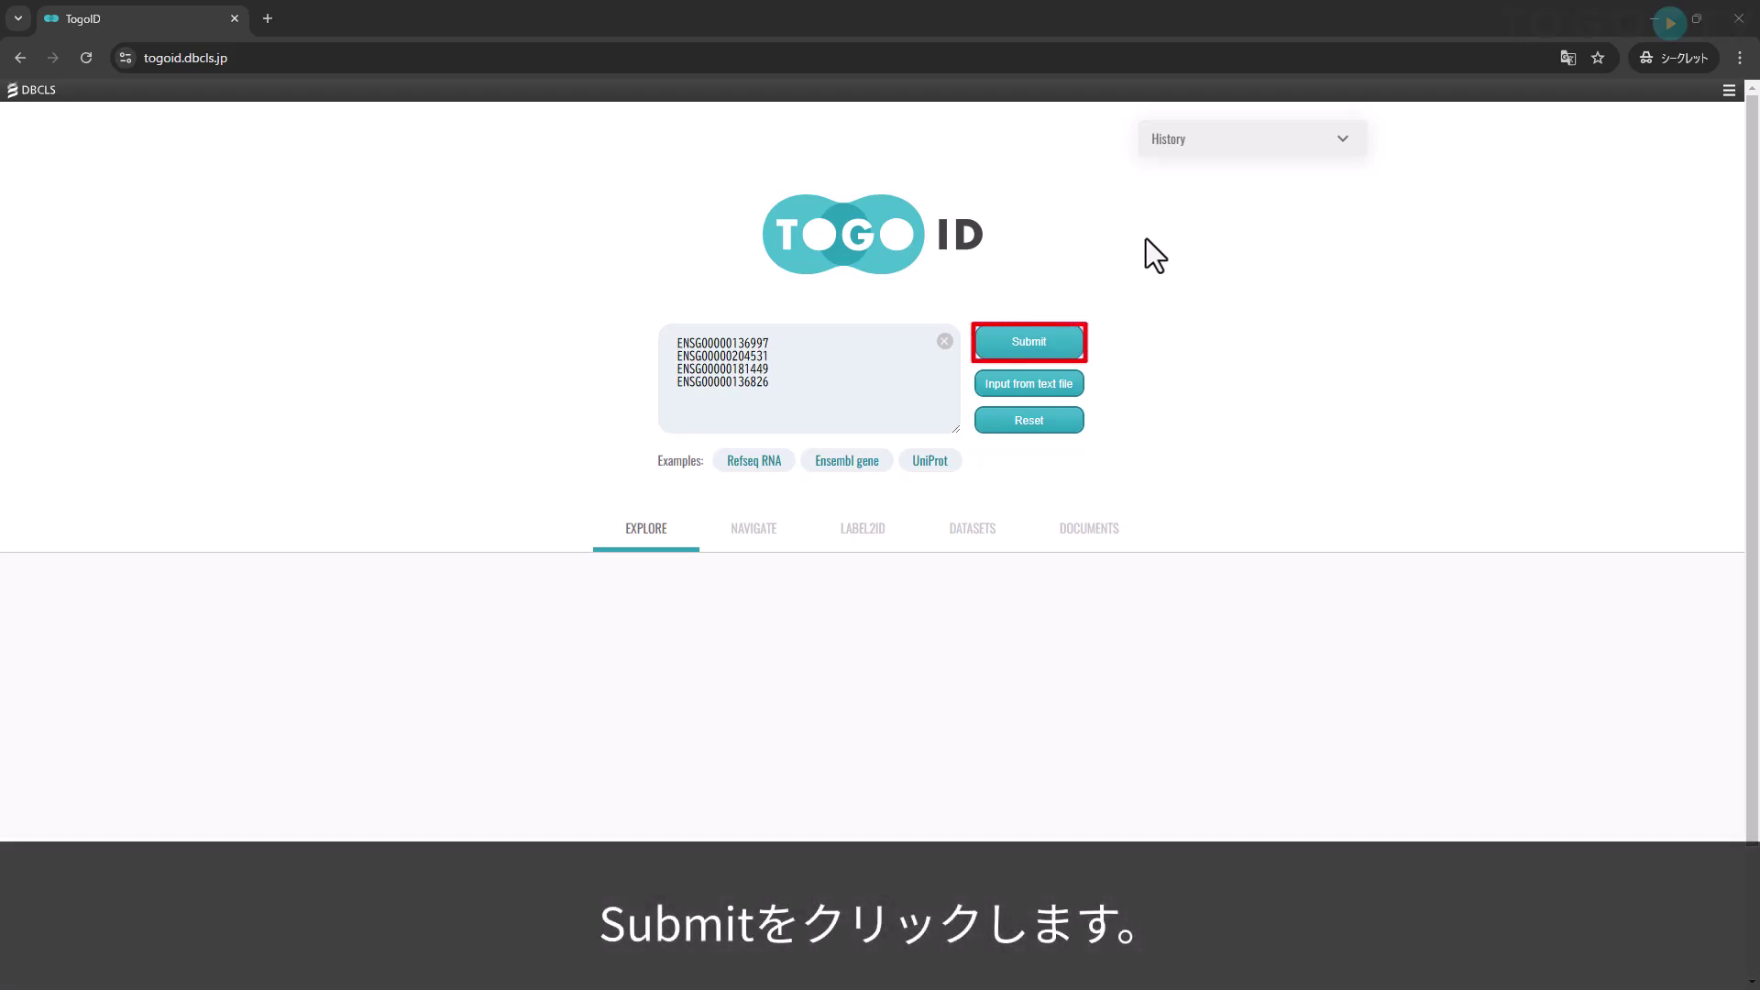
left_click(1033, 336)
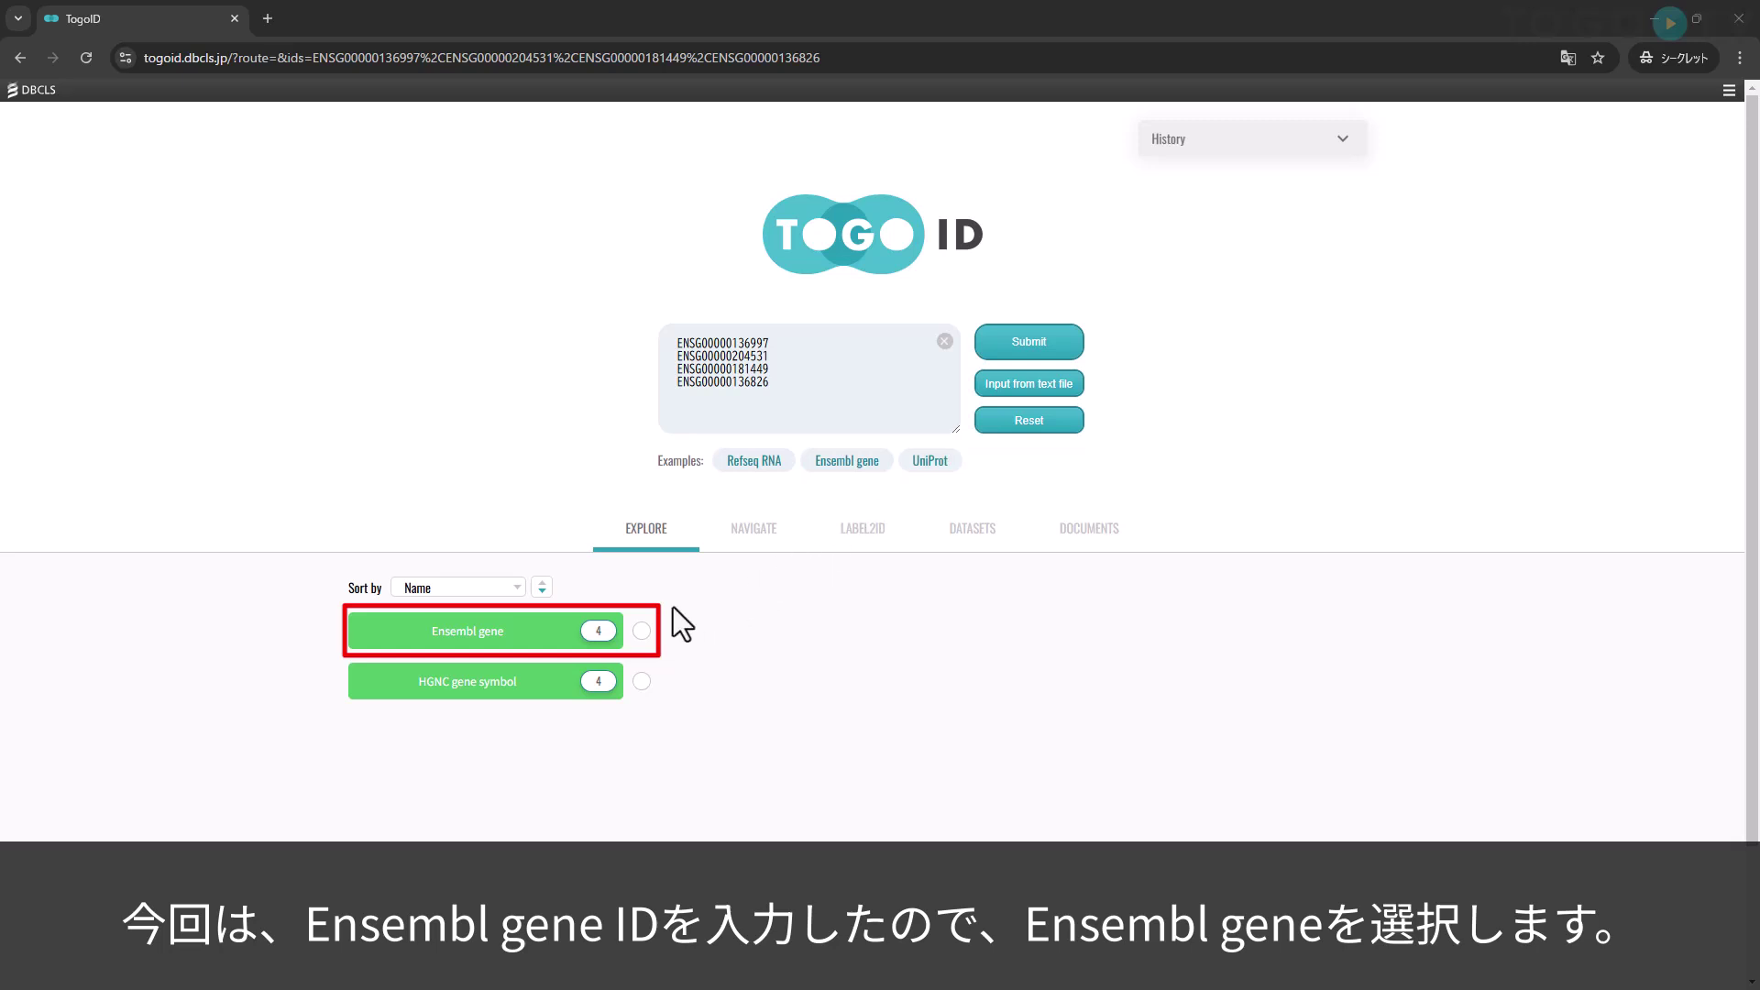
left_click(642, 630)
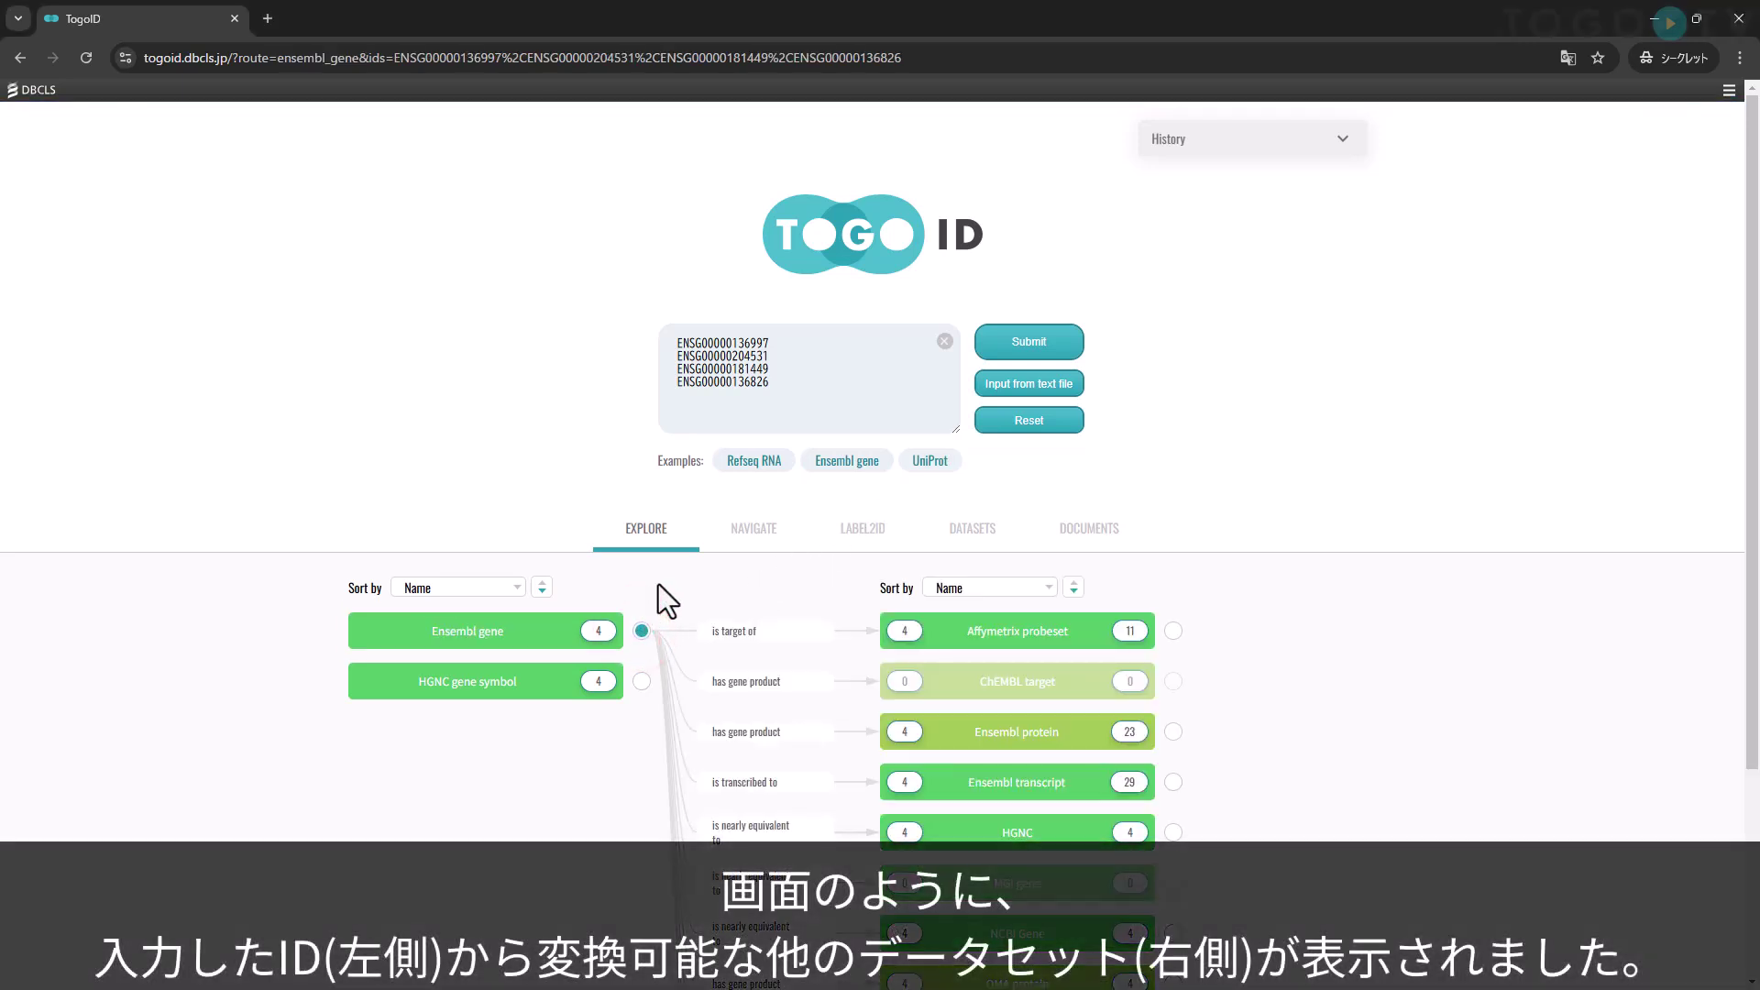
Extend the conversion route from Ensembl gene to UniProt and open the results for its PDB target
scroll(649, 576, "down", 3)
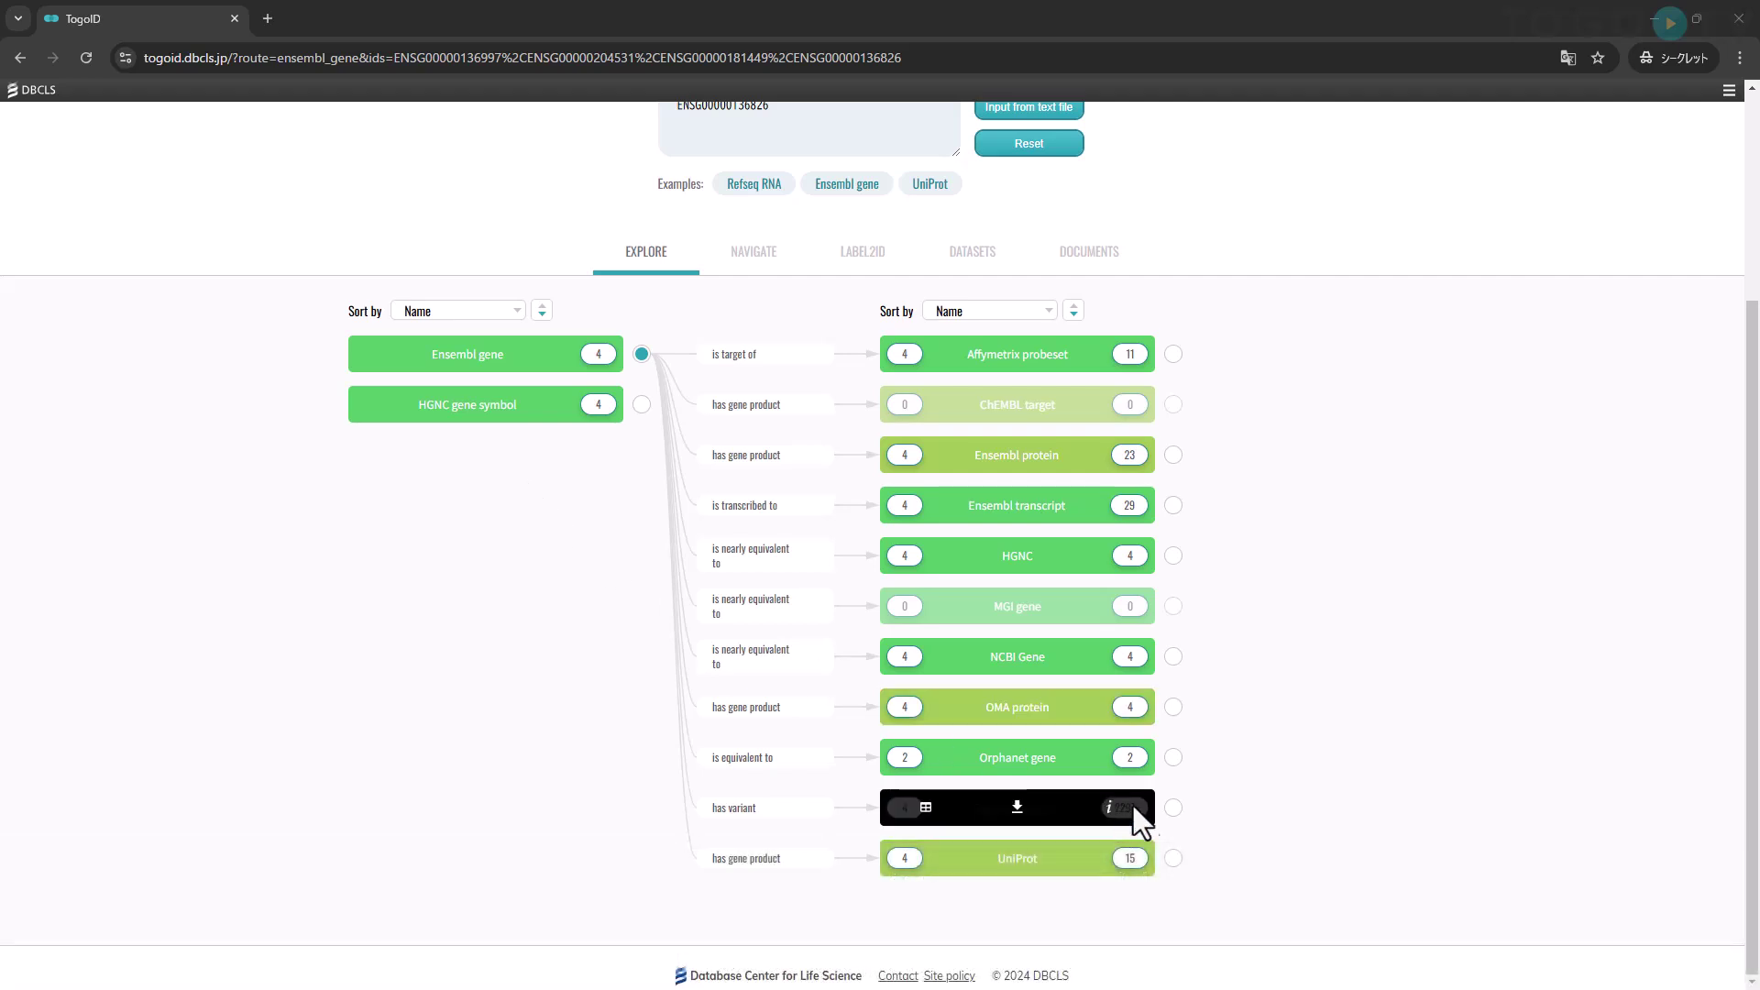
left_click(1170, 859)
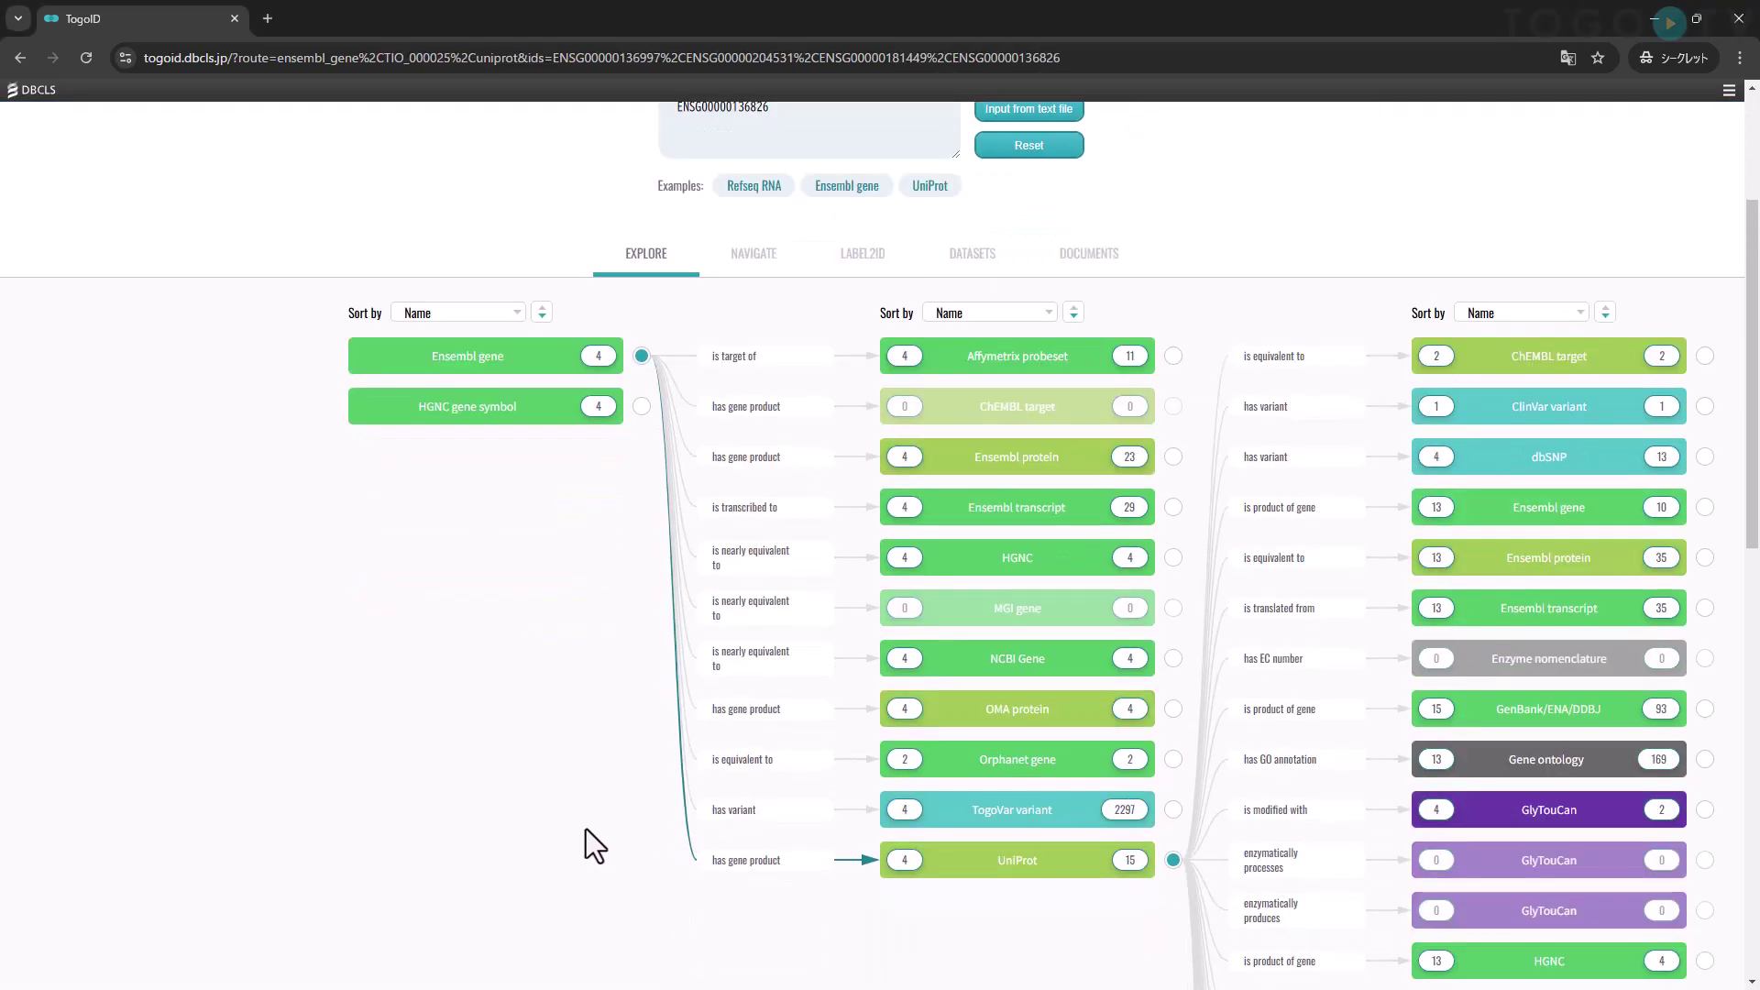
scroll(569, 816, "down", 1)
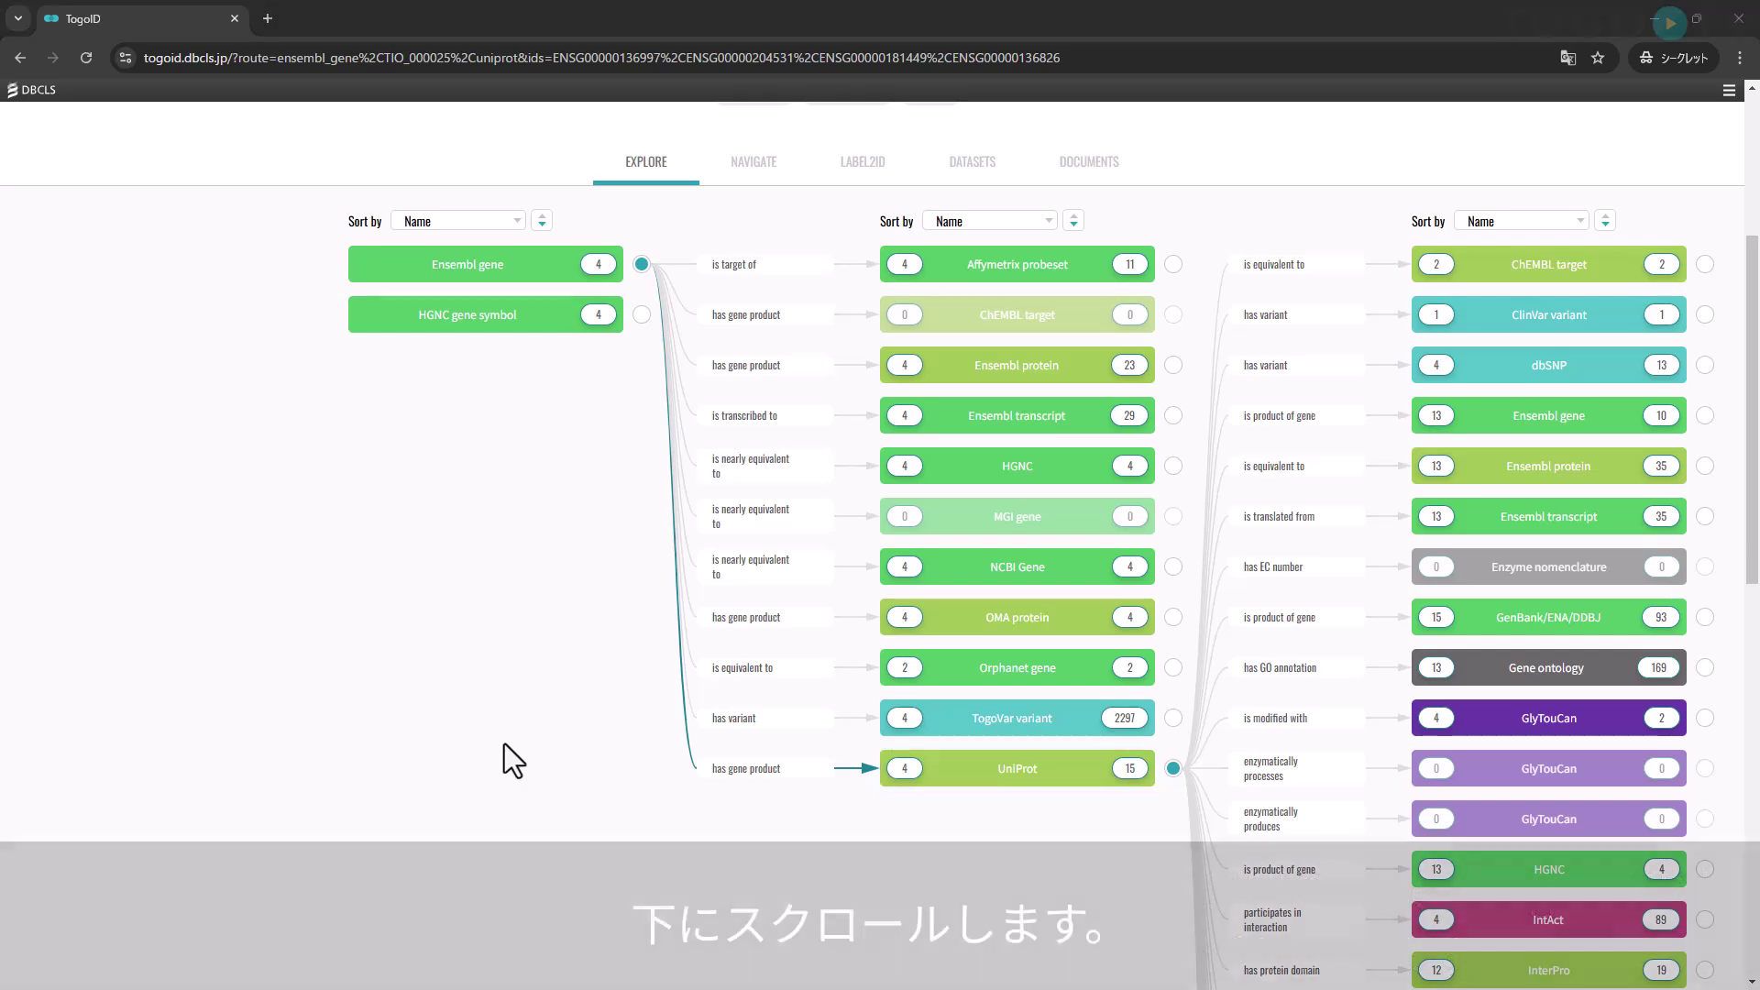
scroll(504, 744, "down", 1)
scroll(504, 745, "down", 10)
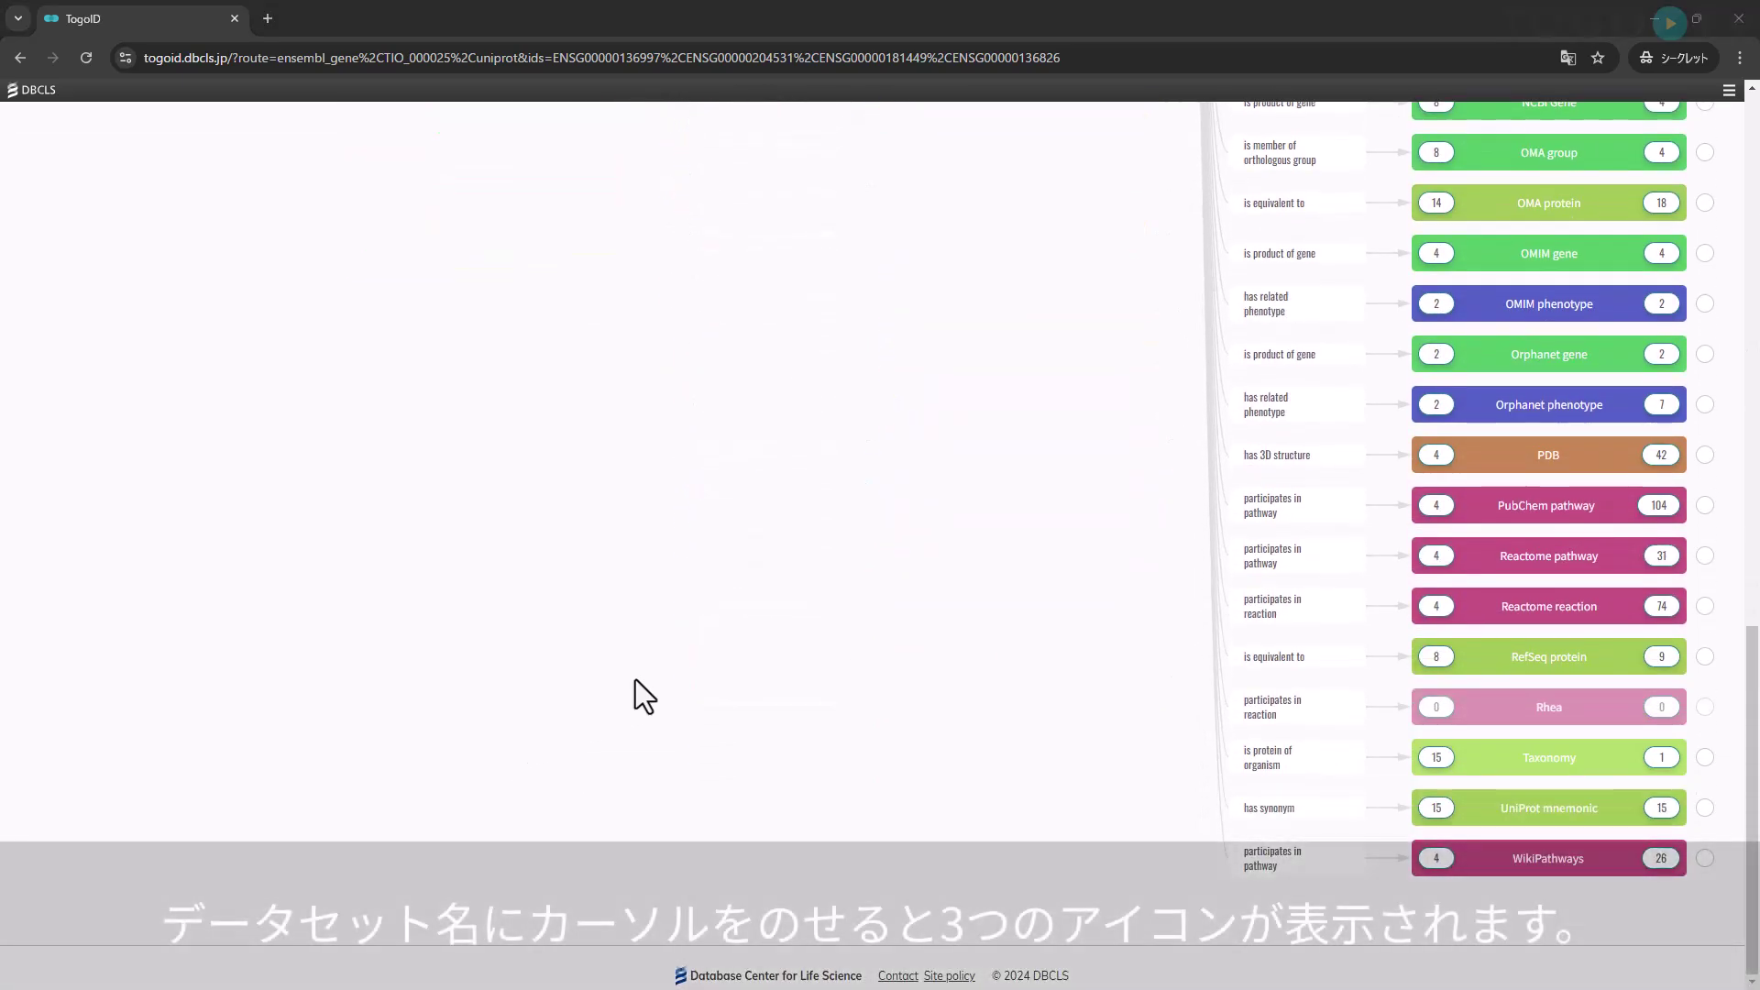
mouse_move(1487, 448)
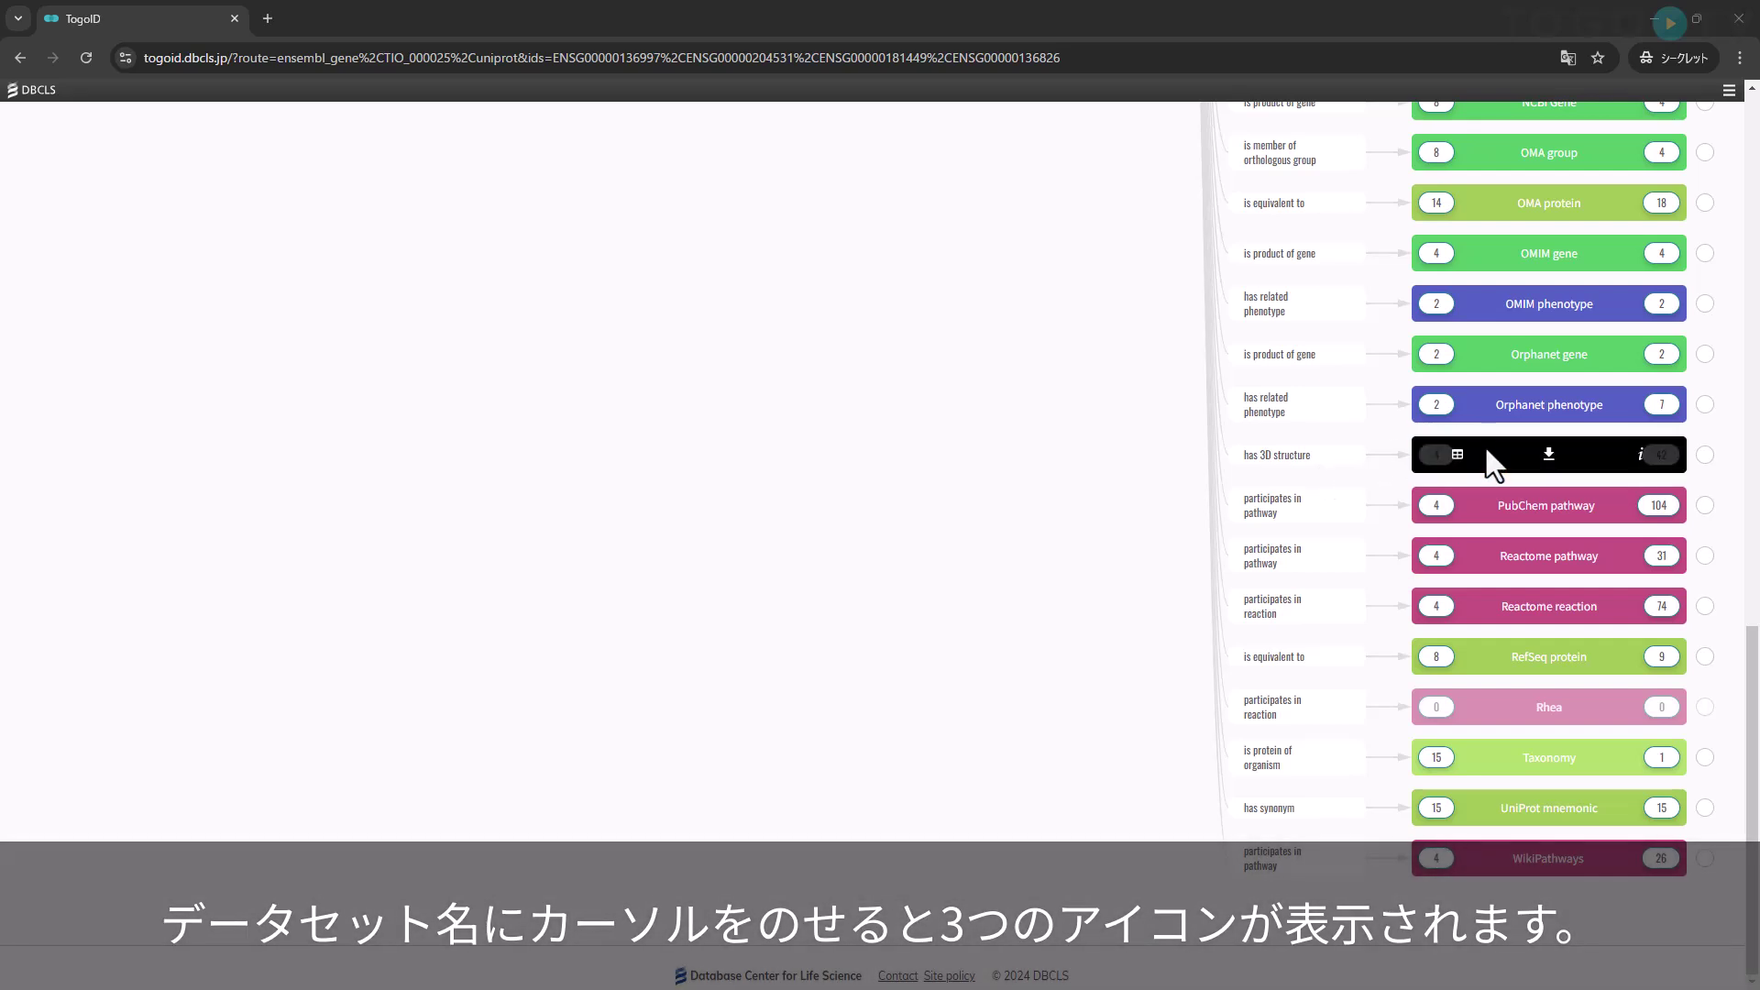
left_click(1458, 454)
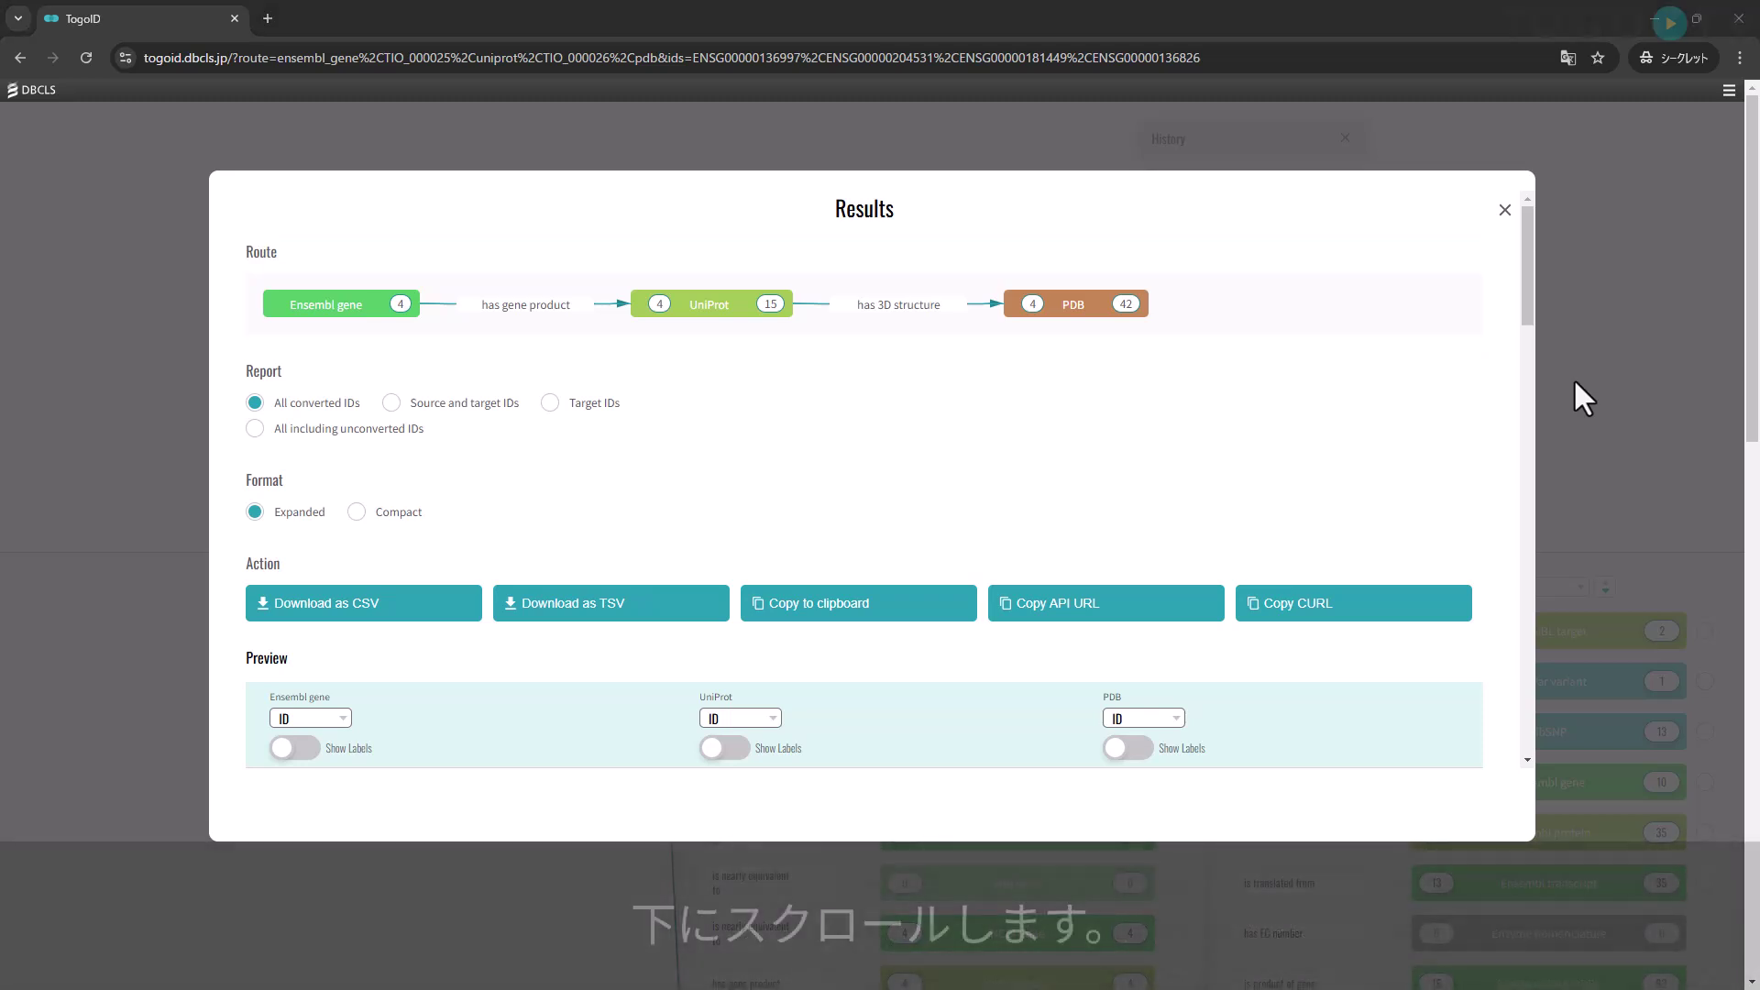
Try the Source and target IDs and Target IDs reports, choose All including unconverted IDs, and compare Compact format before returning to Expanded
left_click_drag(1529, 297, 1531, 340)
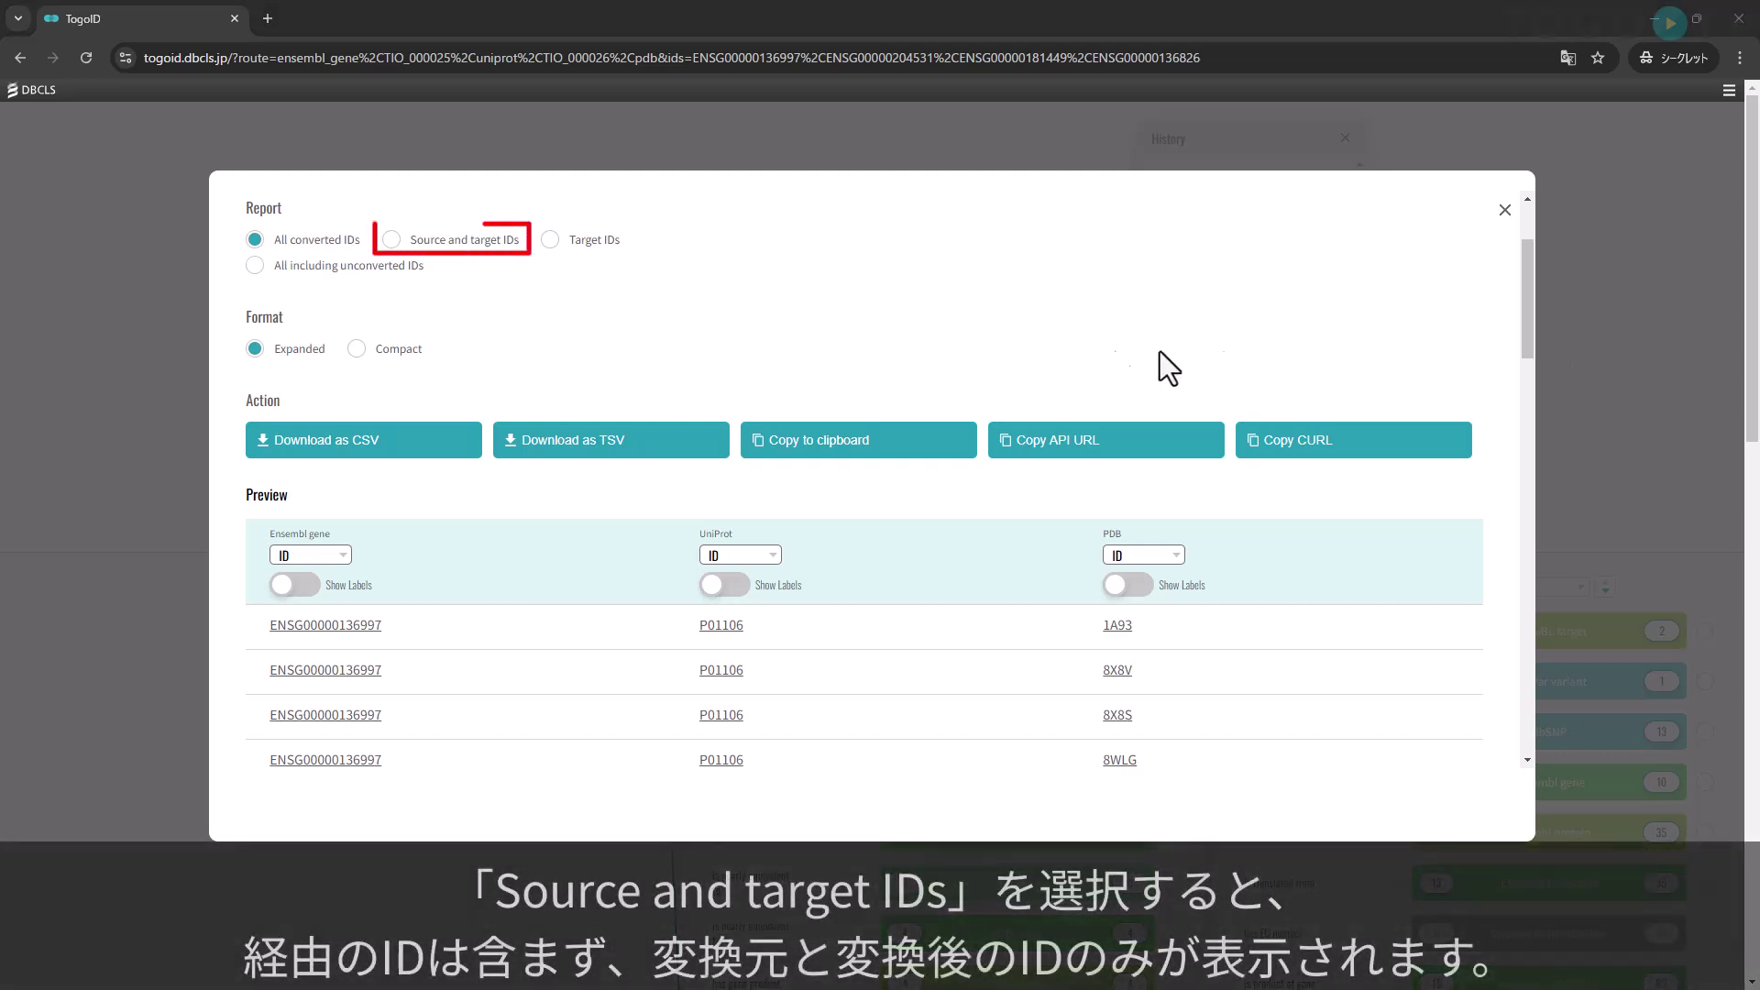
left_click(391, 240)
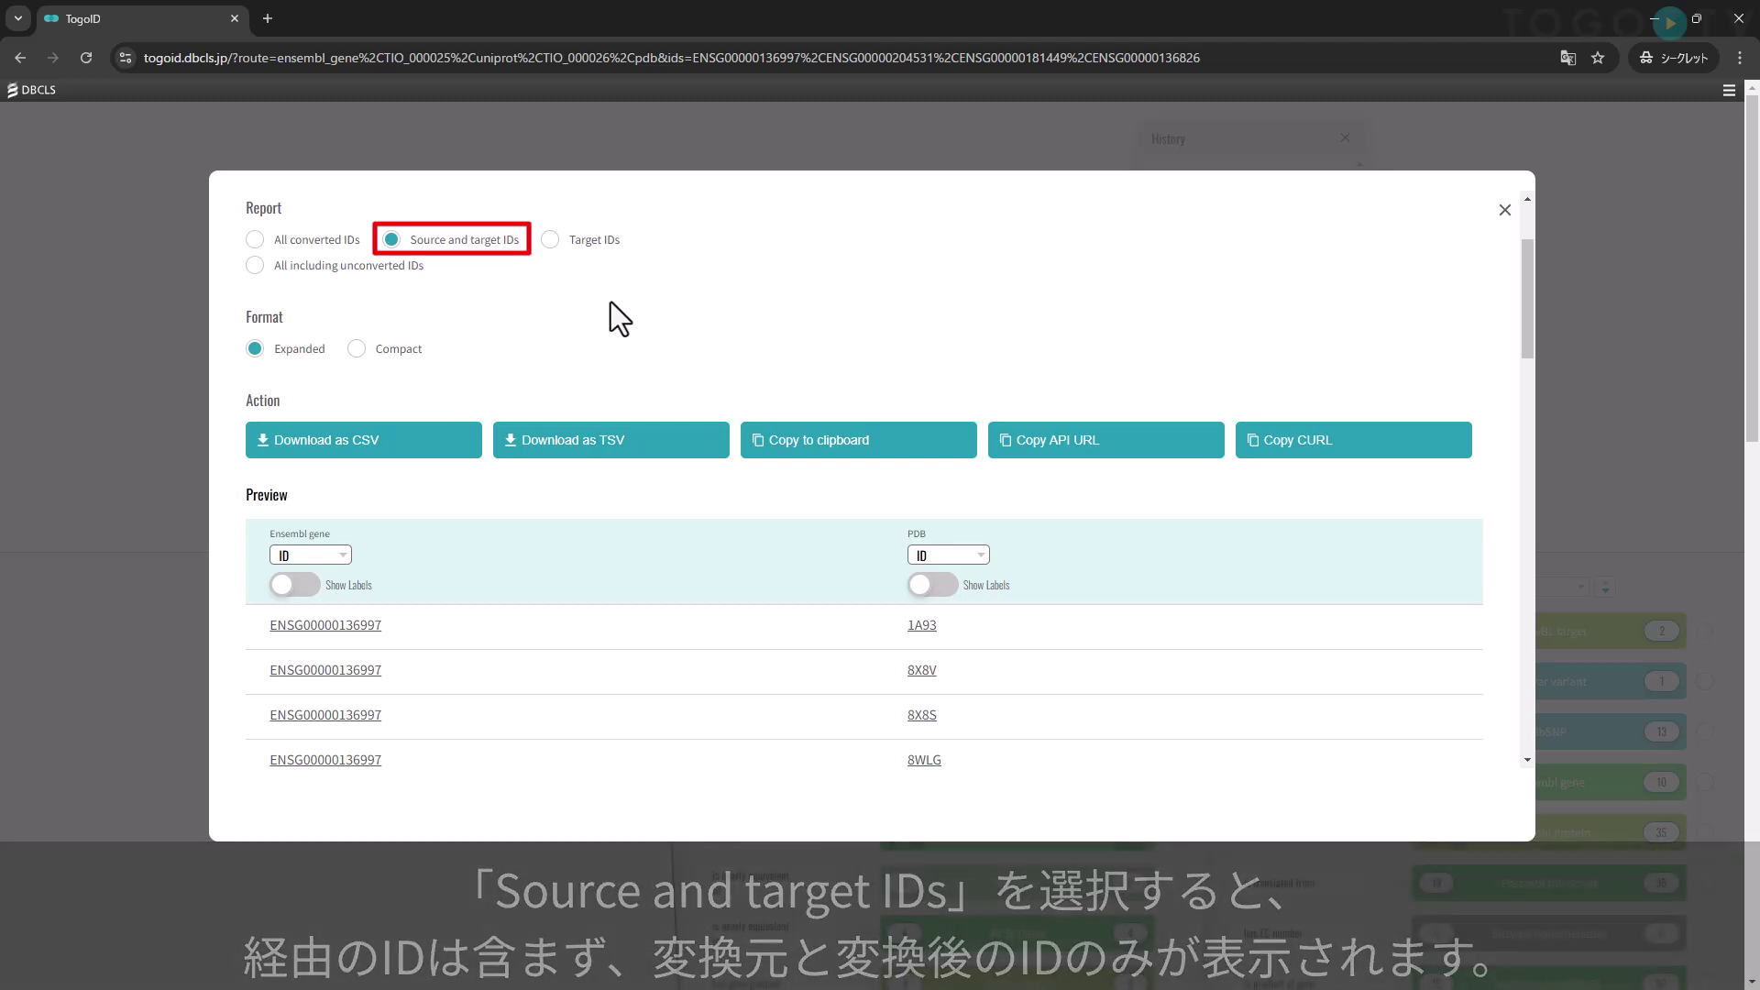
left_click(548, 241)
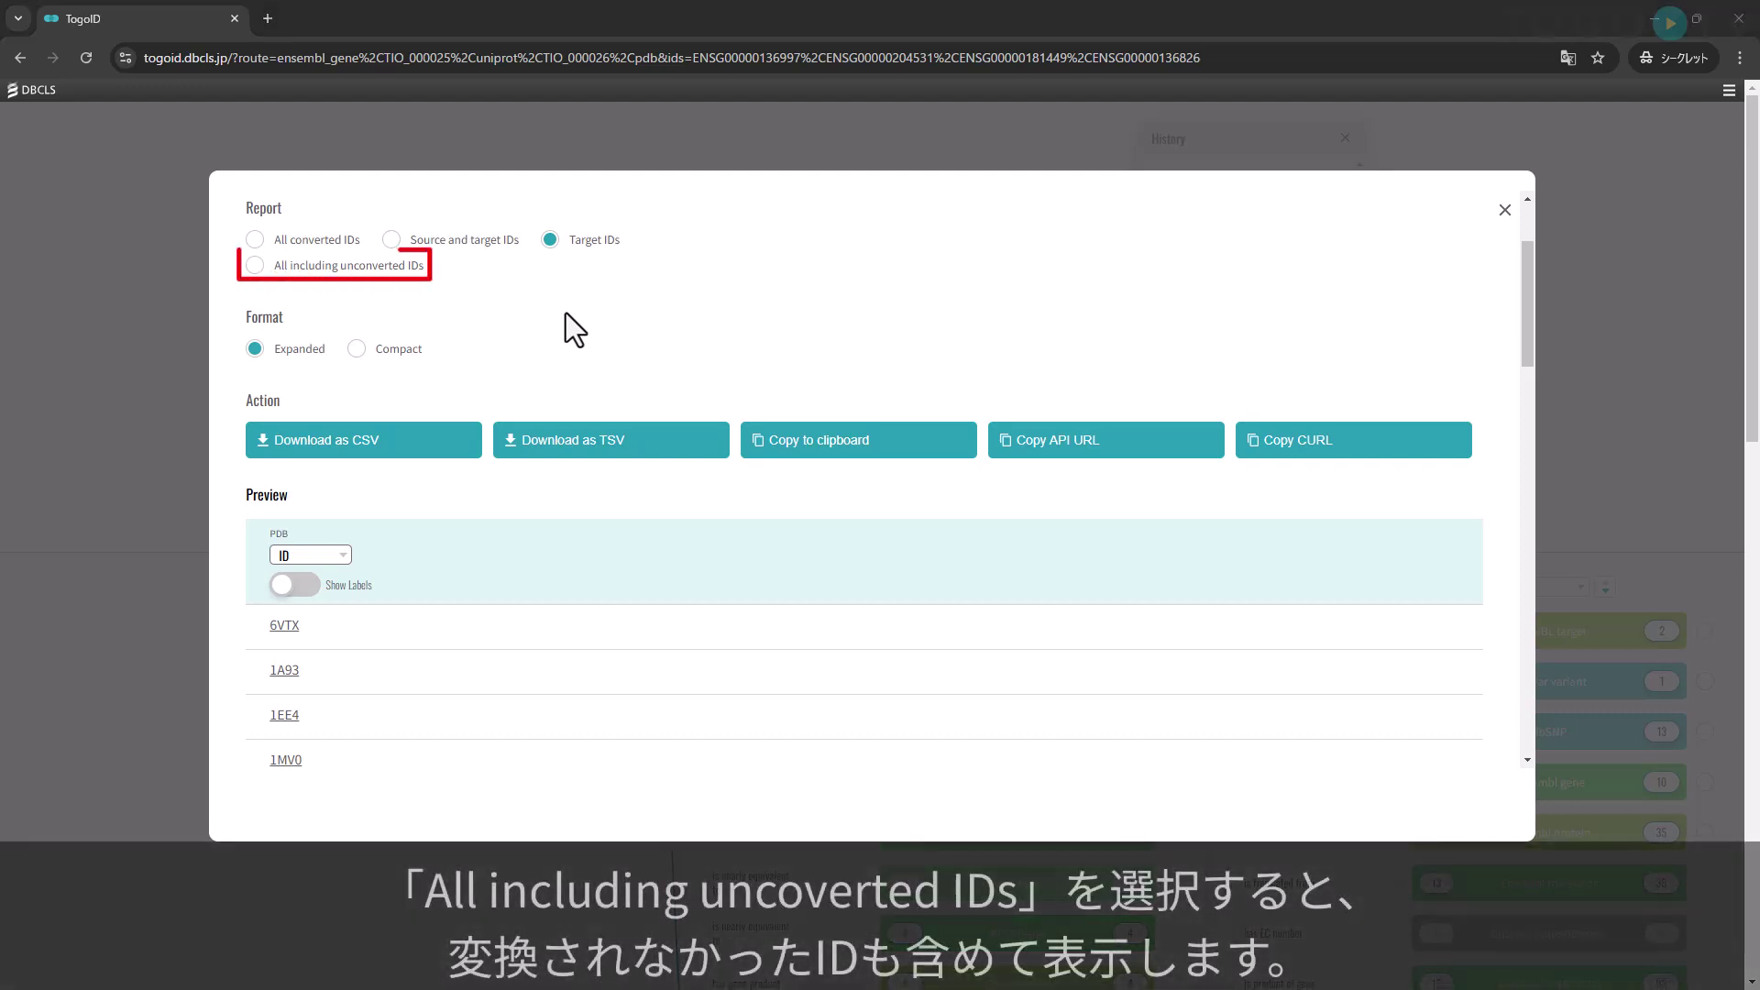
left_click(260, 271)
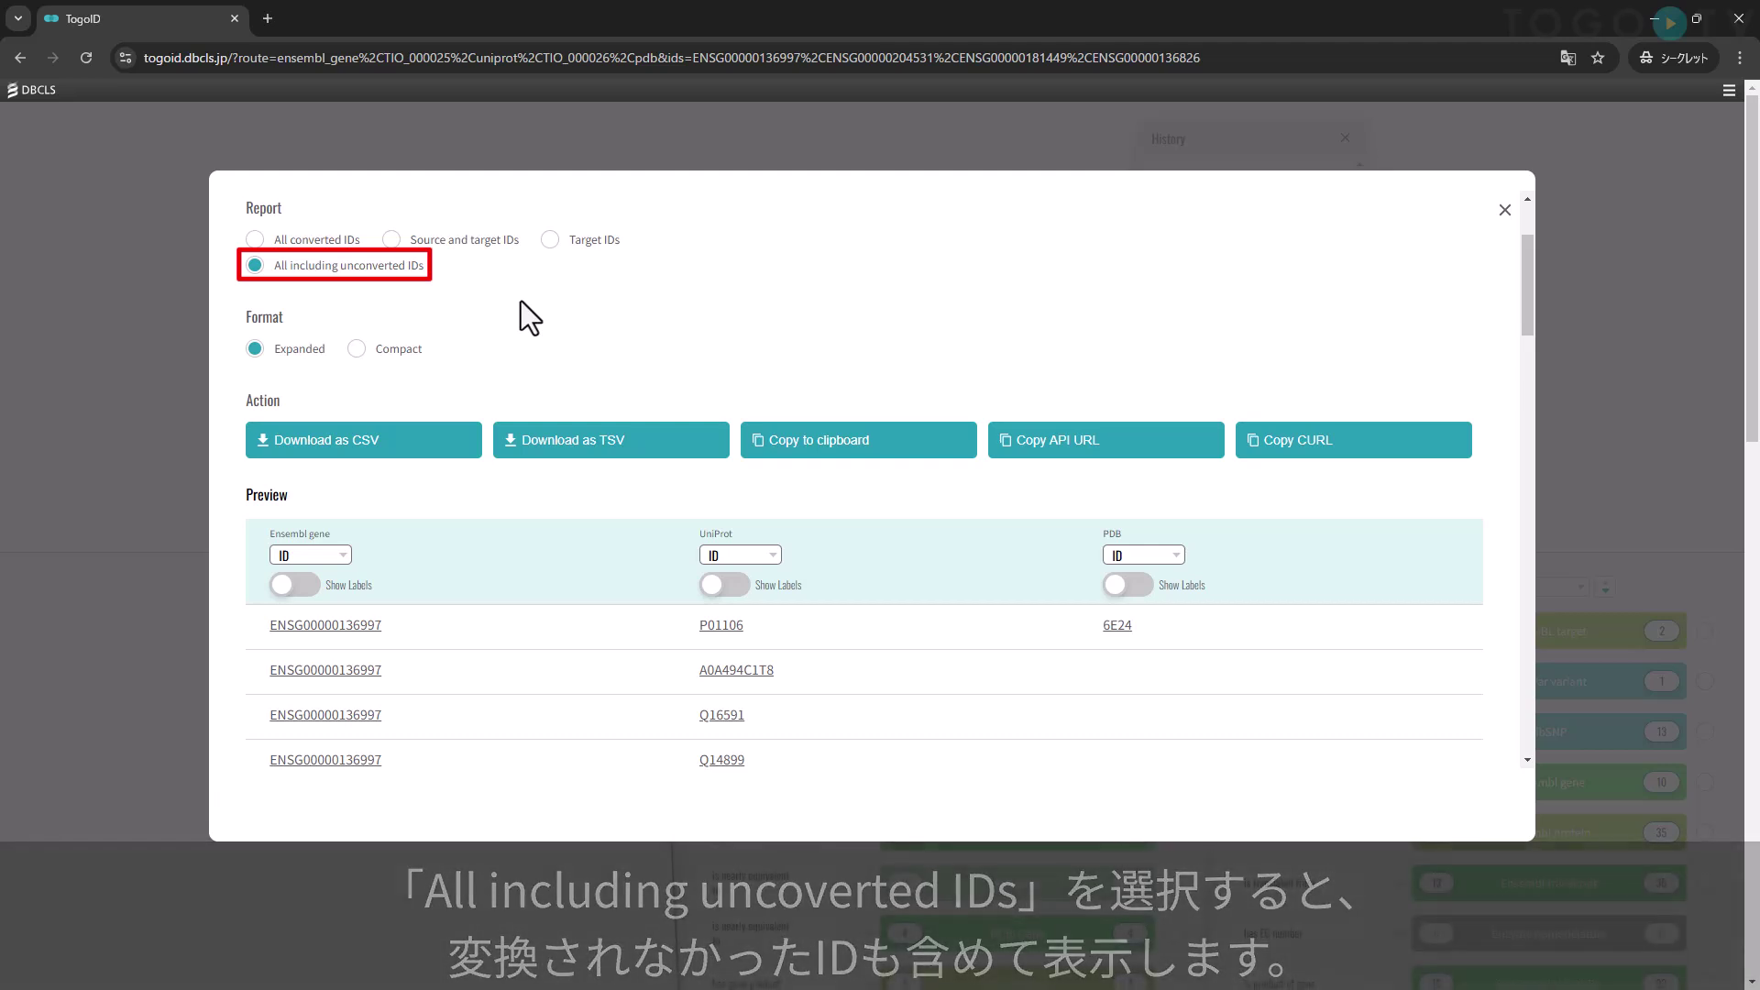
left_click(356, 348)
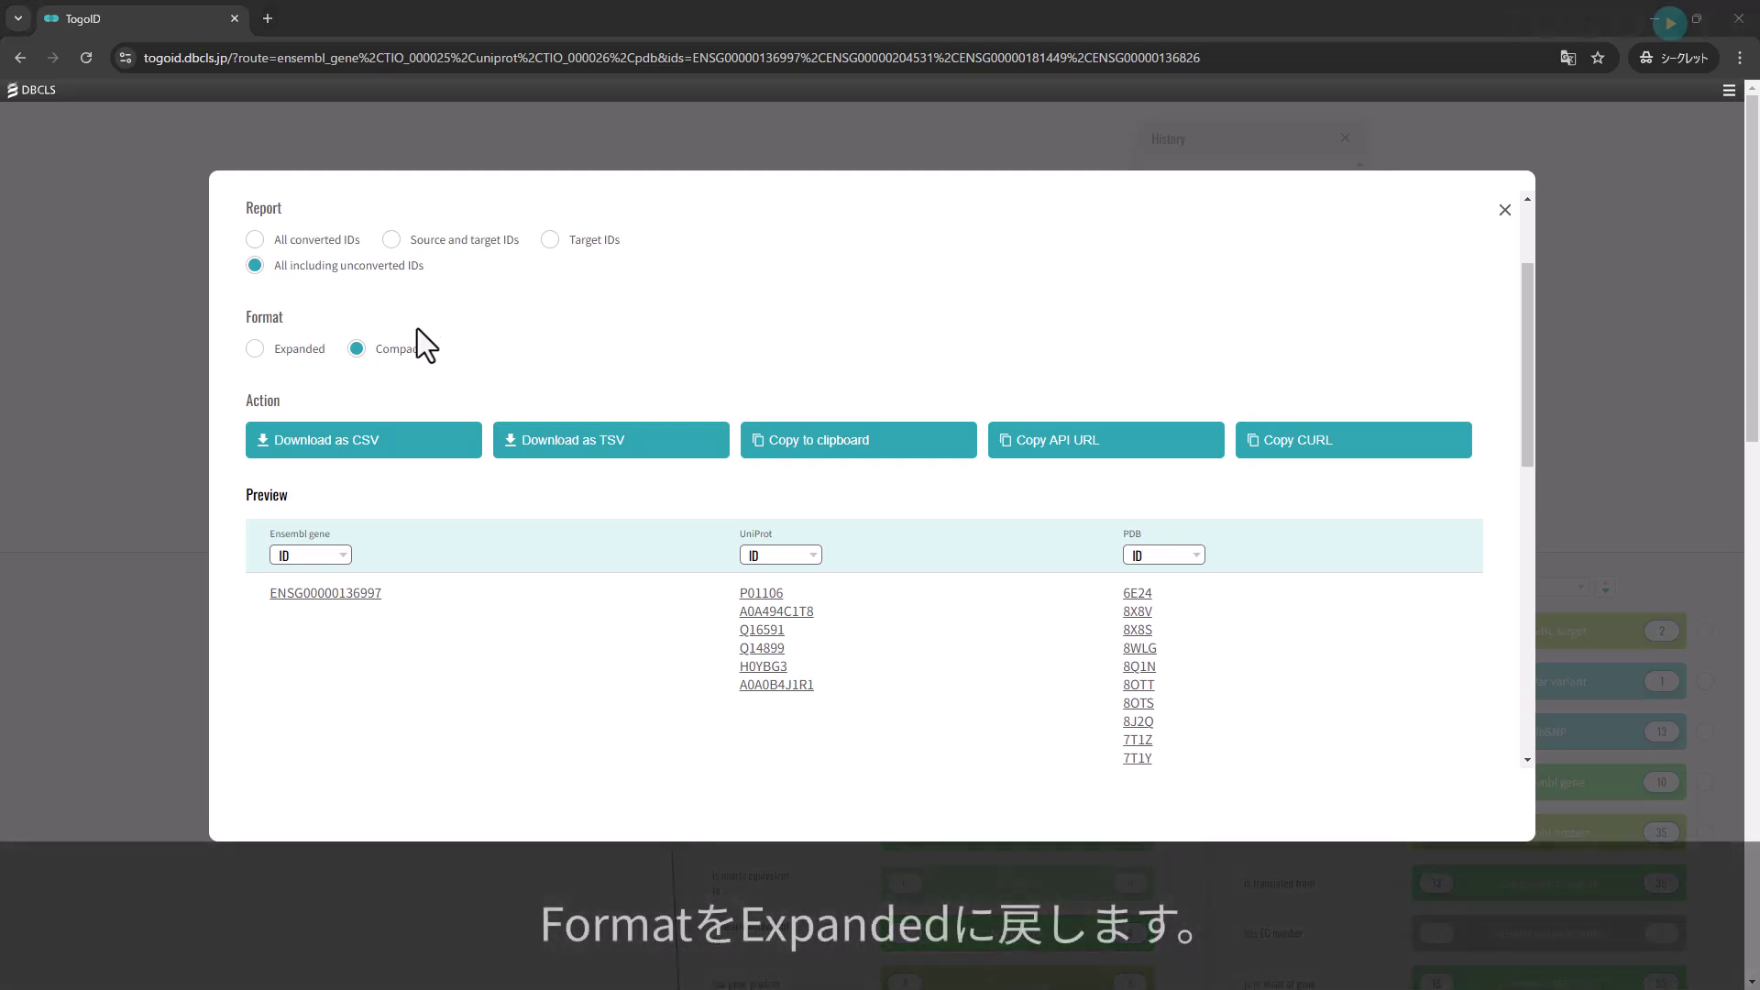
left_click(257, 349)
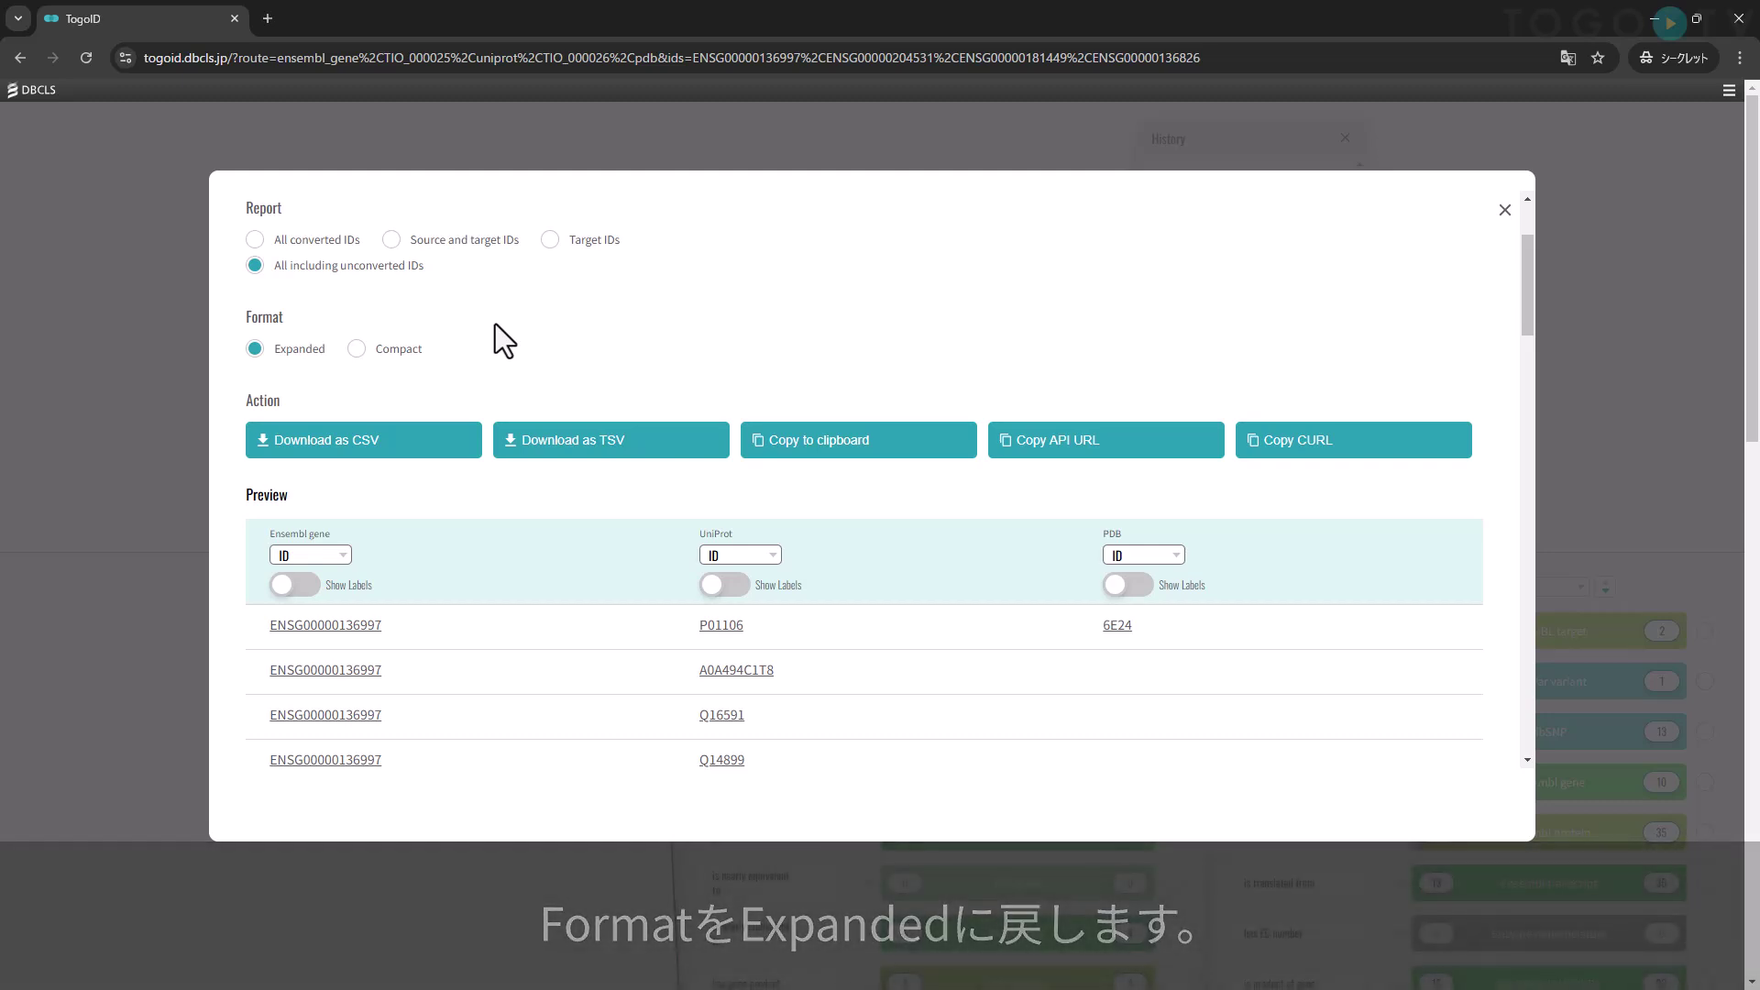
Turn on labels for the Ensembl gene, UniProt and PDB columns of the results preview
left_click(296, 585)
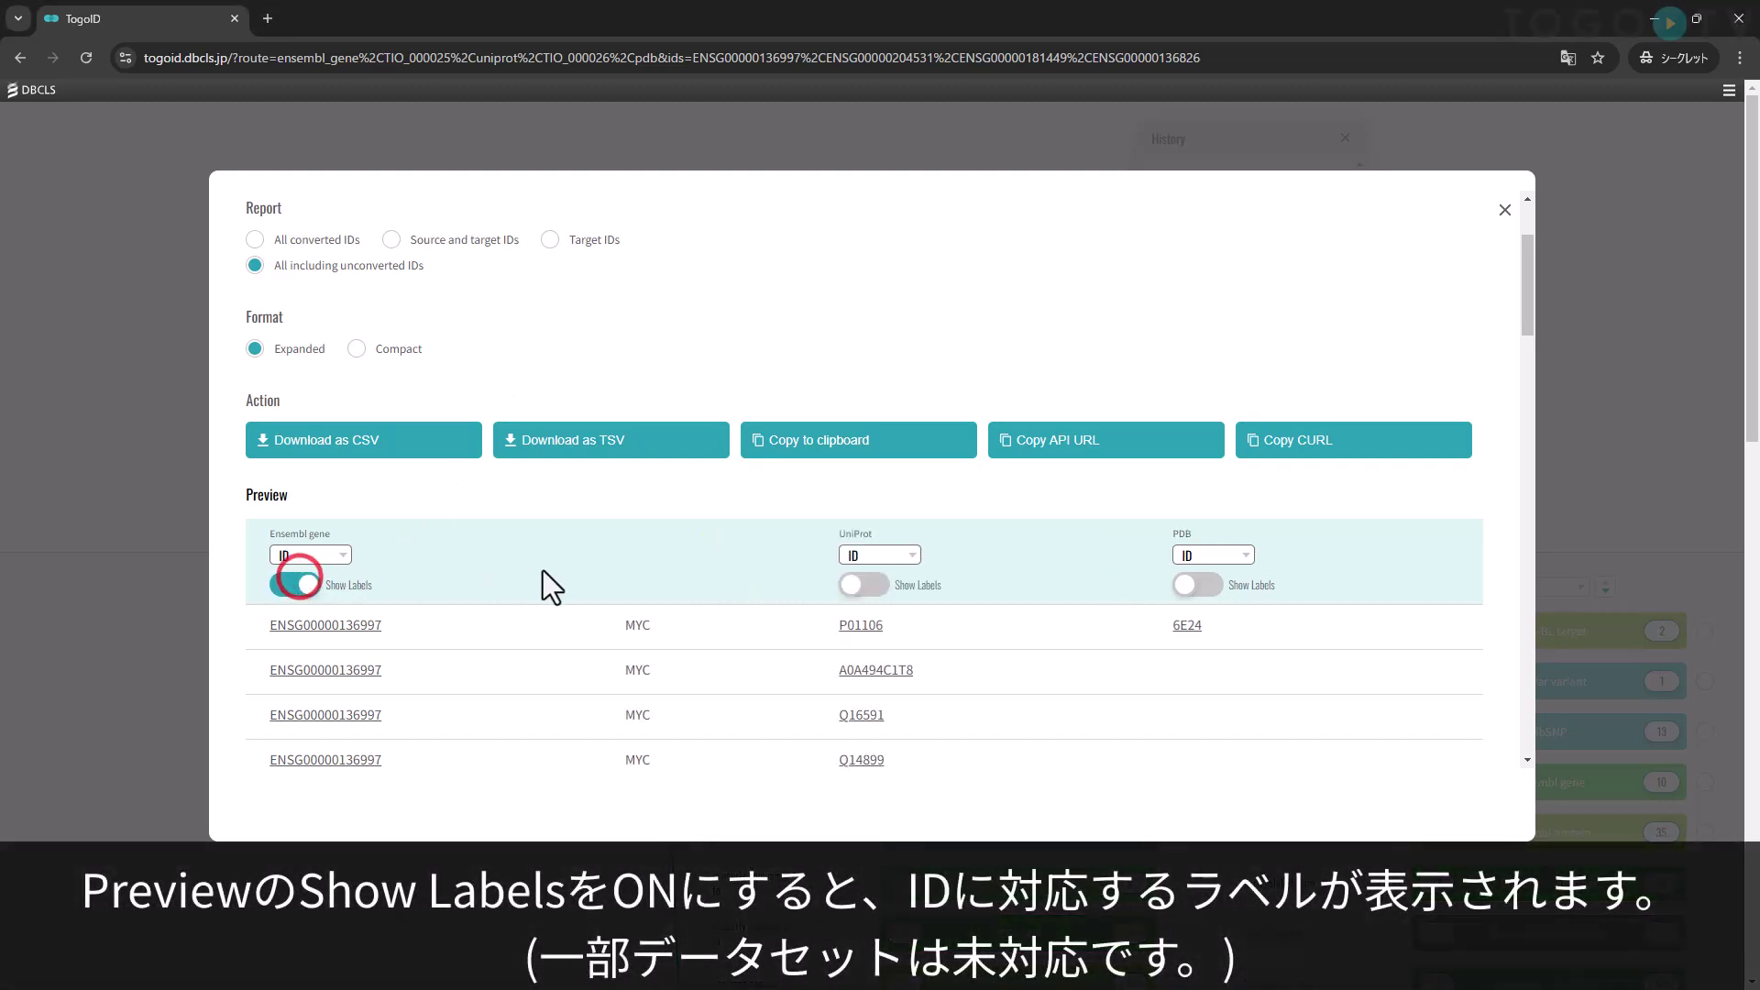
left_click(866, 586)
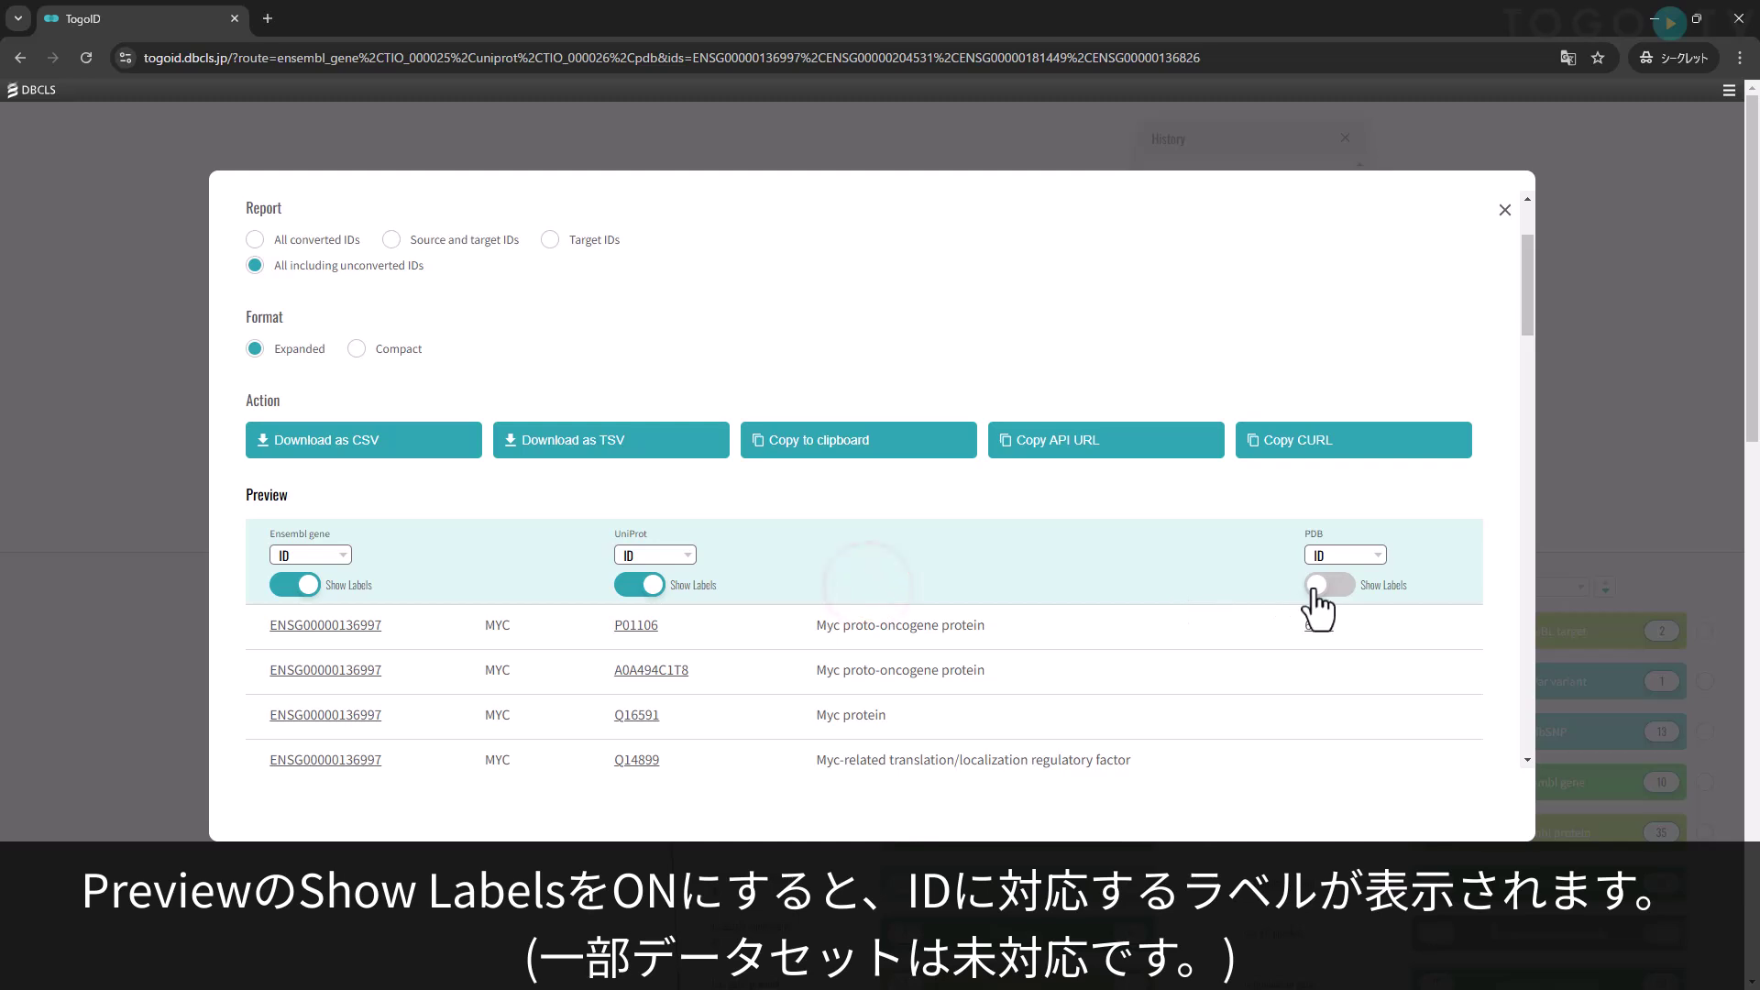
left_click(1315, 585)
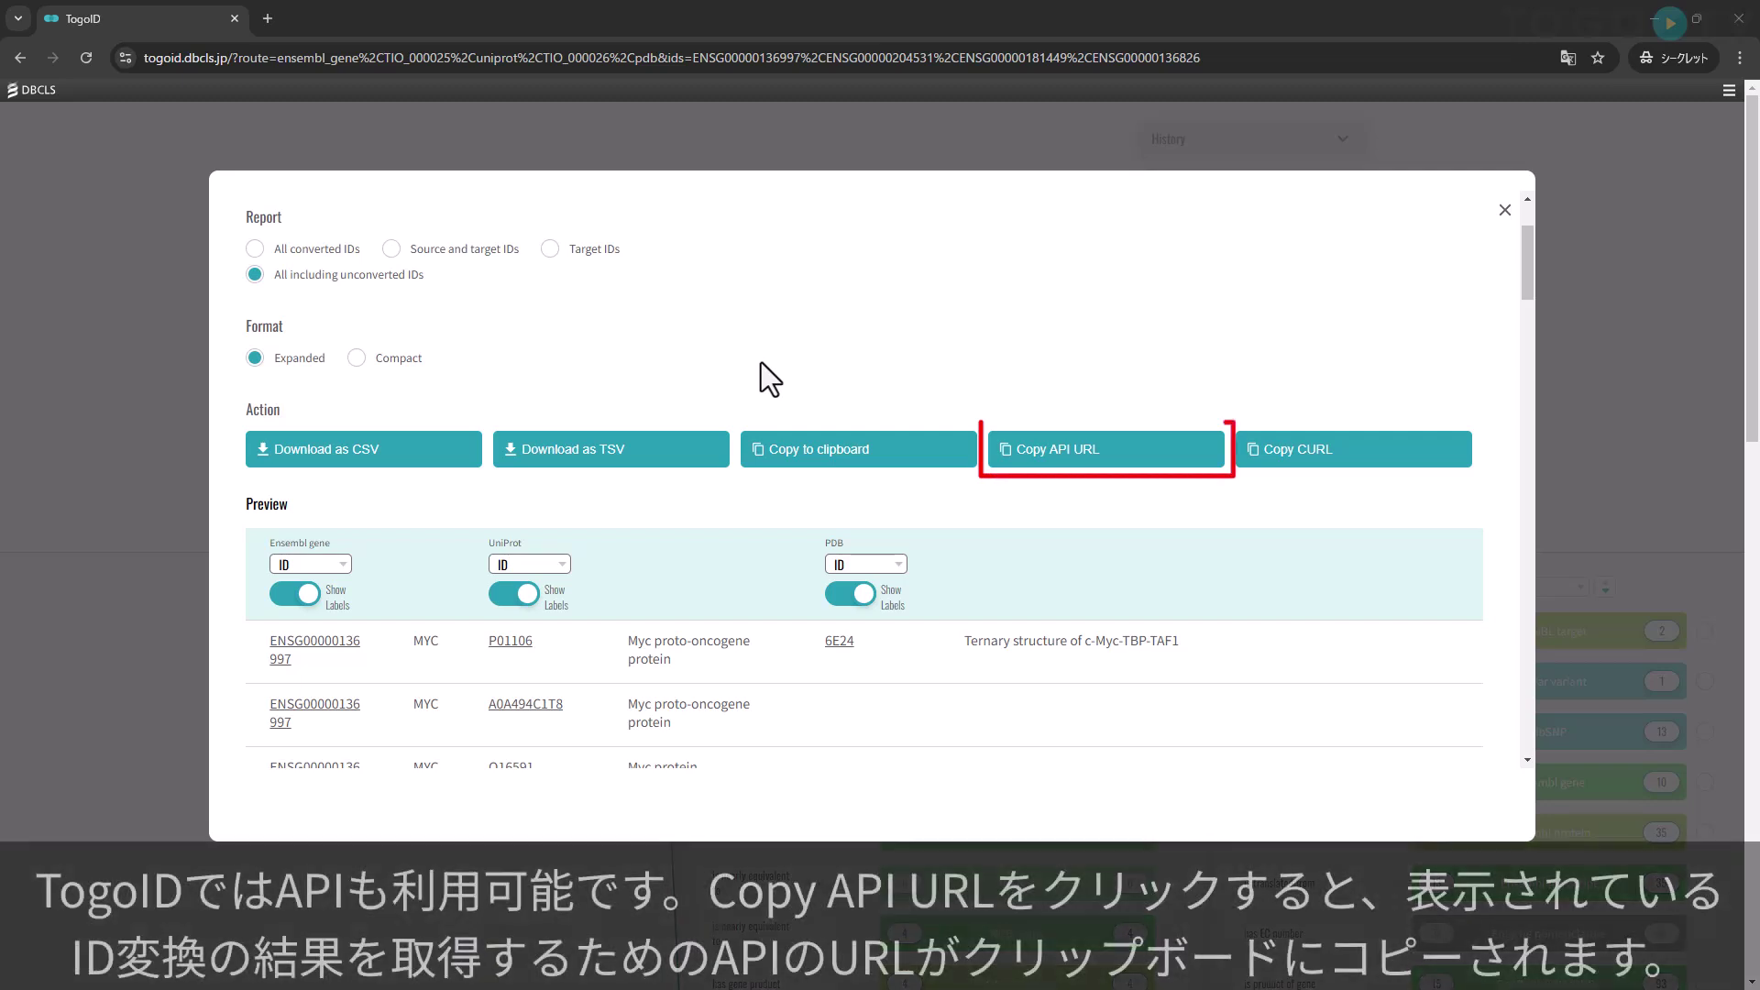
Copy the API URL of the conversion and load it in a new browser tab to download the CSV
left_click(1061, 446)
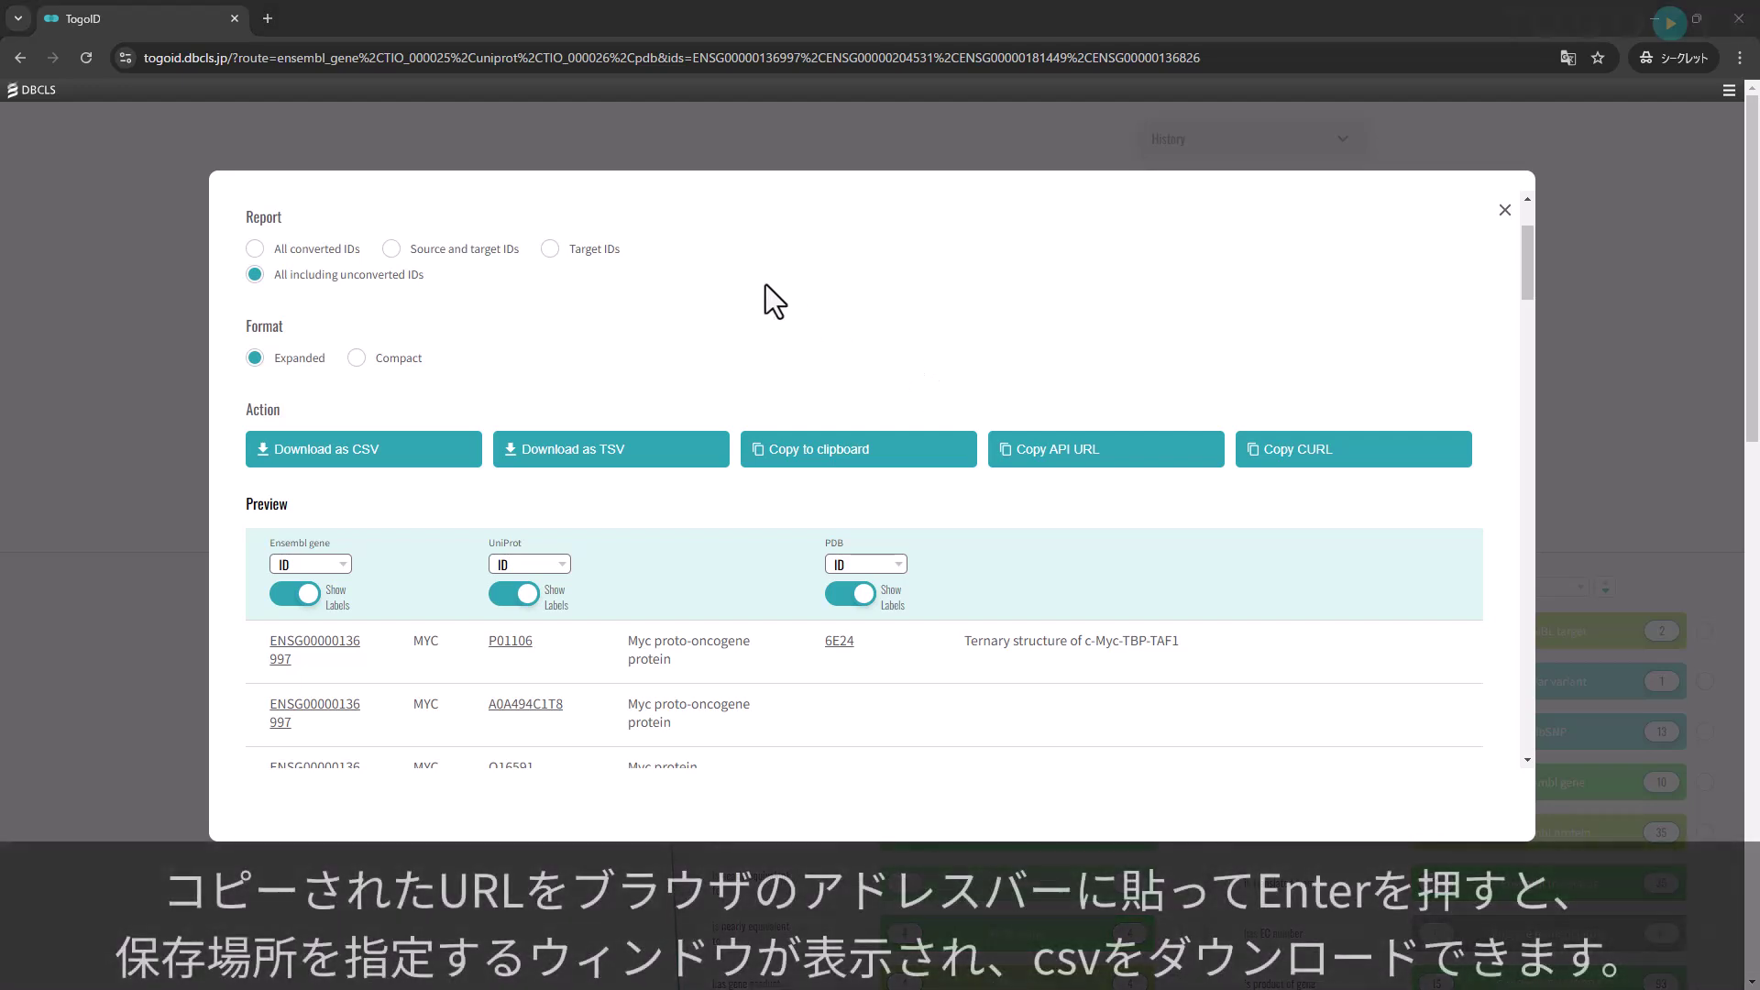
left_click(271, 19)
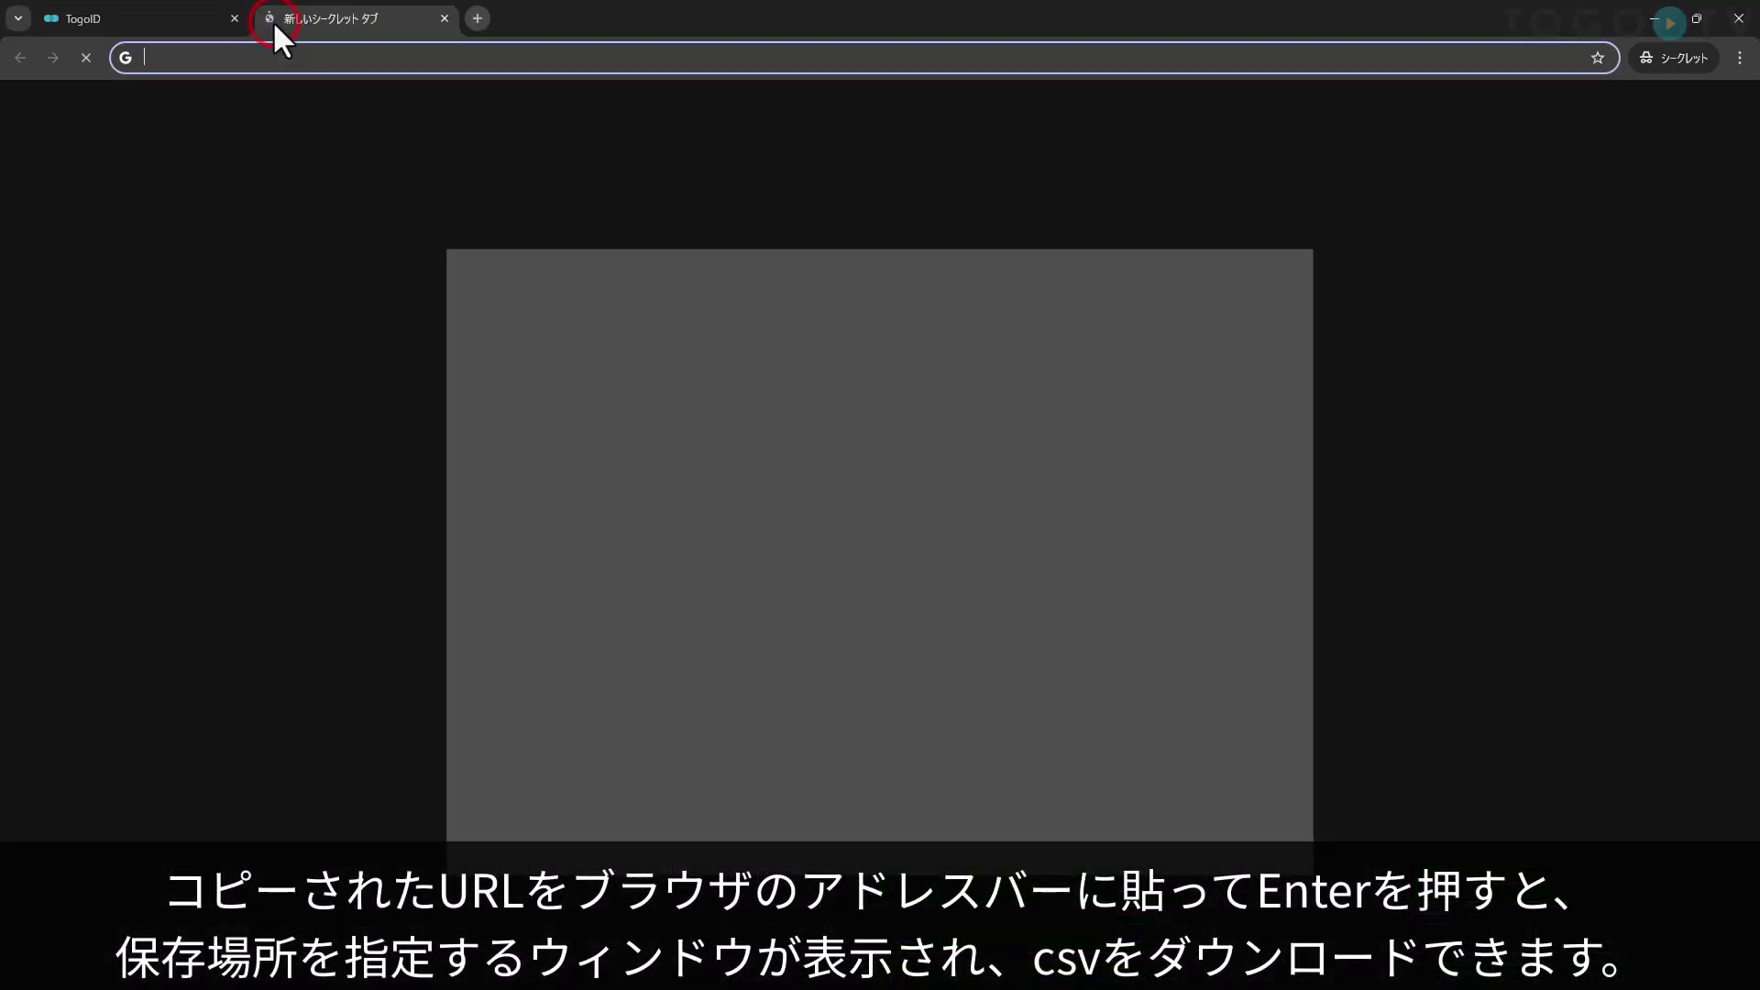
key("ctrl+v")
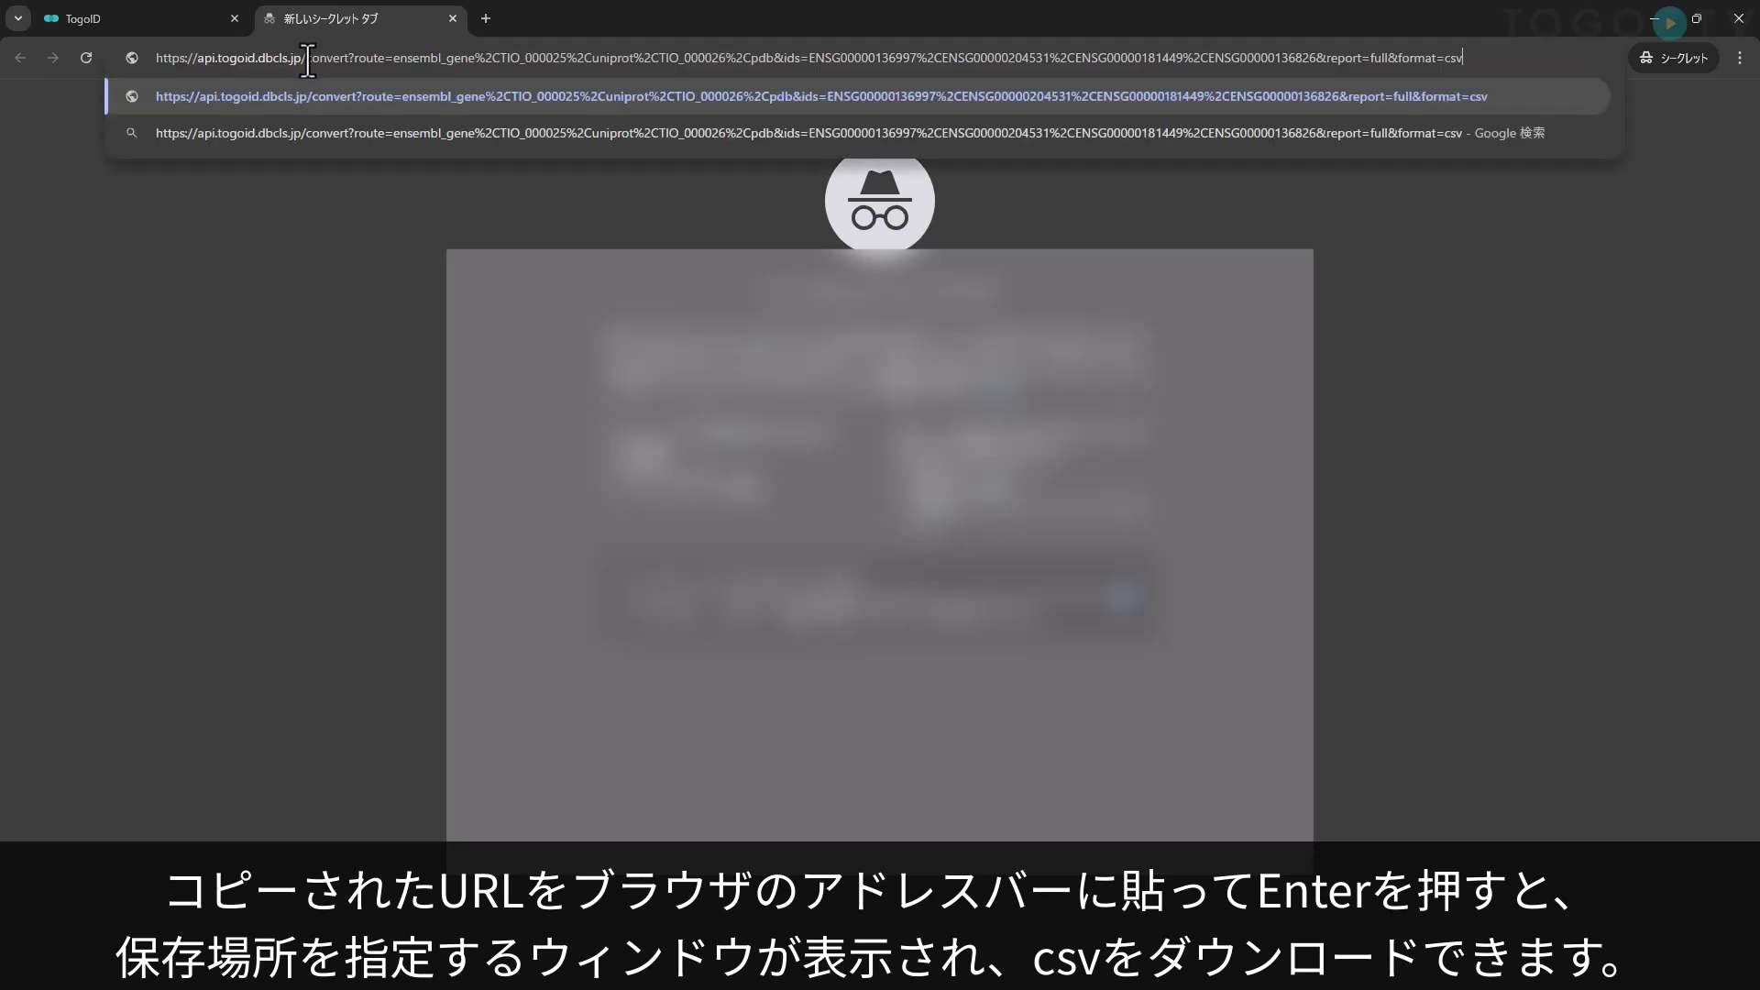
key("Return")
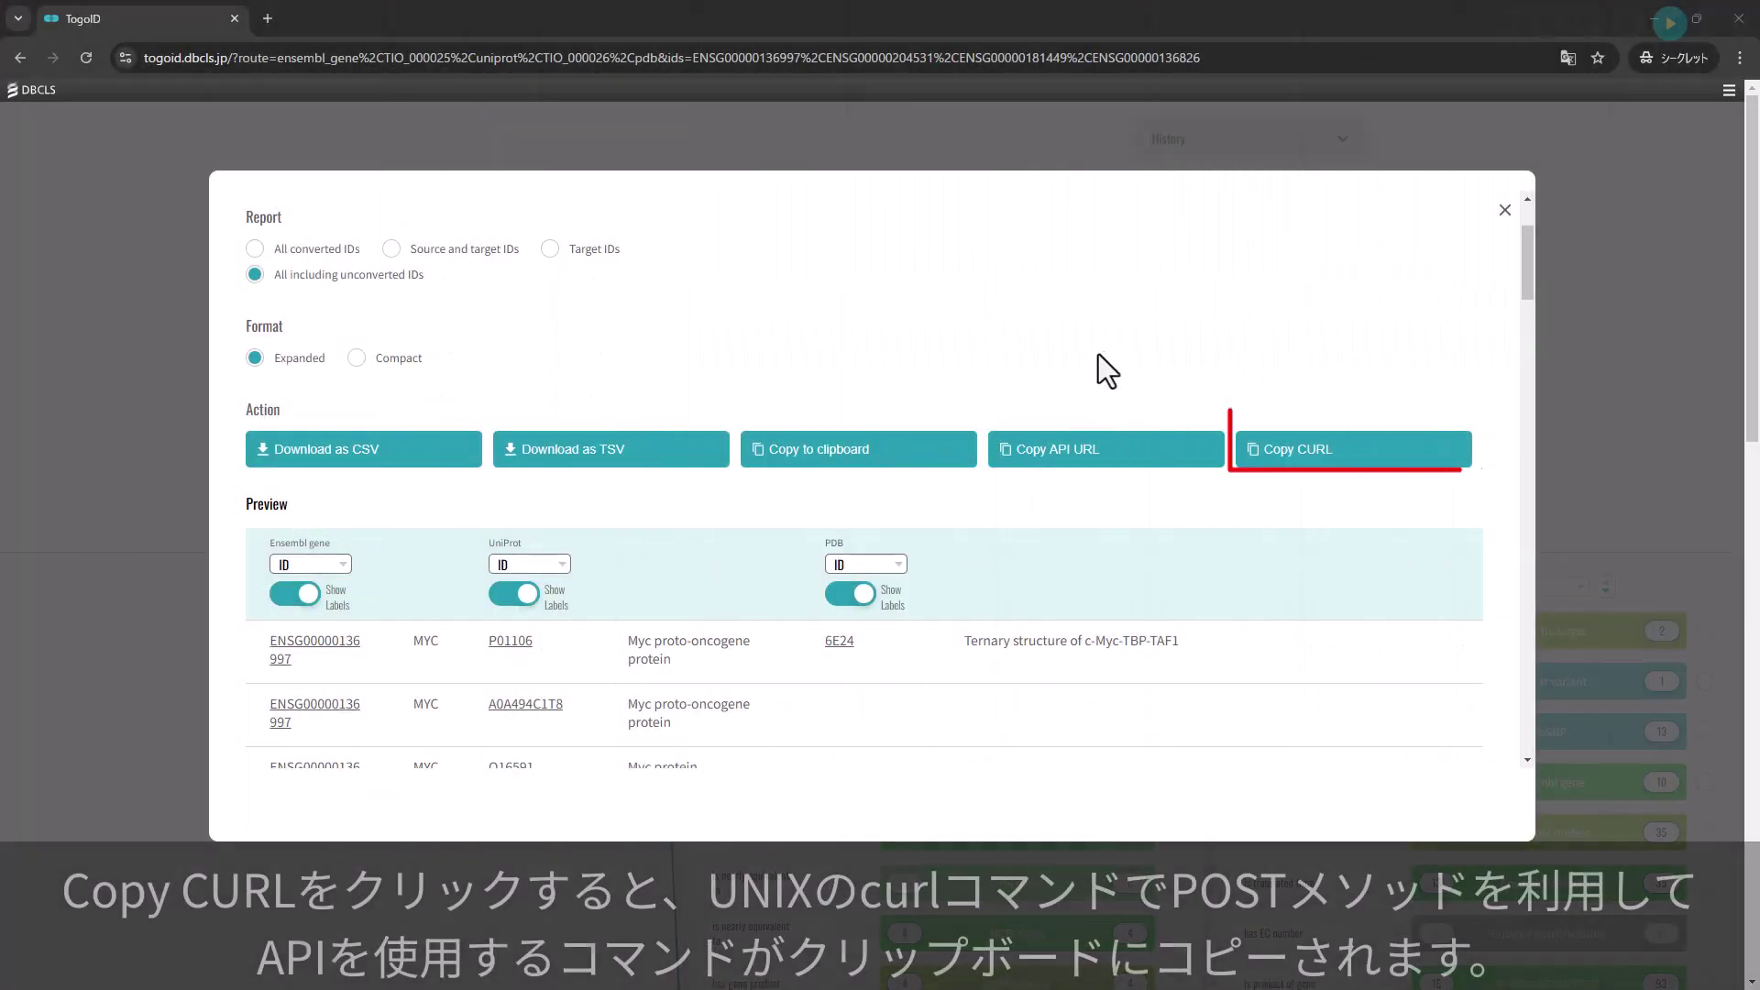
Copy the conversion's curl command and run it in Command Prompt
left_click(1328, 459)
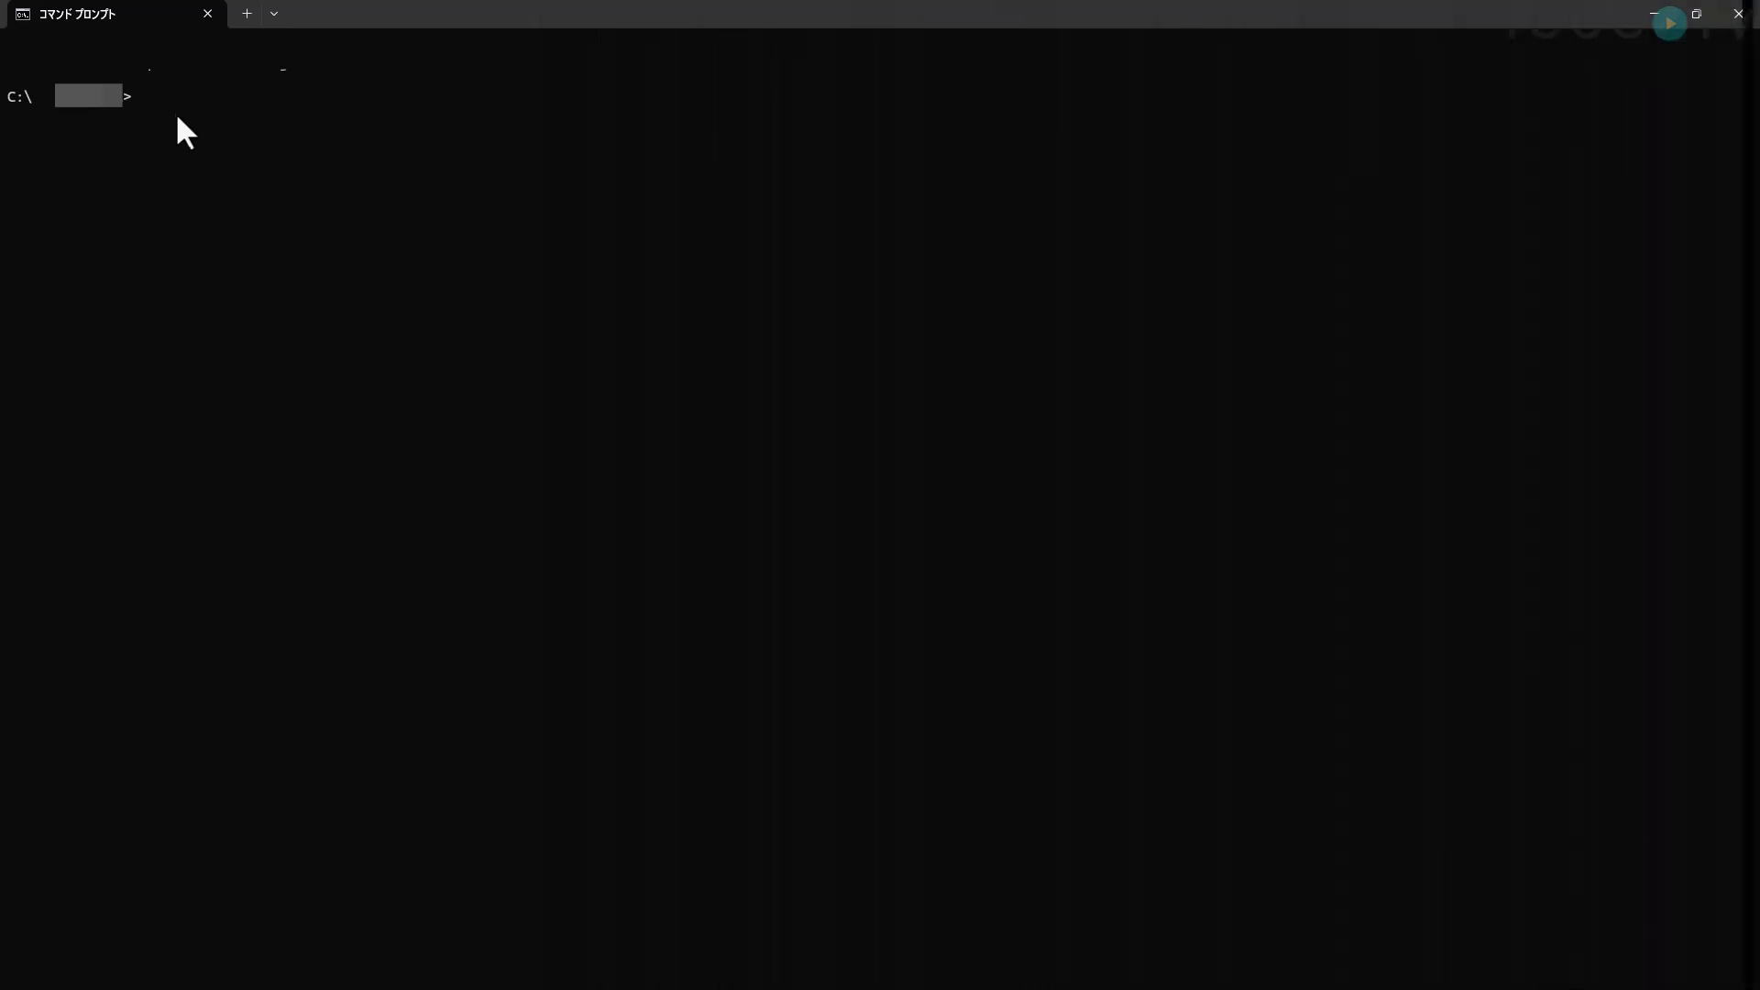
key("ctrl+v")
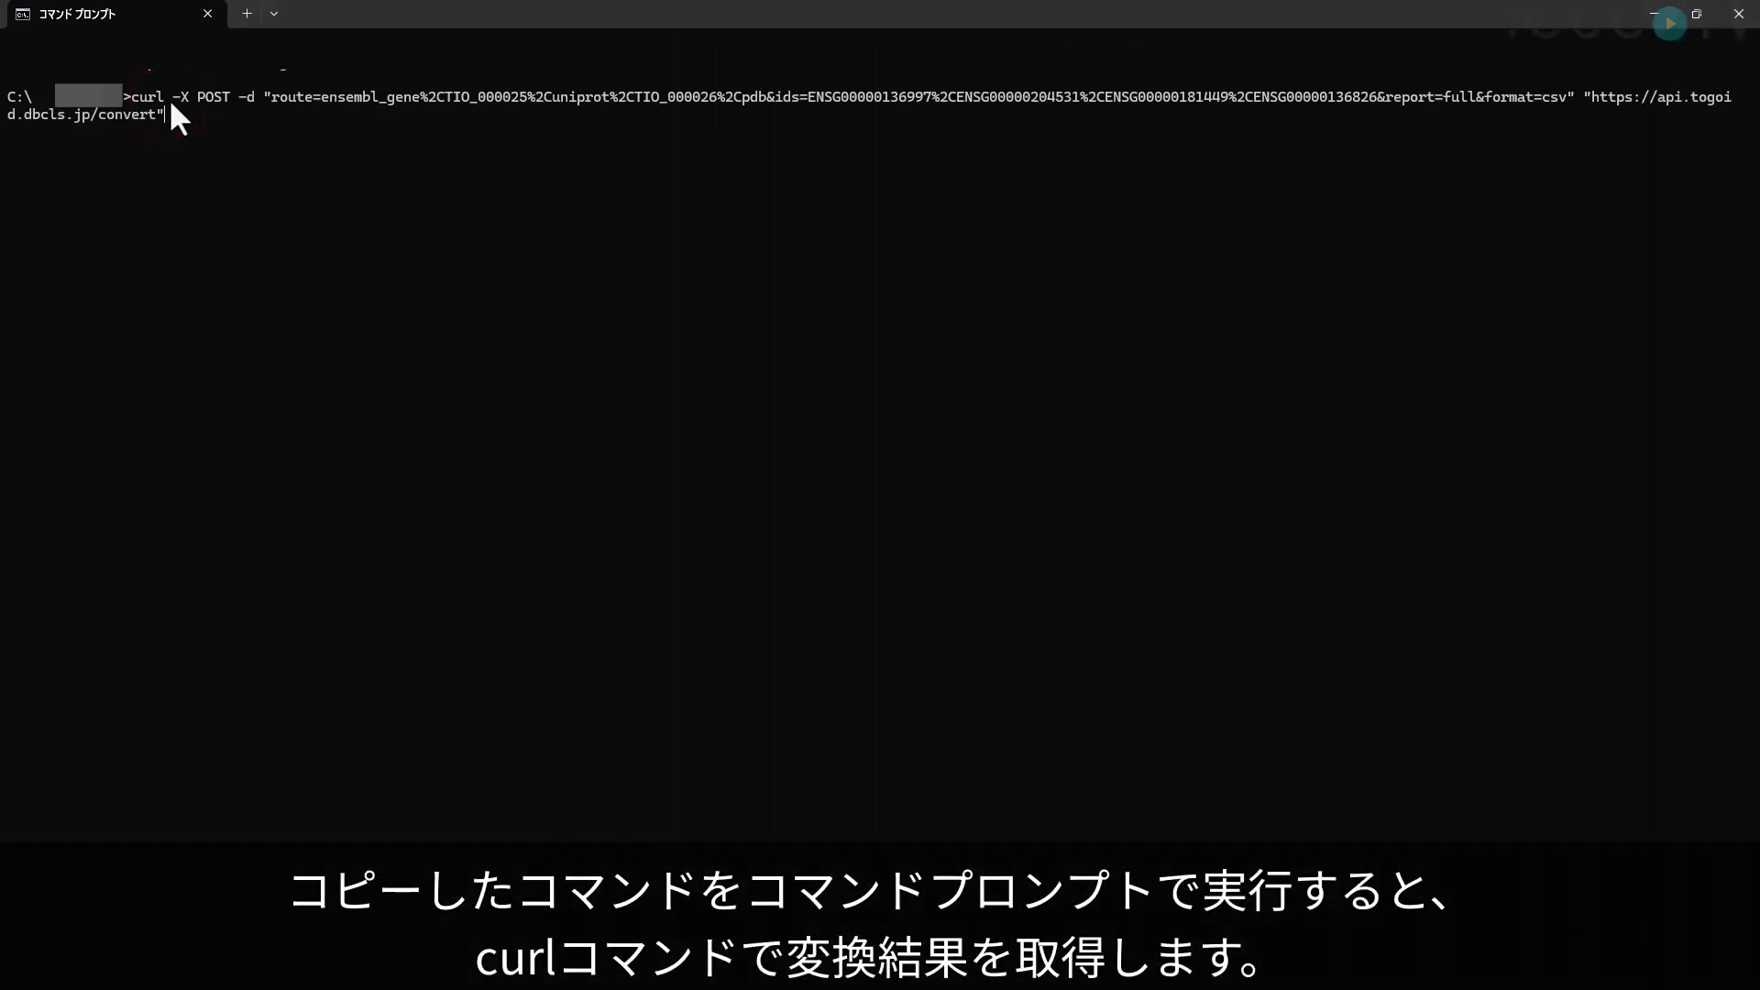
key("Return")
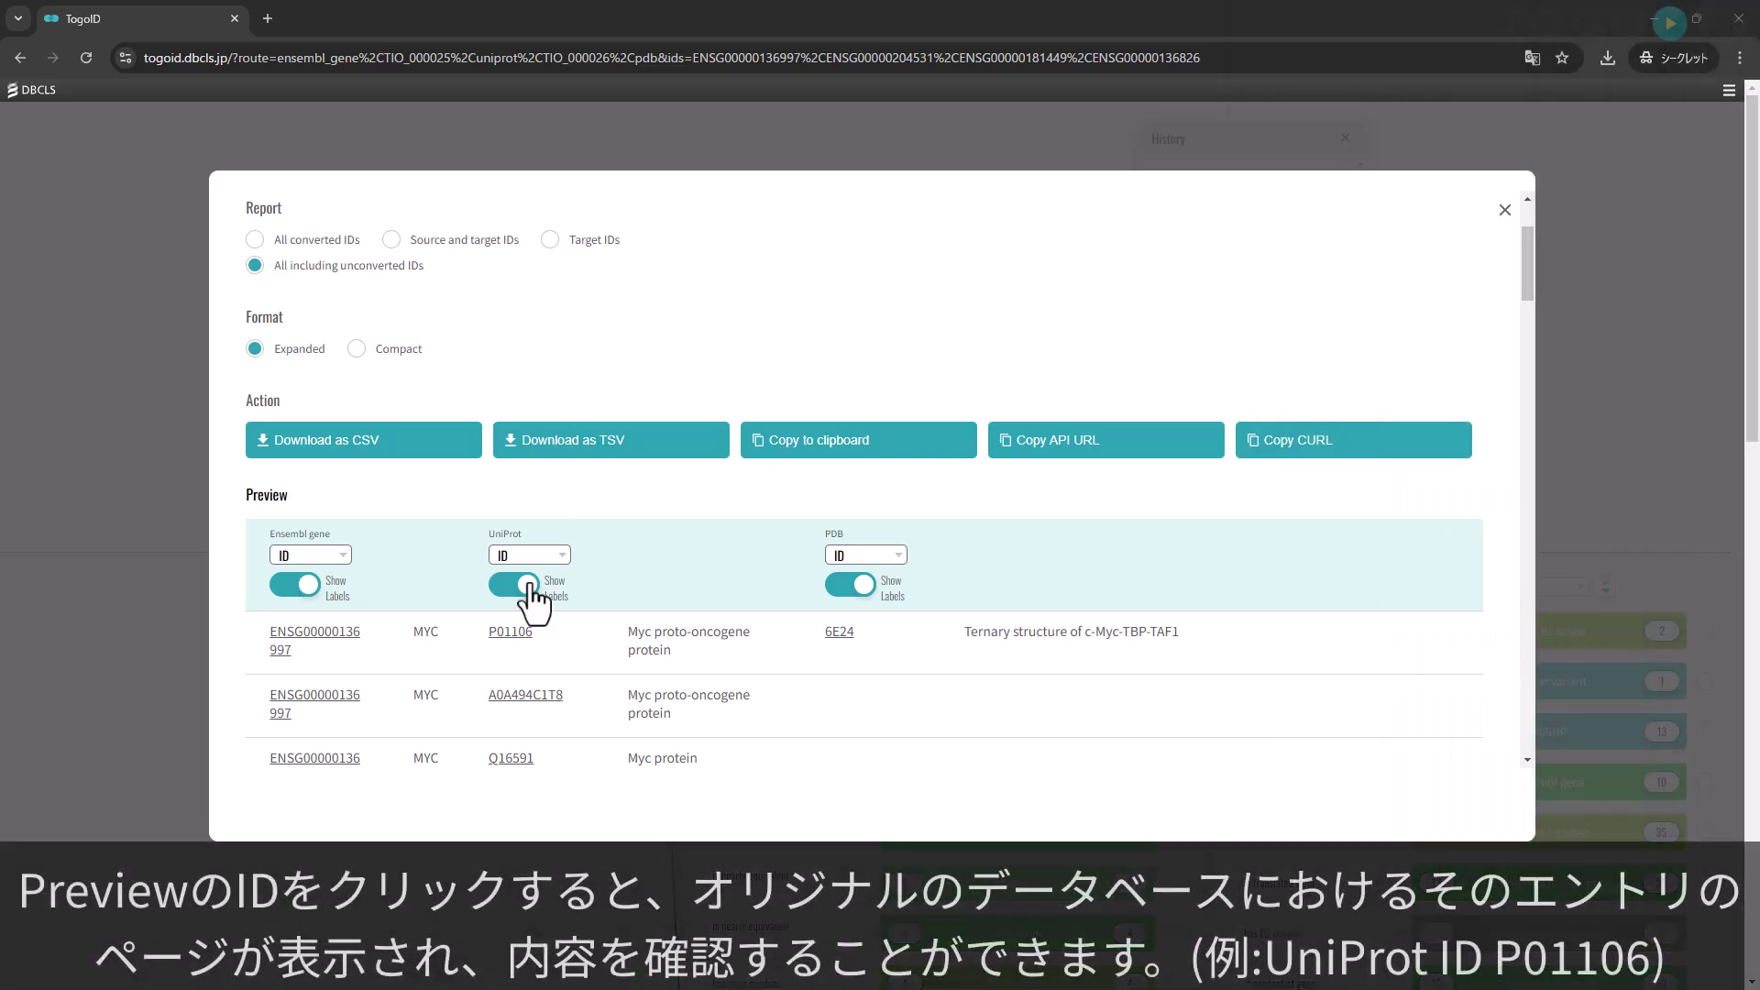
Open the UniProt entry page for P01106 from the preview, and show labels in the results of the source Ensembl gene dataset
left_click(511, 633)
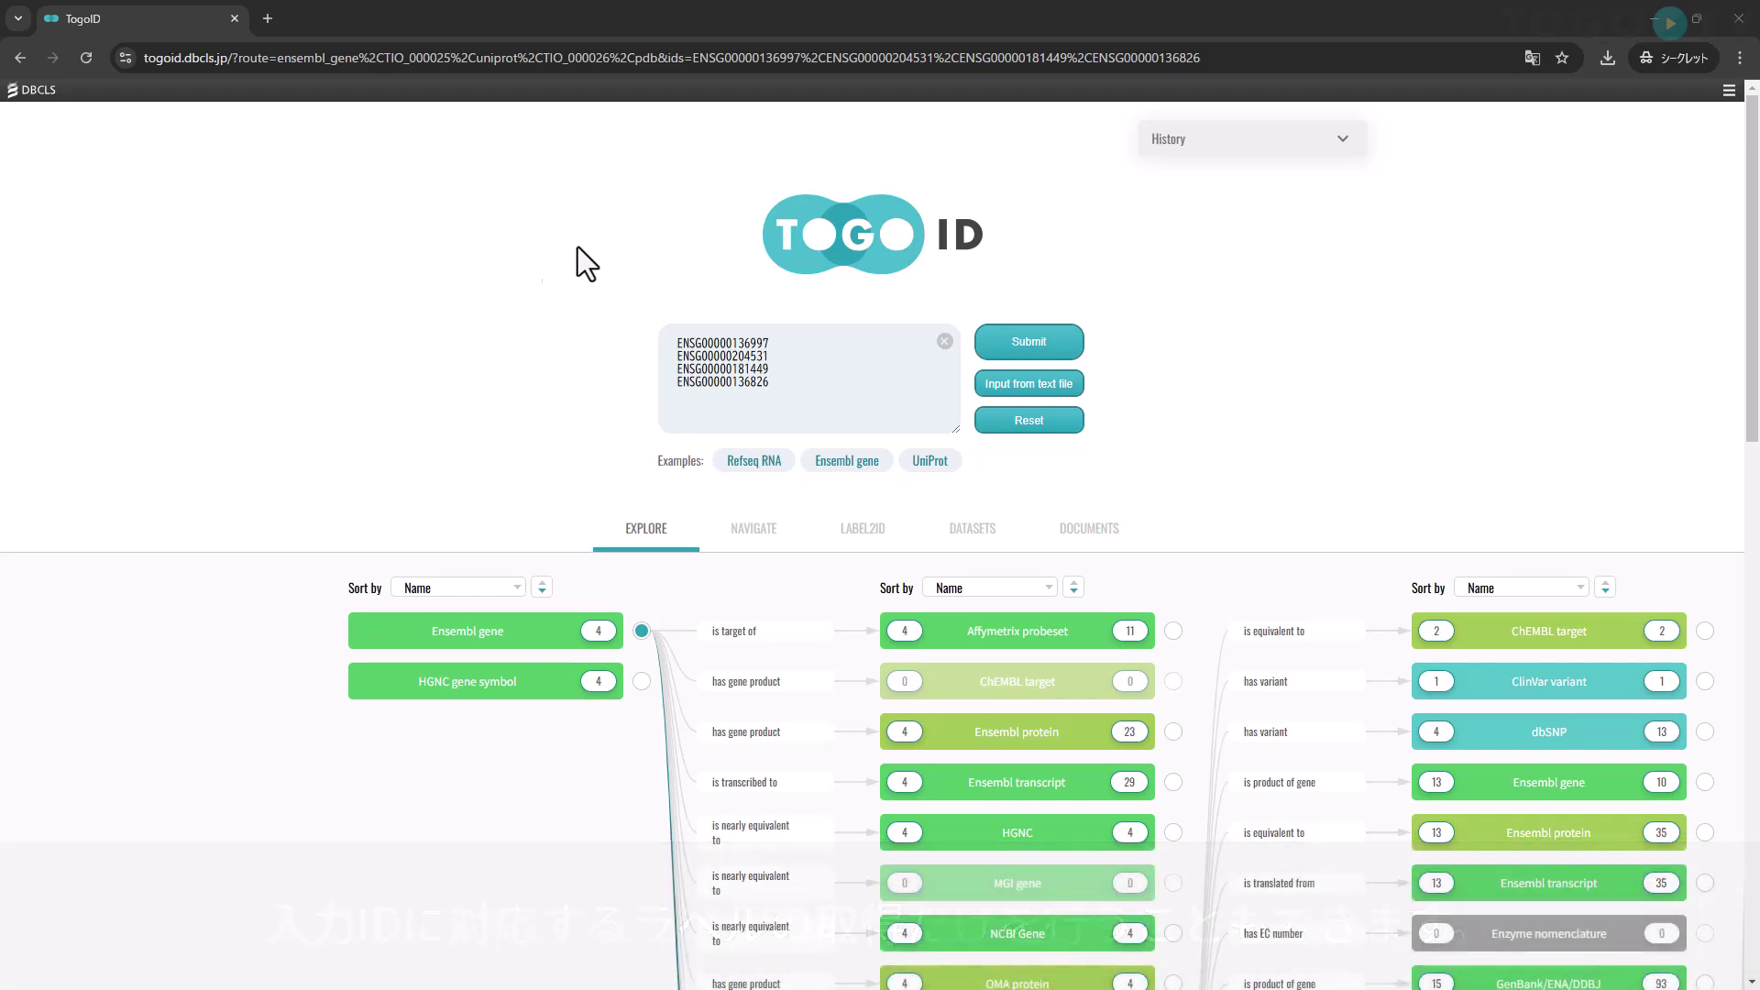
left_click(416, 632)
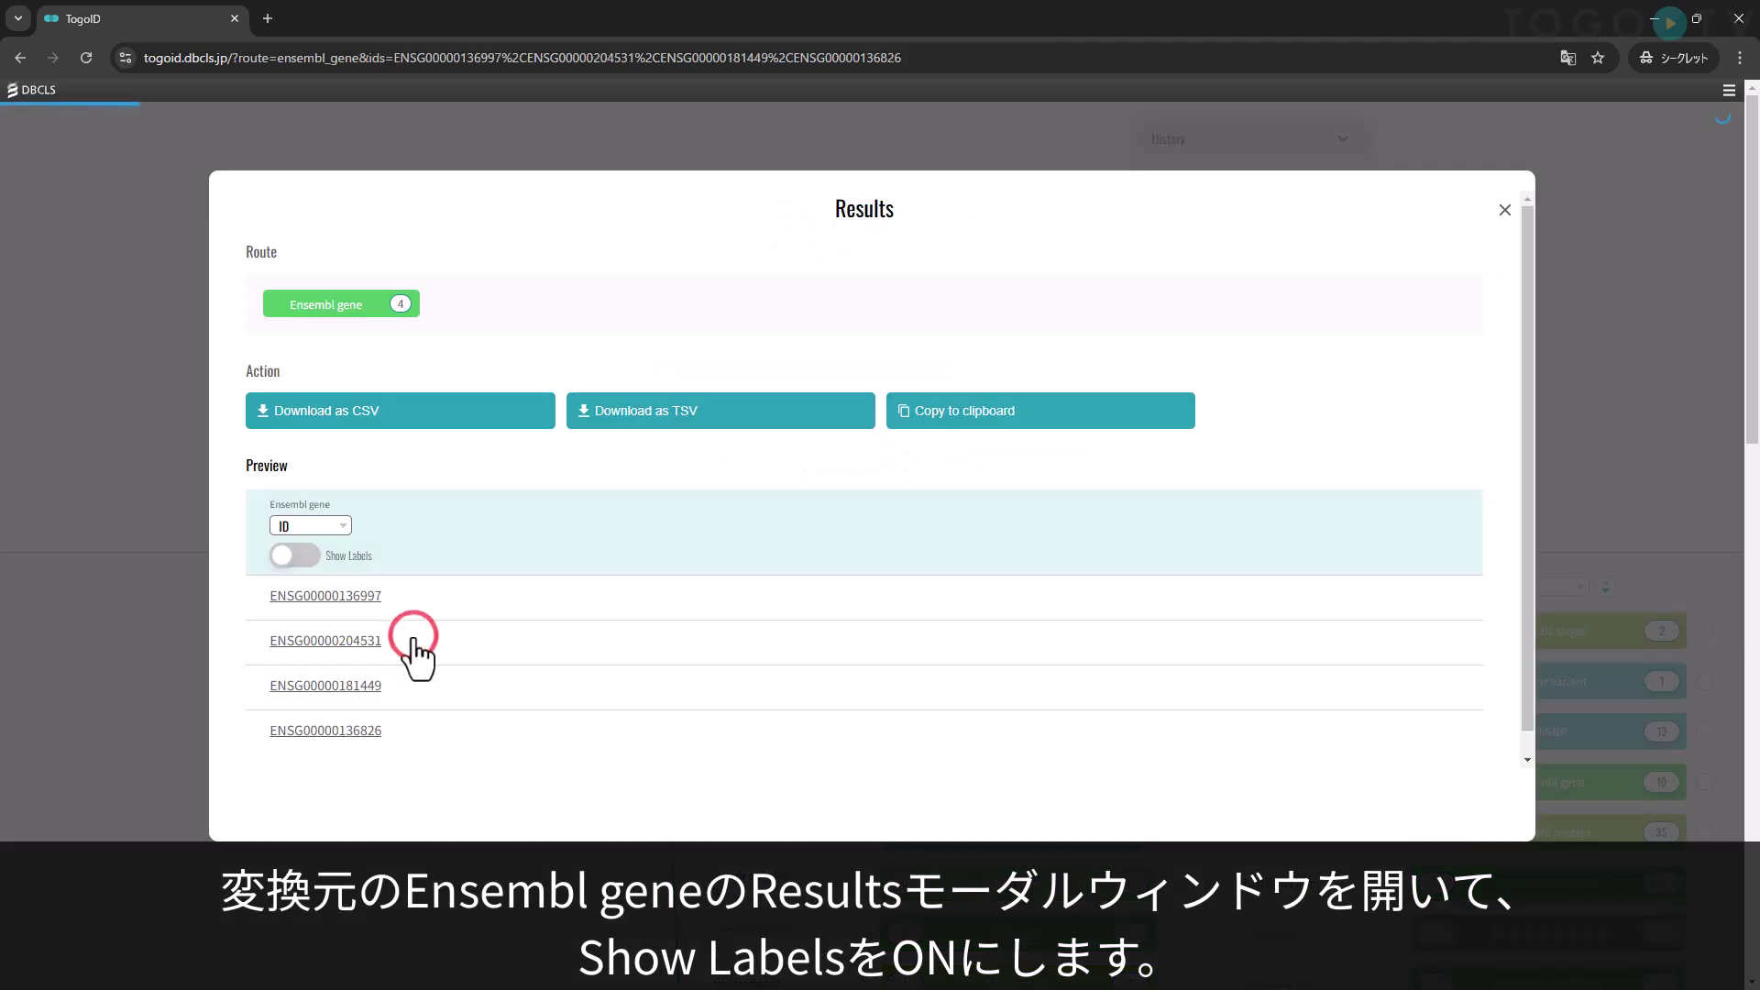
left_click(299, 555)
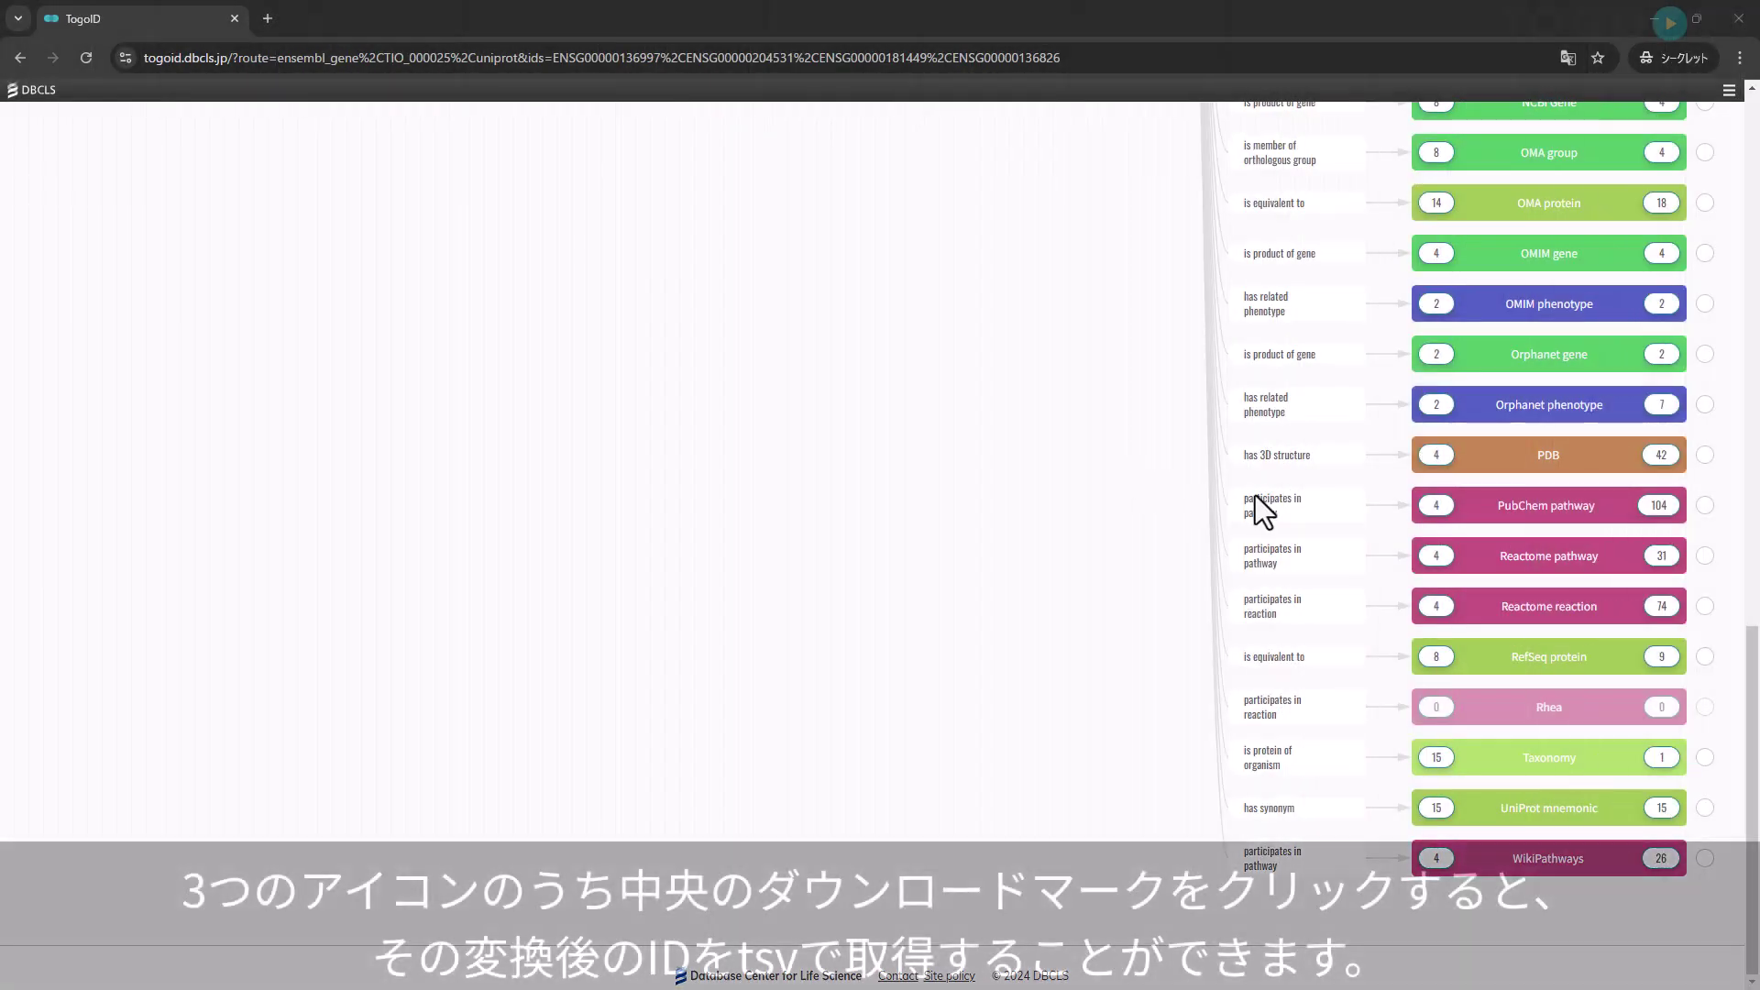
View the PDB dataset's description and display it in Japanese
mouse_move(1460, 503)
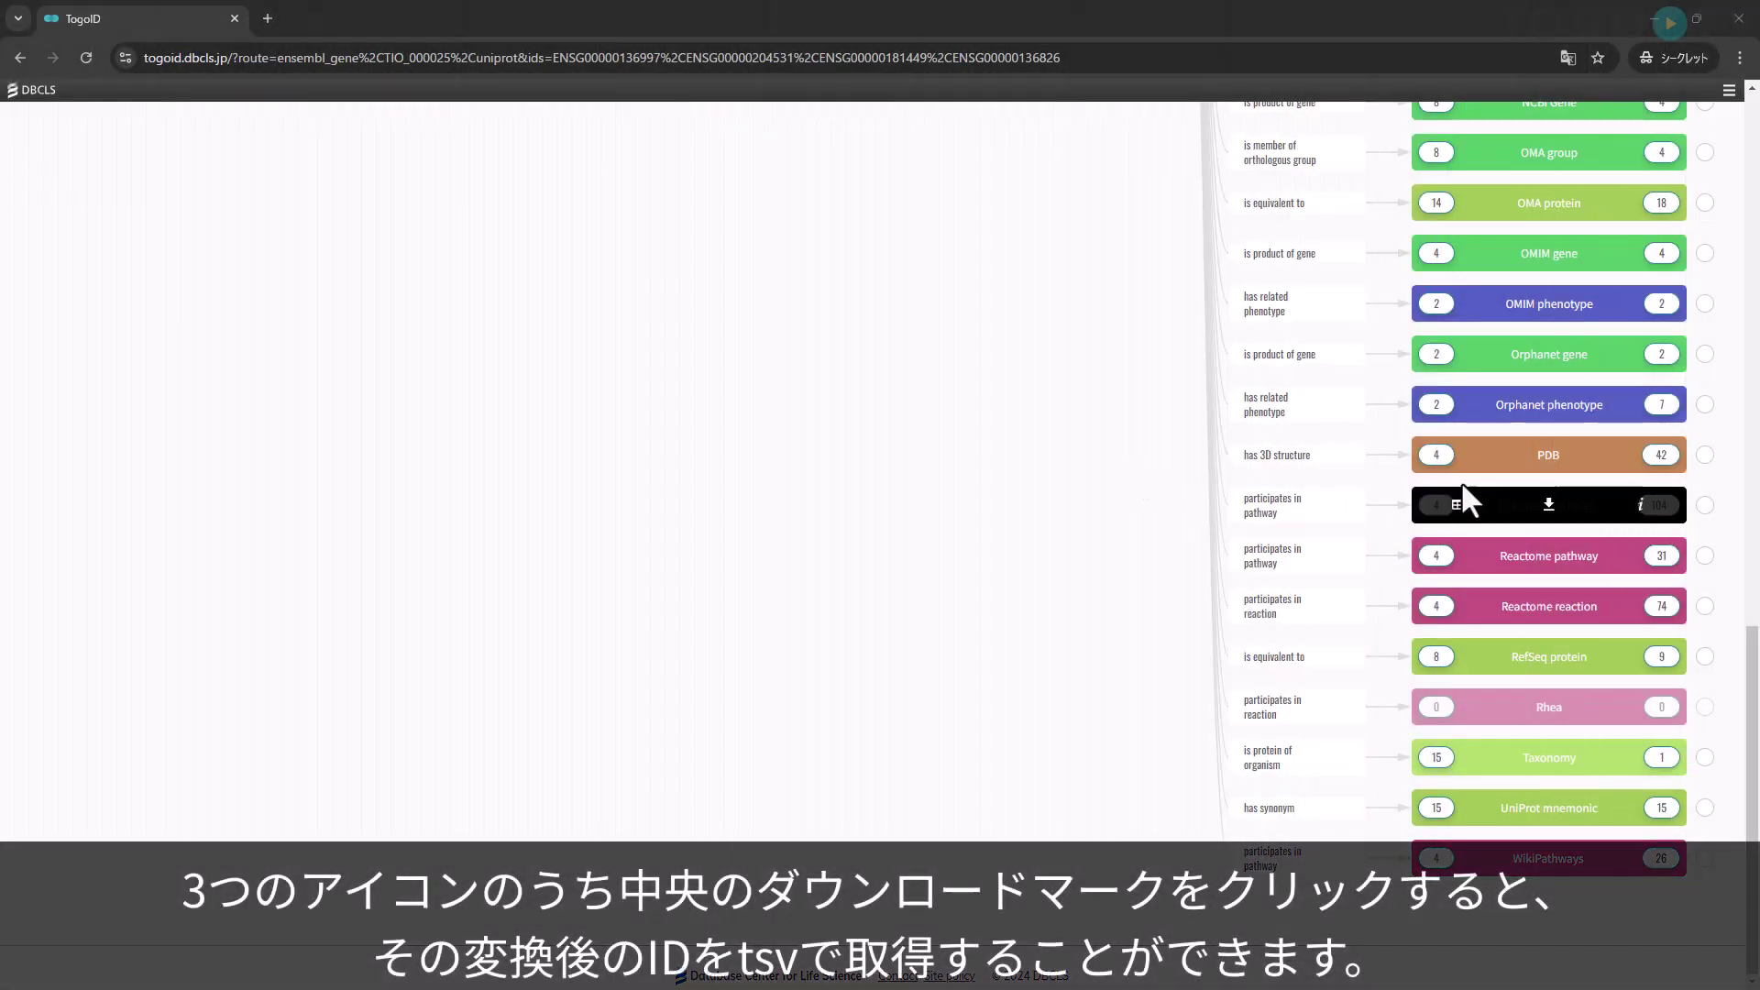
mouse_move(1485, 463)
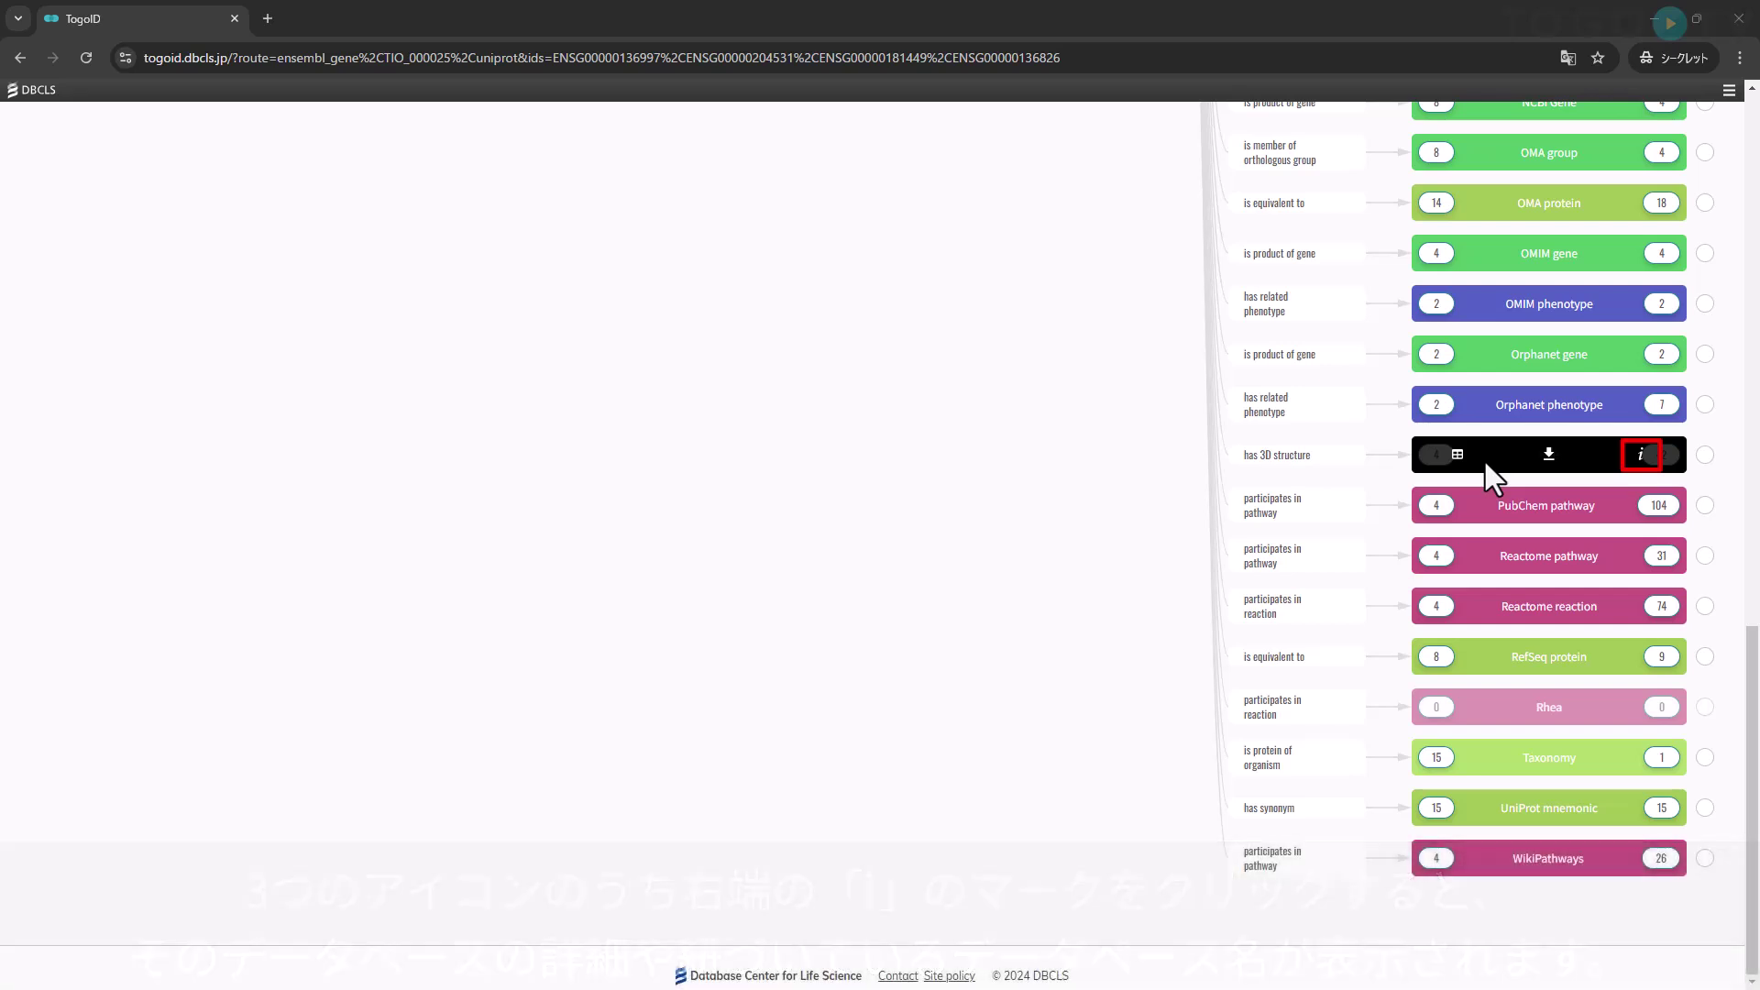
left_click(1641, 452)
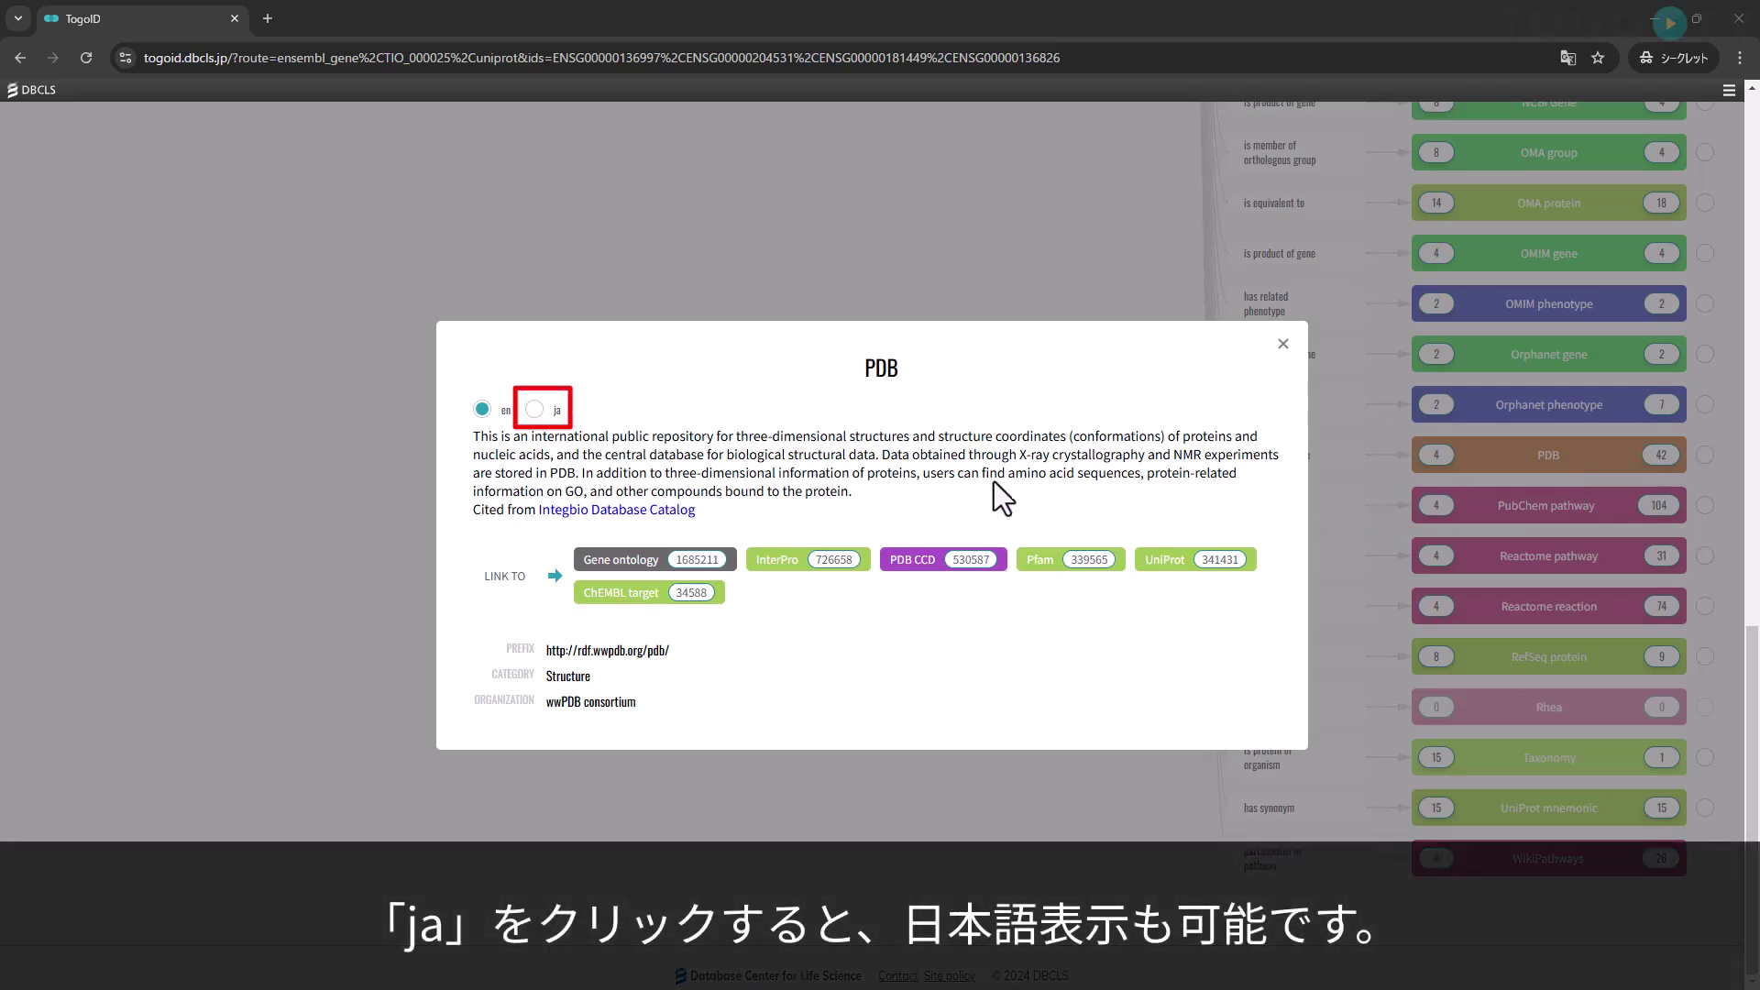
left_click(537, 411)
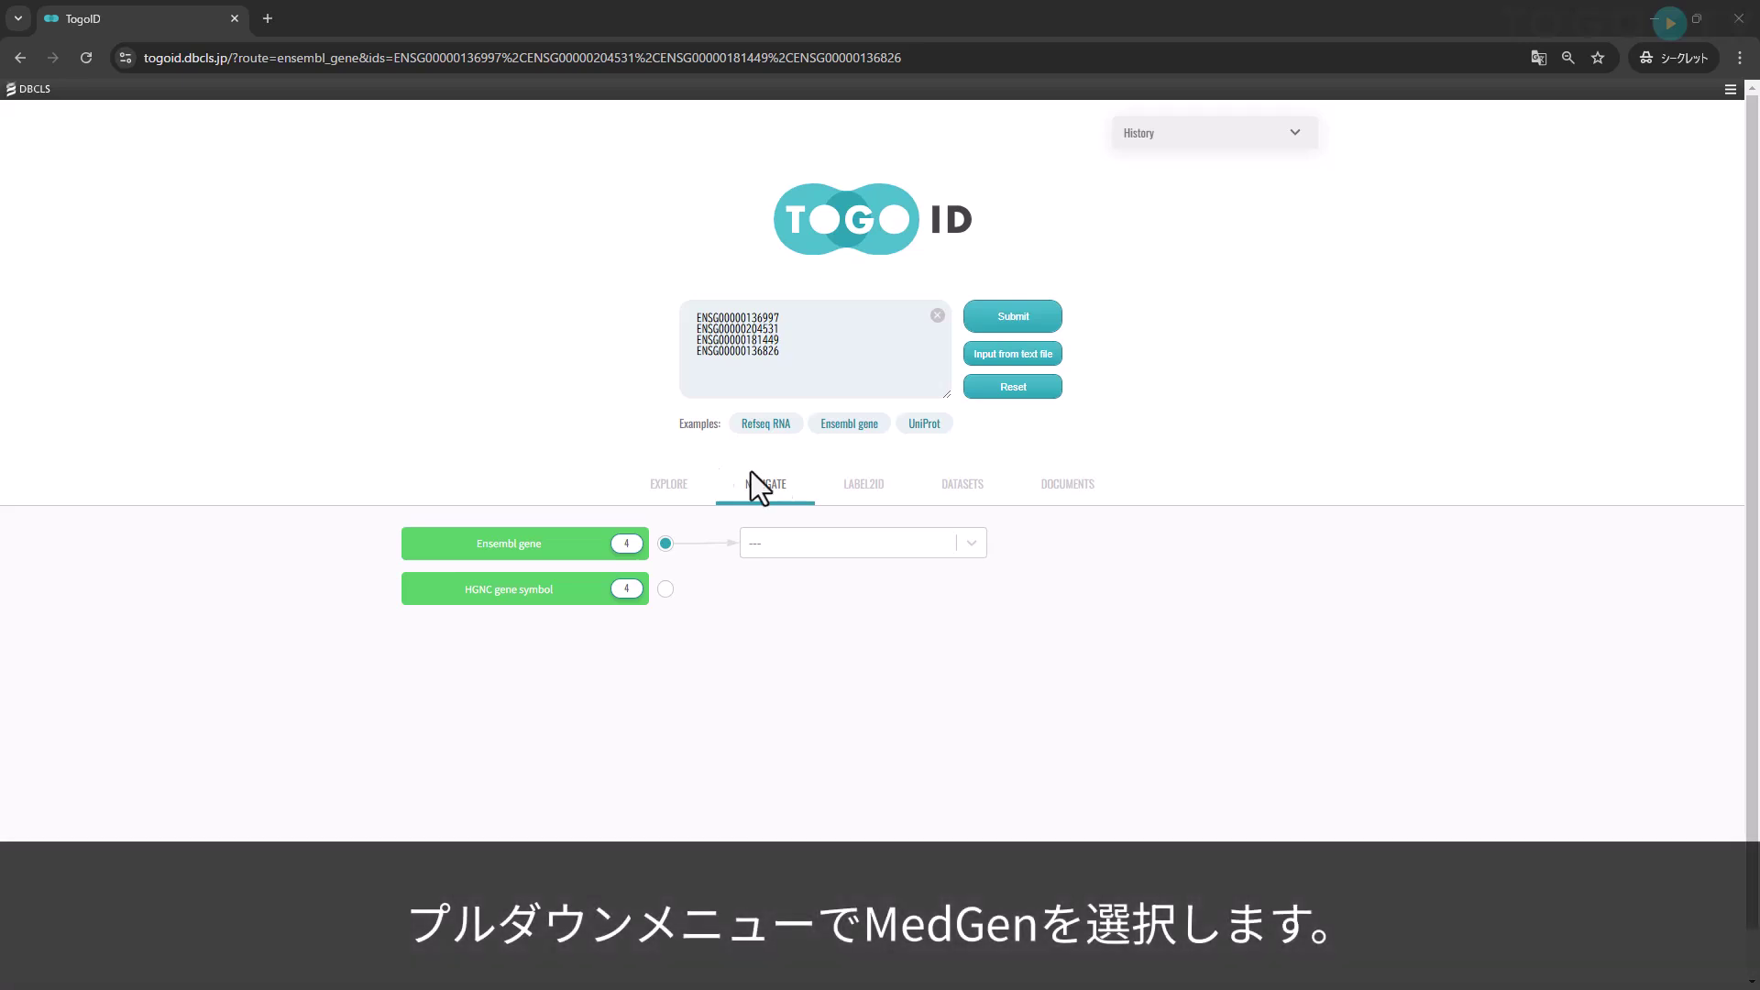
Search the Navigate target datasets for "med" and choose MedGen as the conversion target for Ensembl gene
left_click(970, 542)
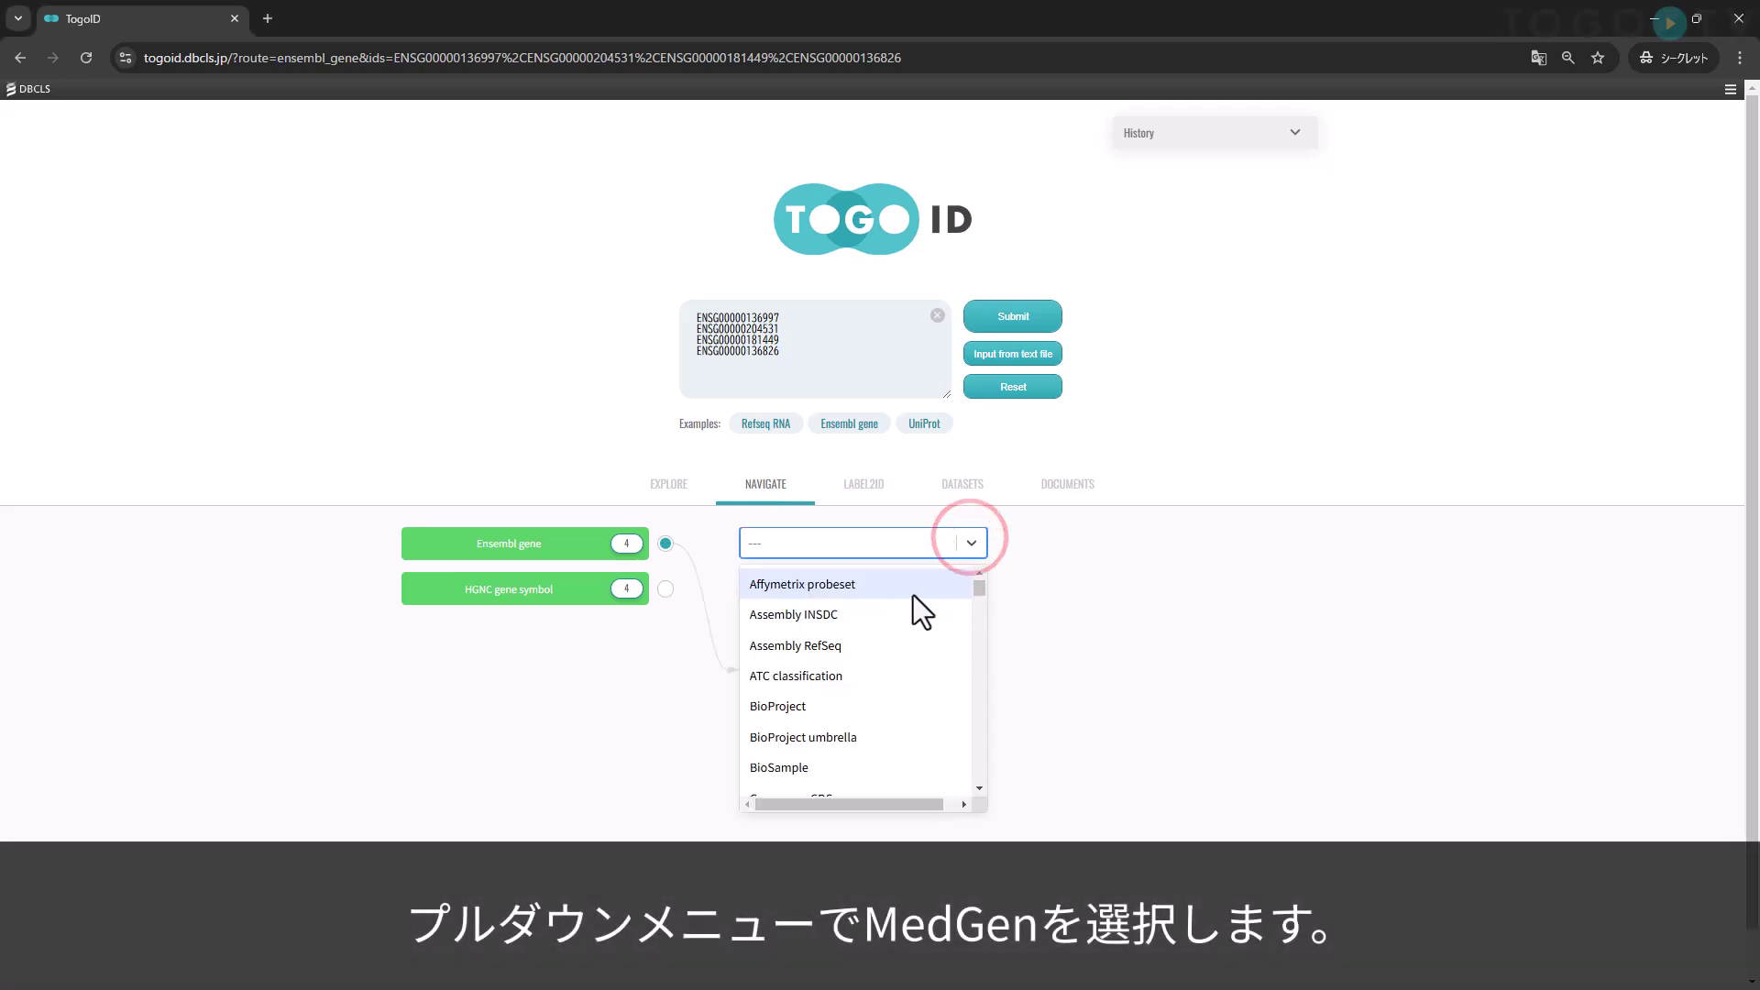
type("med")
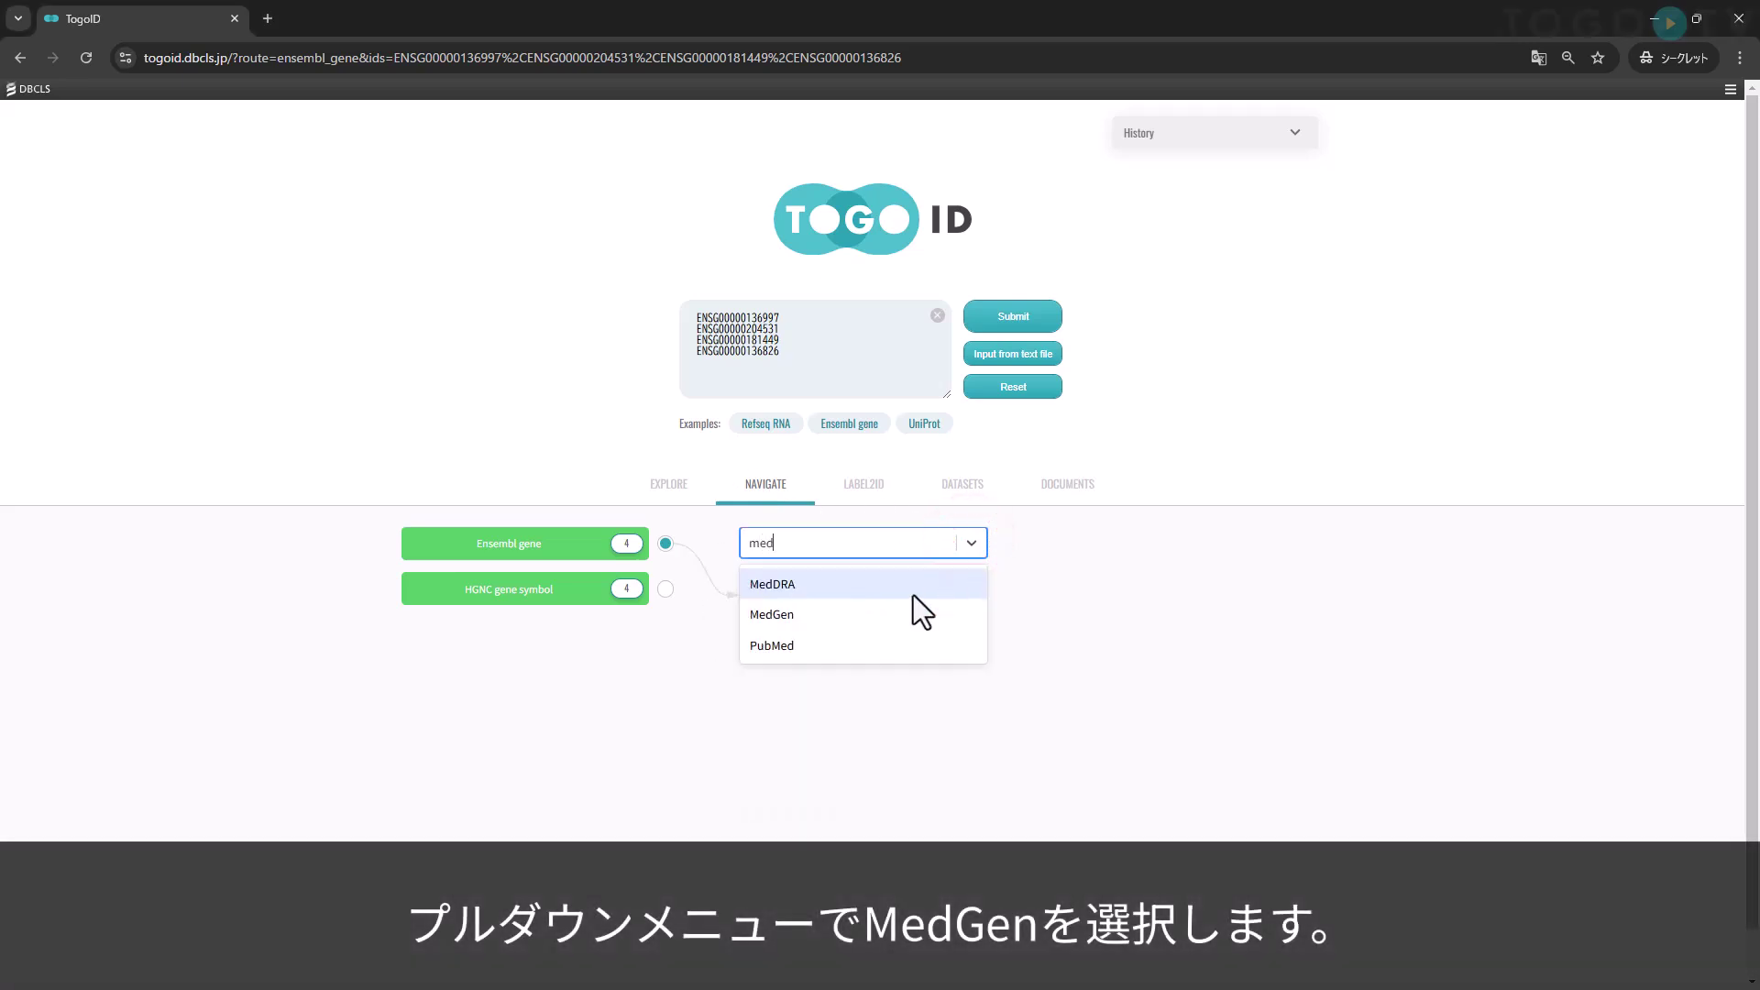
left_click(900, 616)
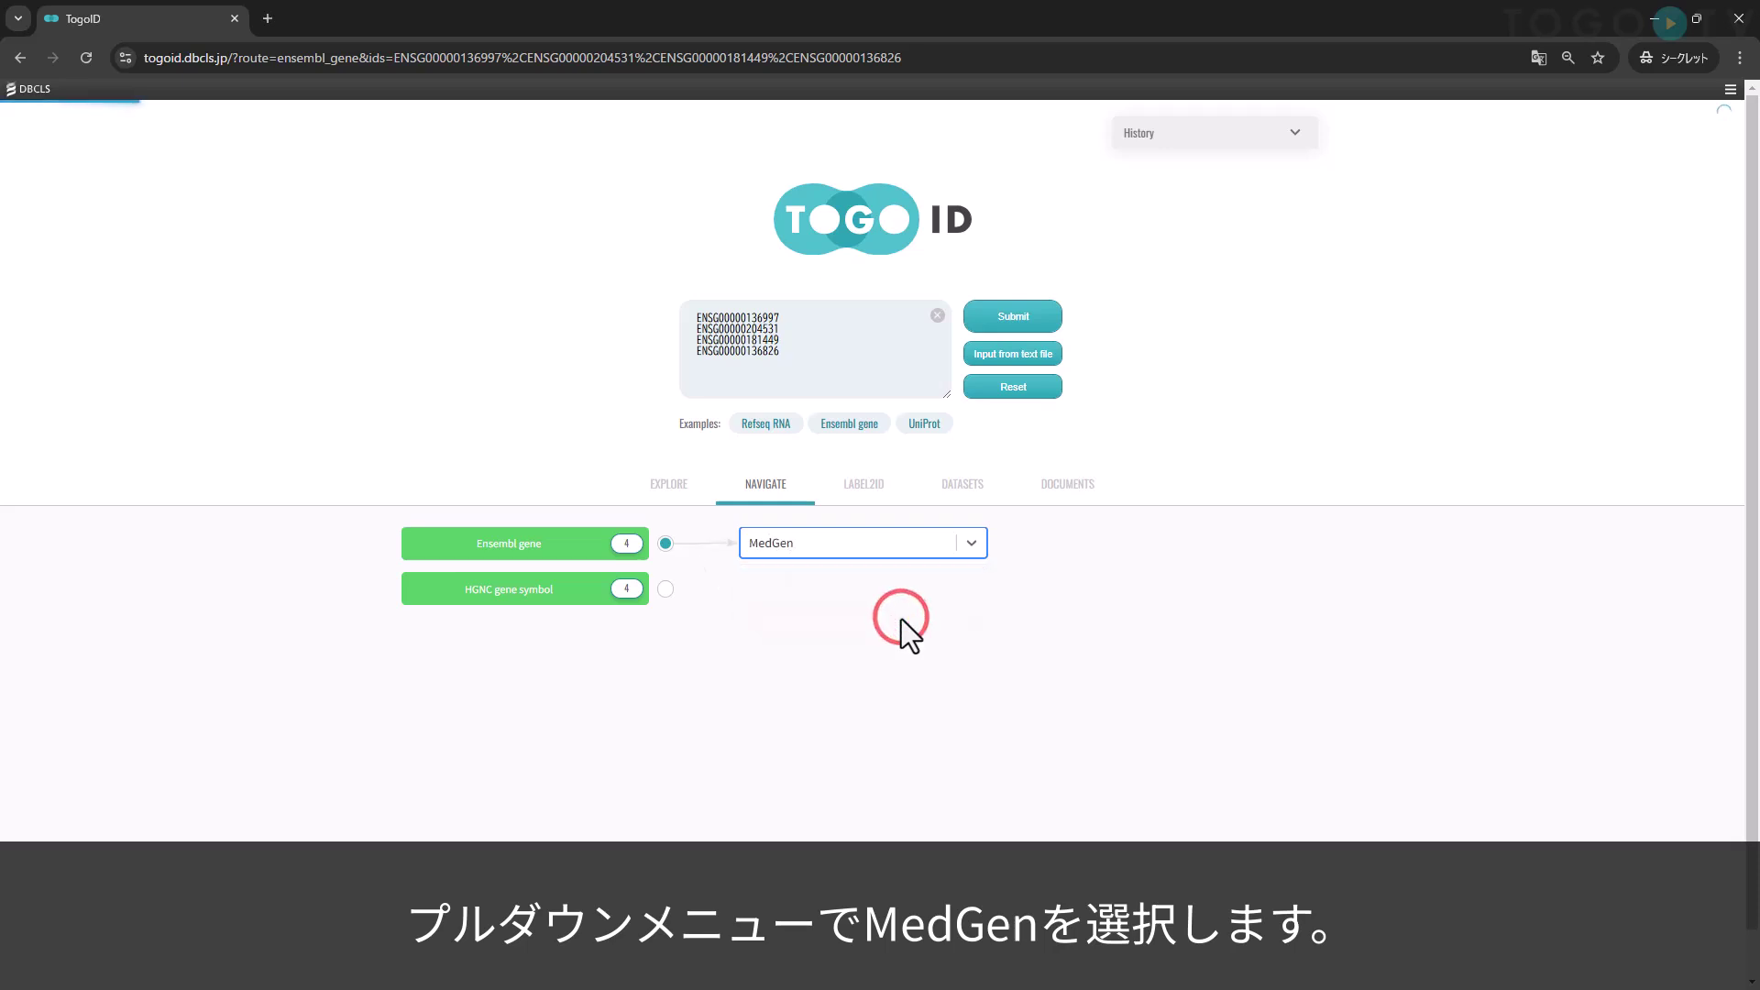
Examine the conversion routes from Ensembl gene to MedGen
scroll(901, 618, "down", 4)
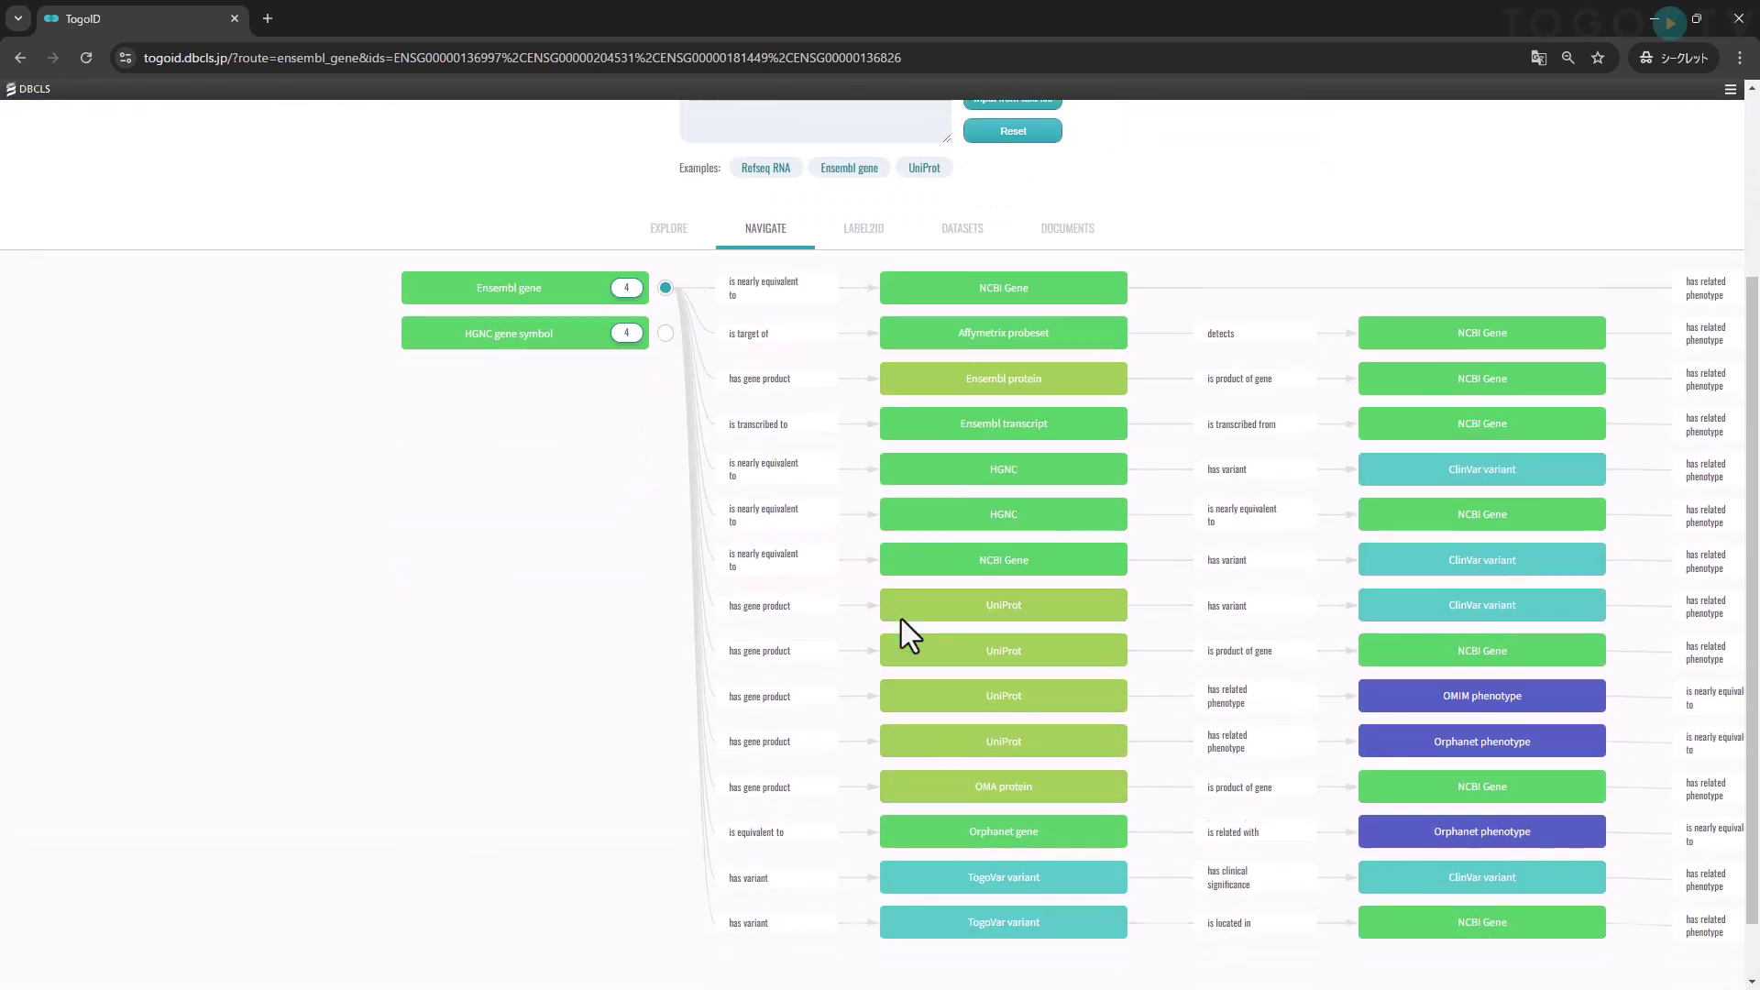
mouse_move(900, 619)
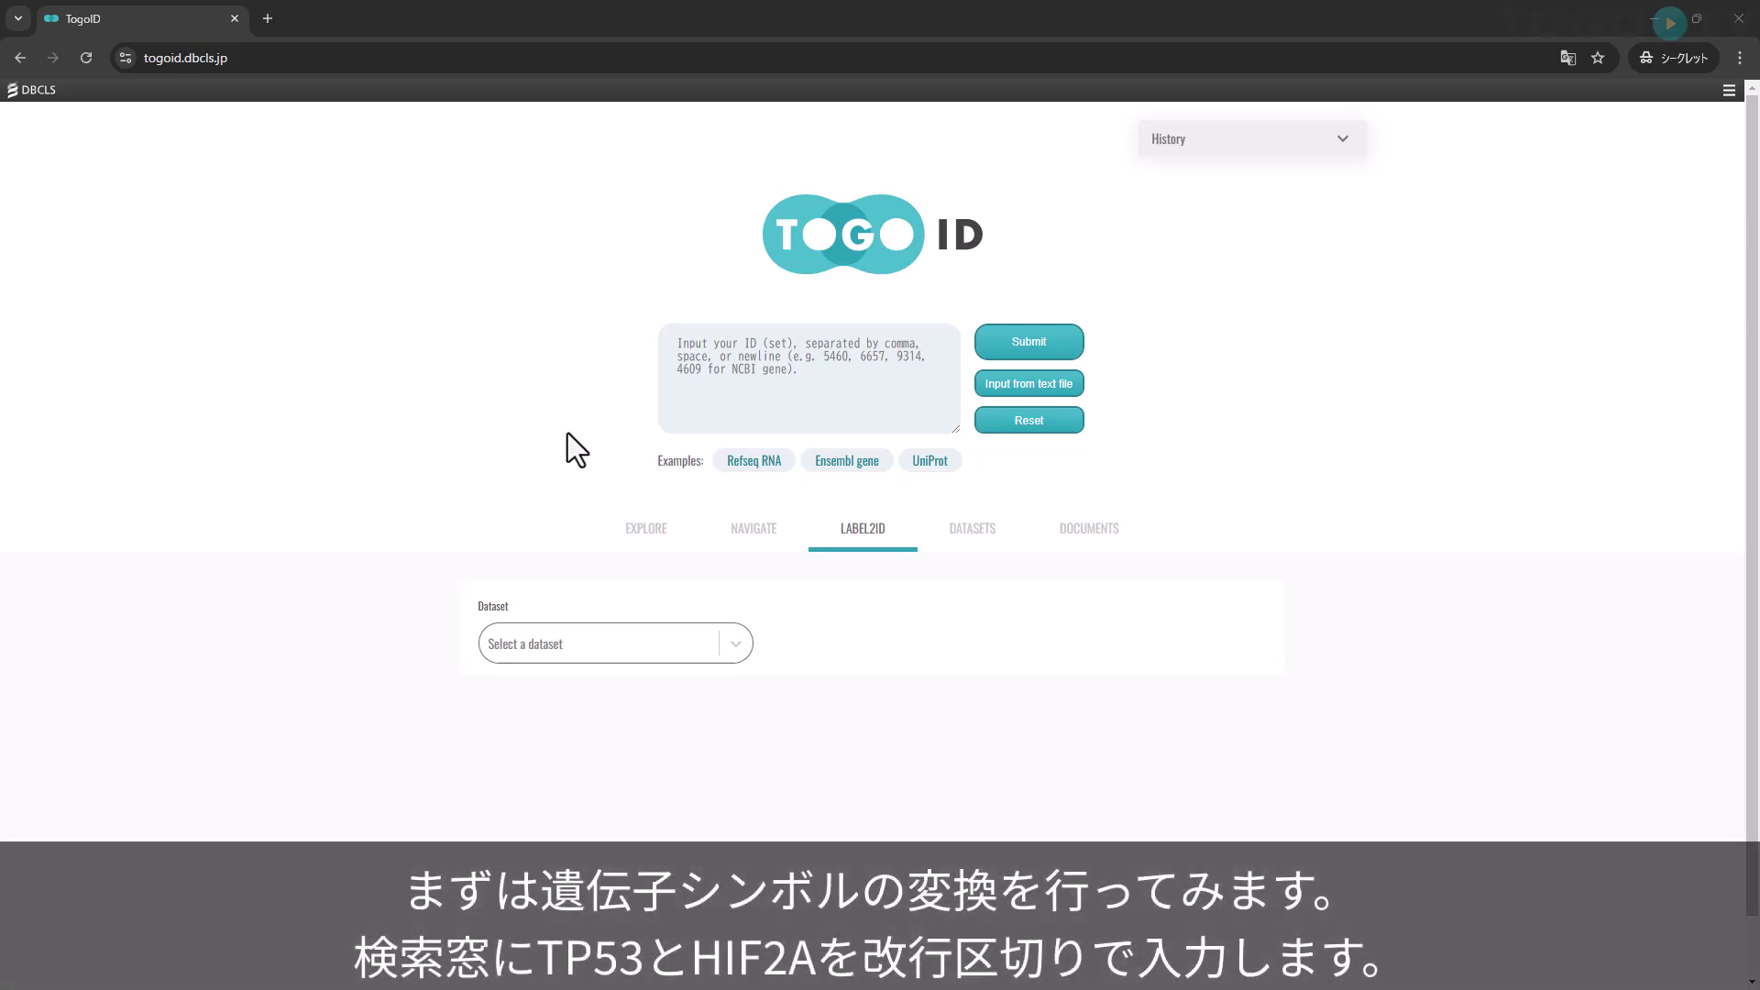
Enter the gene symbols TP53 and HIF2A on separate lines for LABEL2ID, with dataset NCBI Gene and species Homo sapiens
left_click(672, 349)
type("TP53 HIF2A")
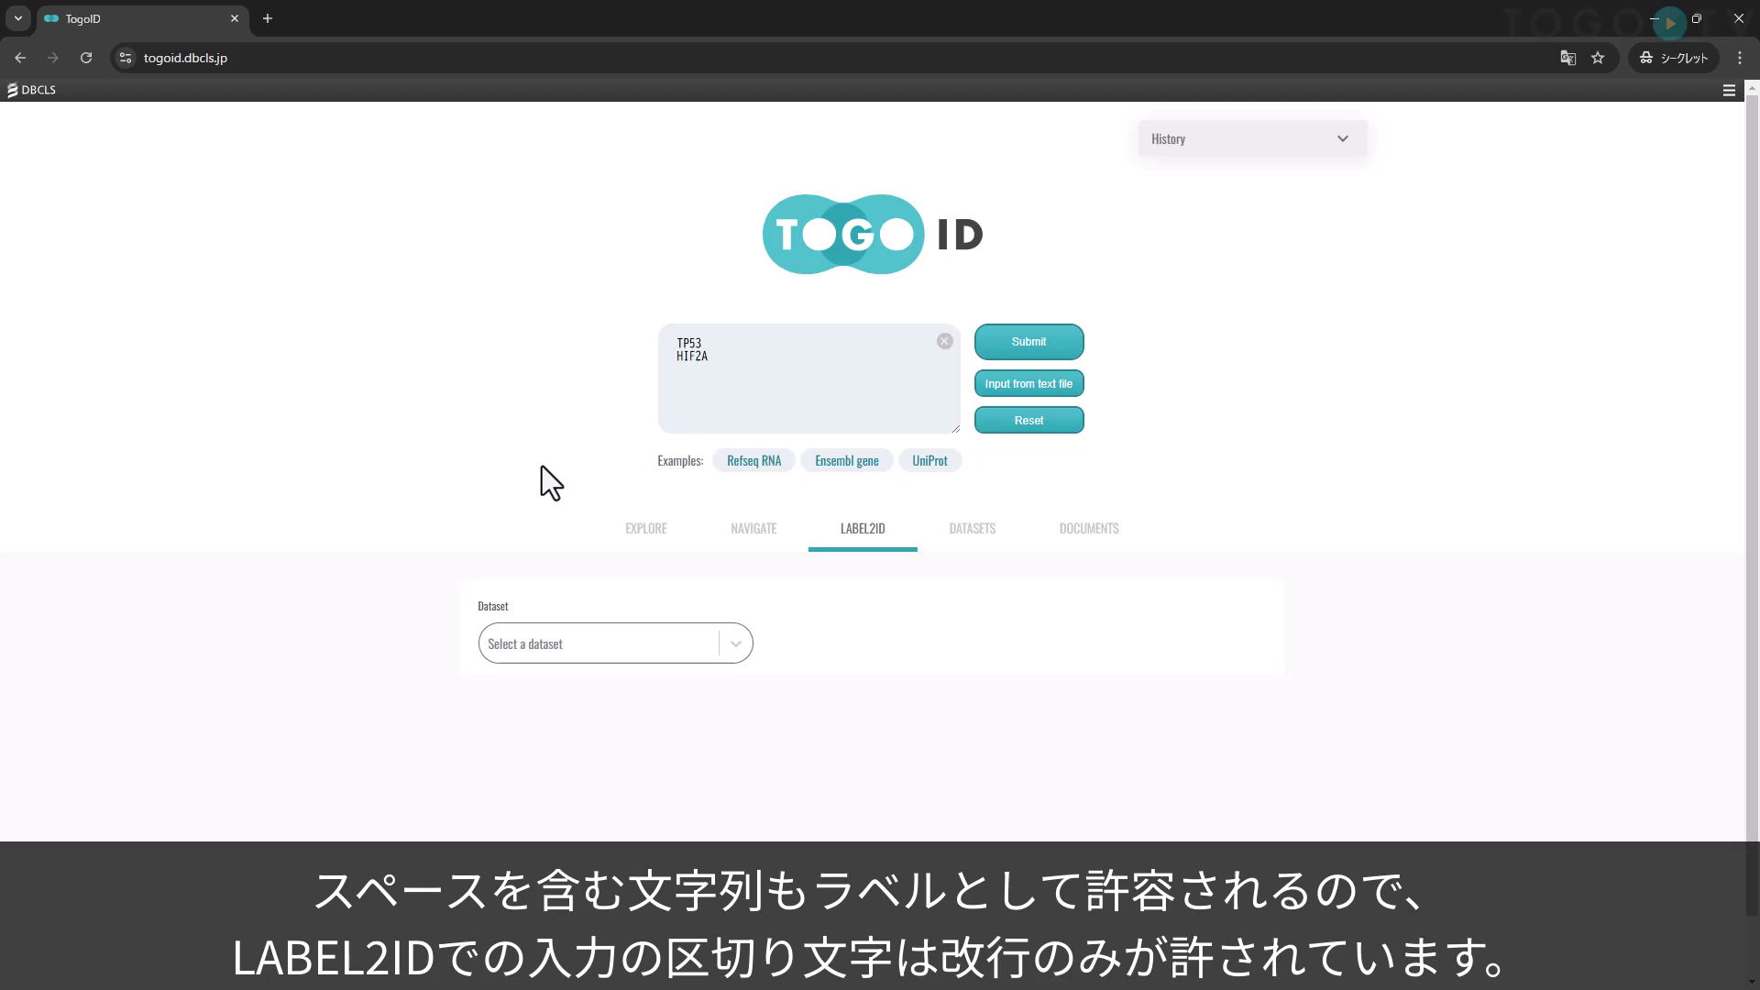
left_click(731, 644)
left_click(649, 761)
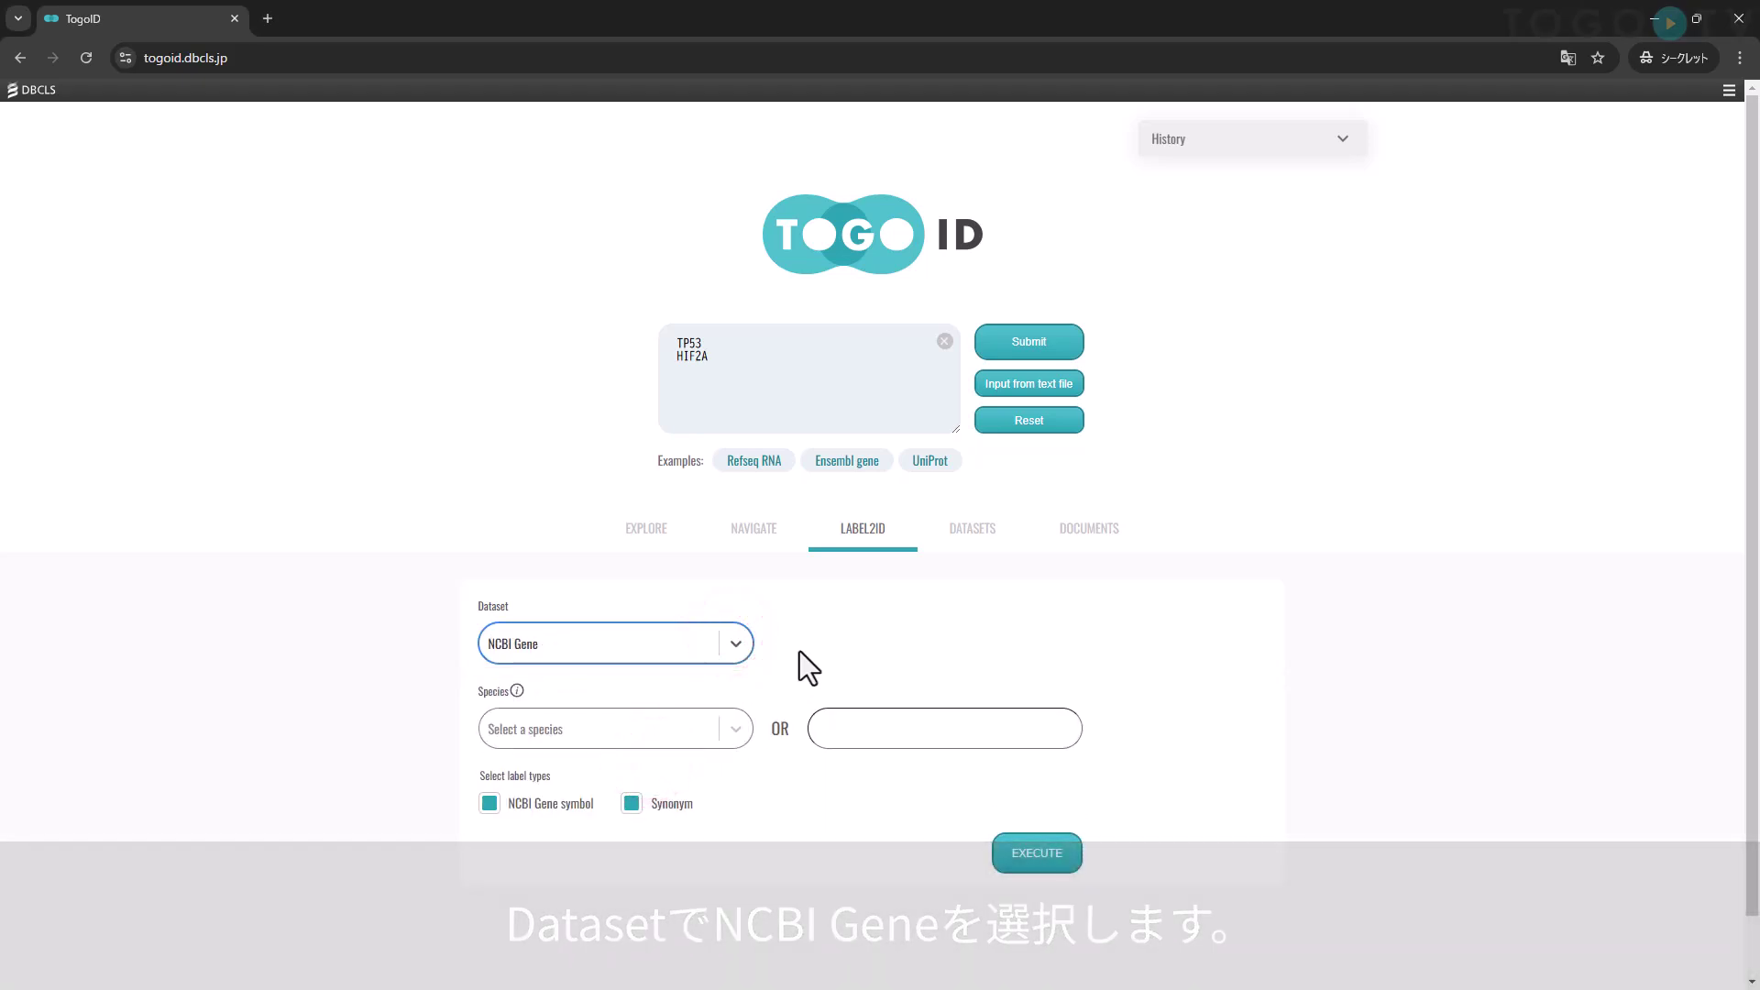
left_click(743, 731)
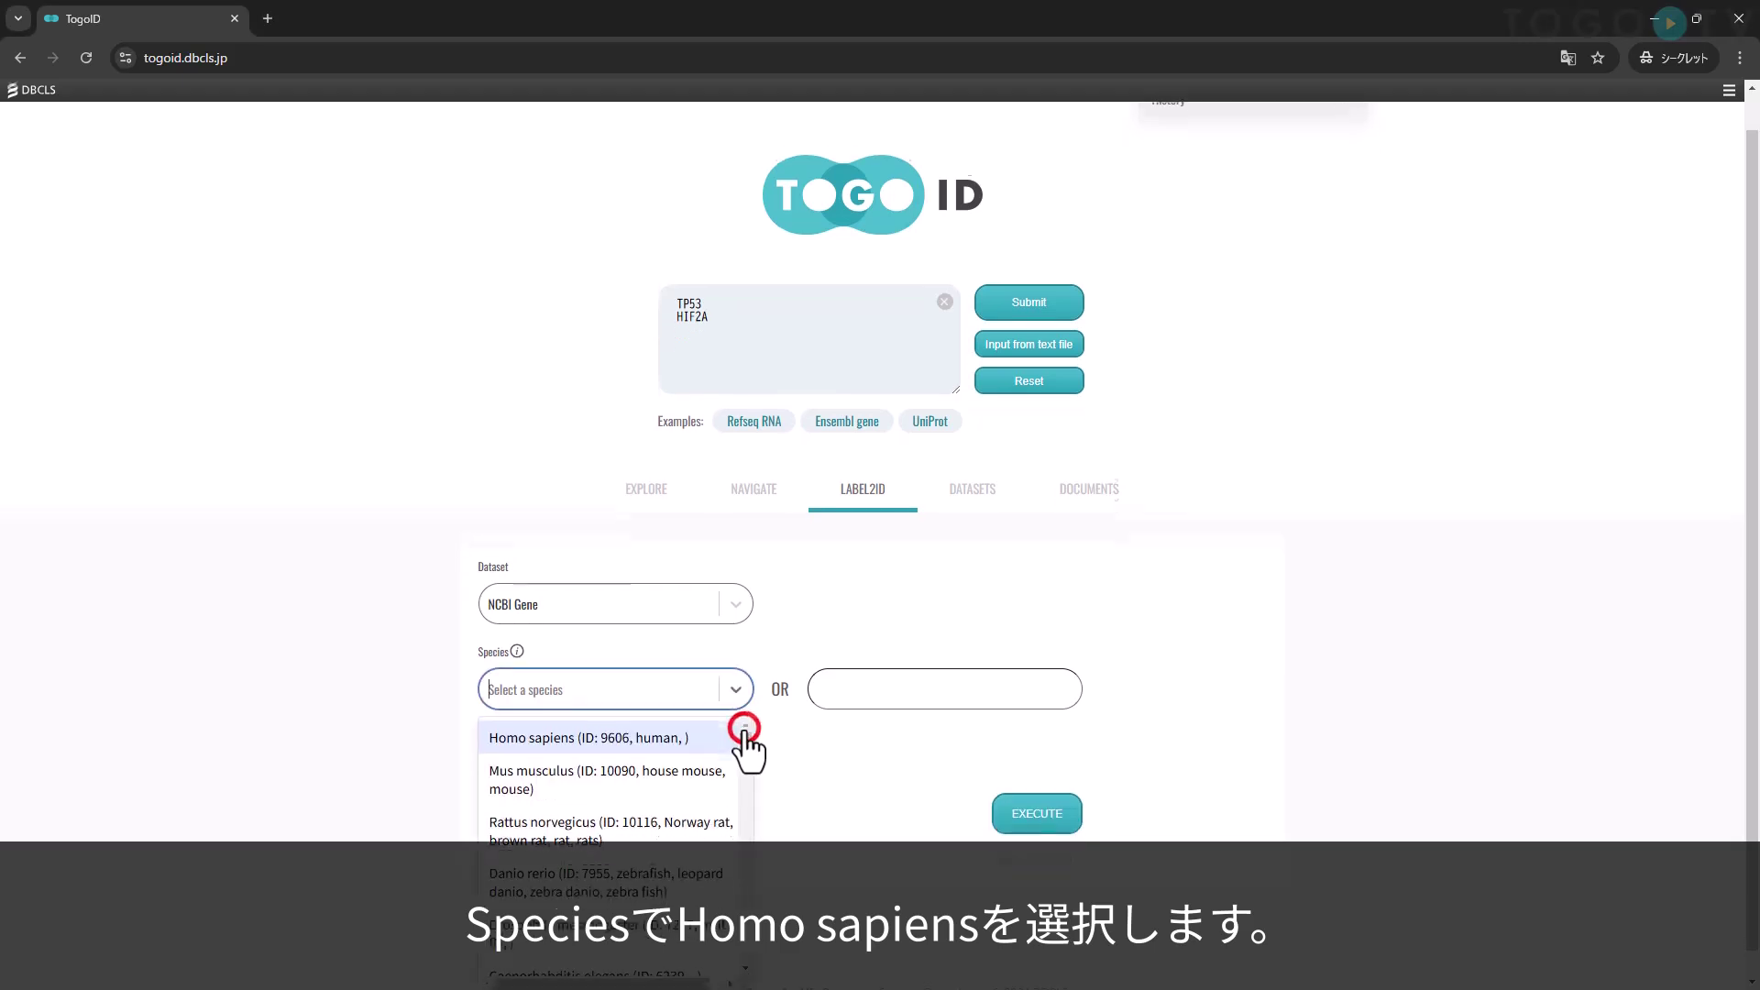
left_click(674, 738)
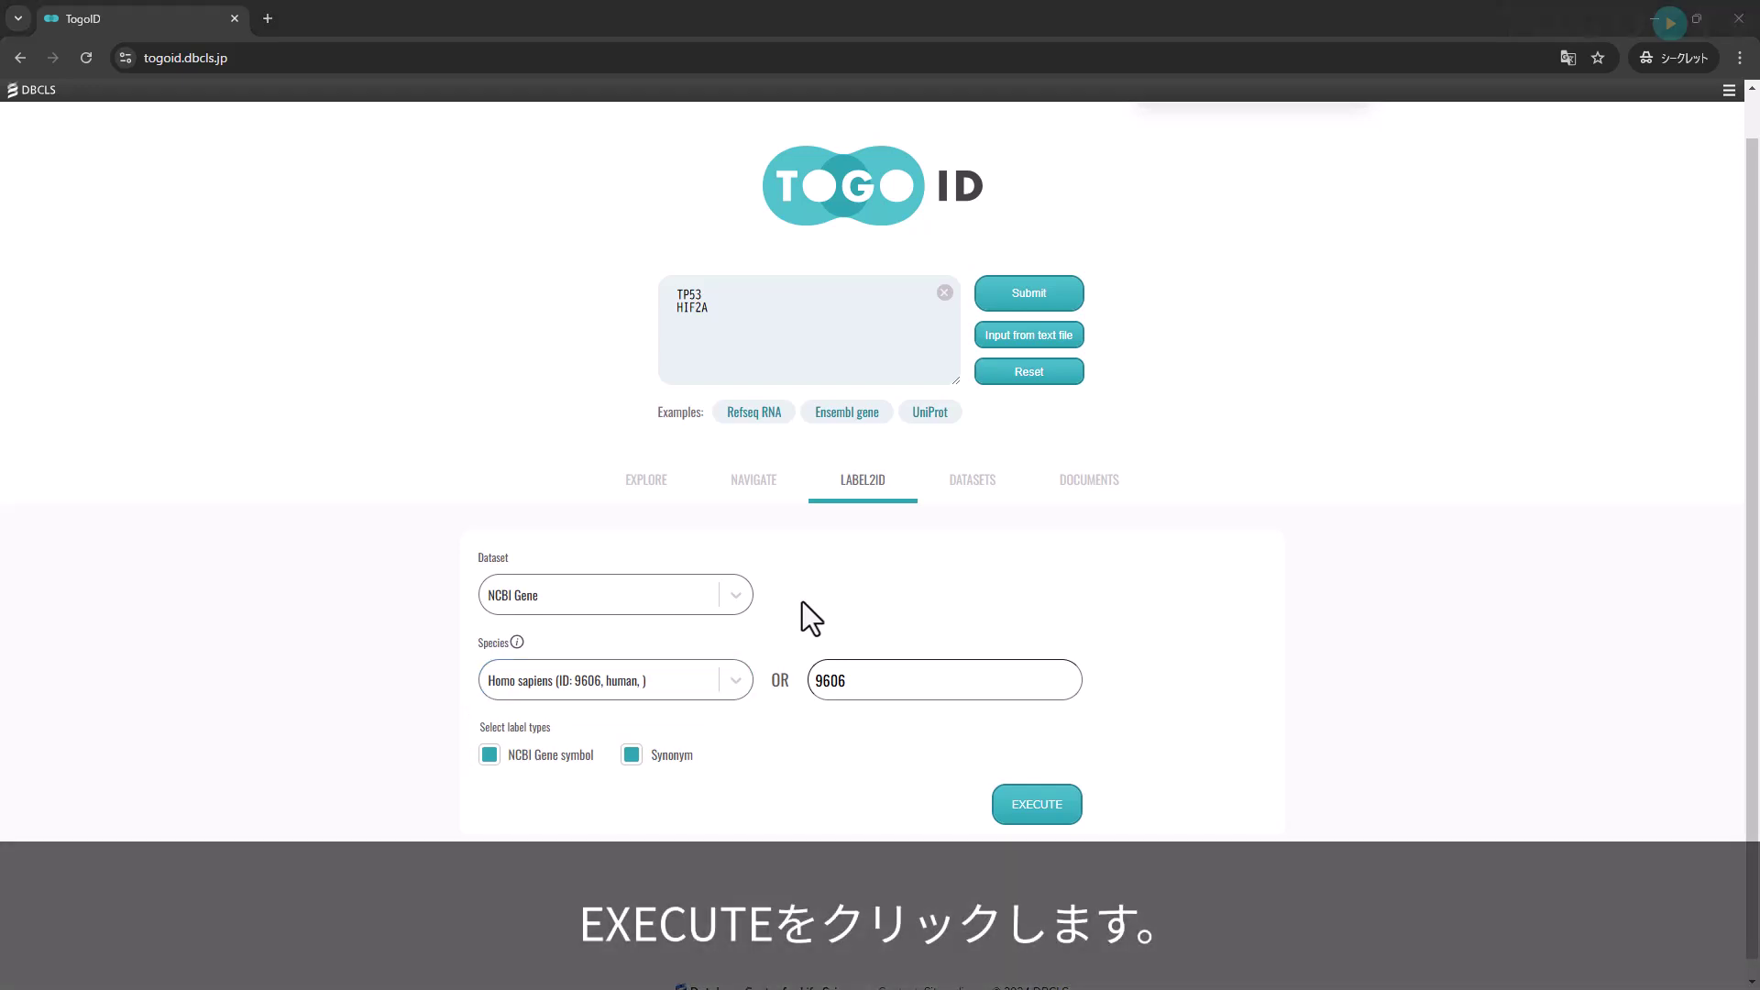
Execute the gene symbol lookup and pass the matched NCBI Gene IDs on for conversion to other IDs
left_click(1025, 806)
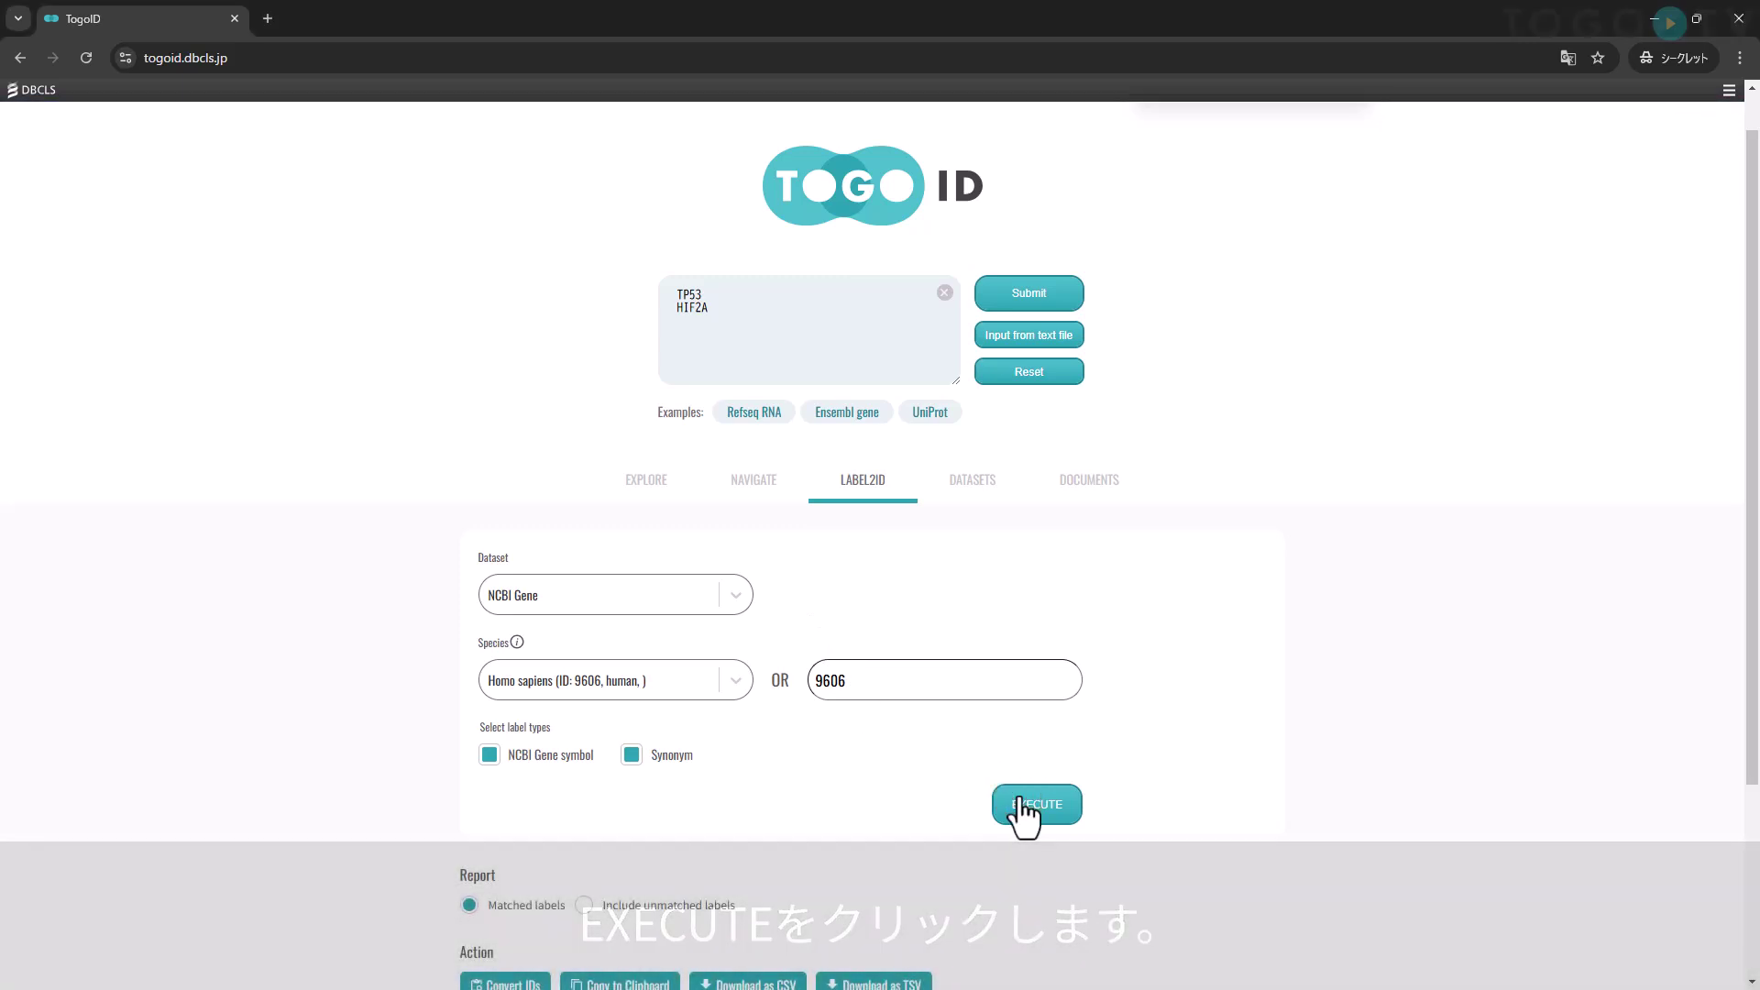
scroll(1020, 799, "down", 2)
scroll(1024, 816, "down", 1)
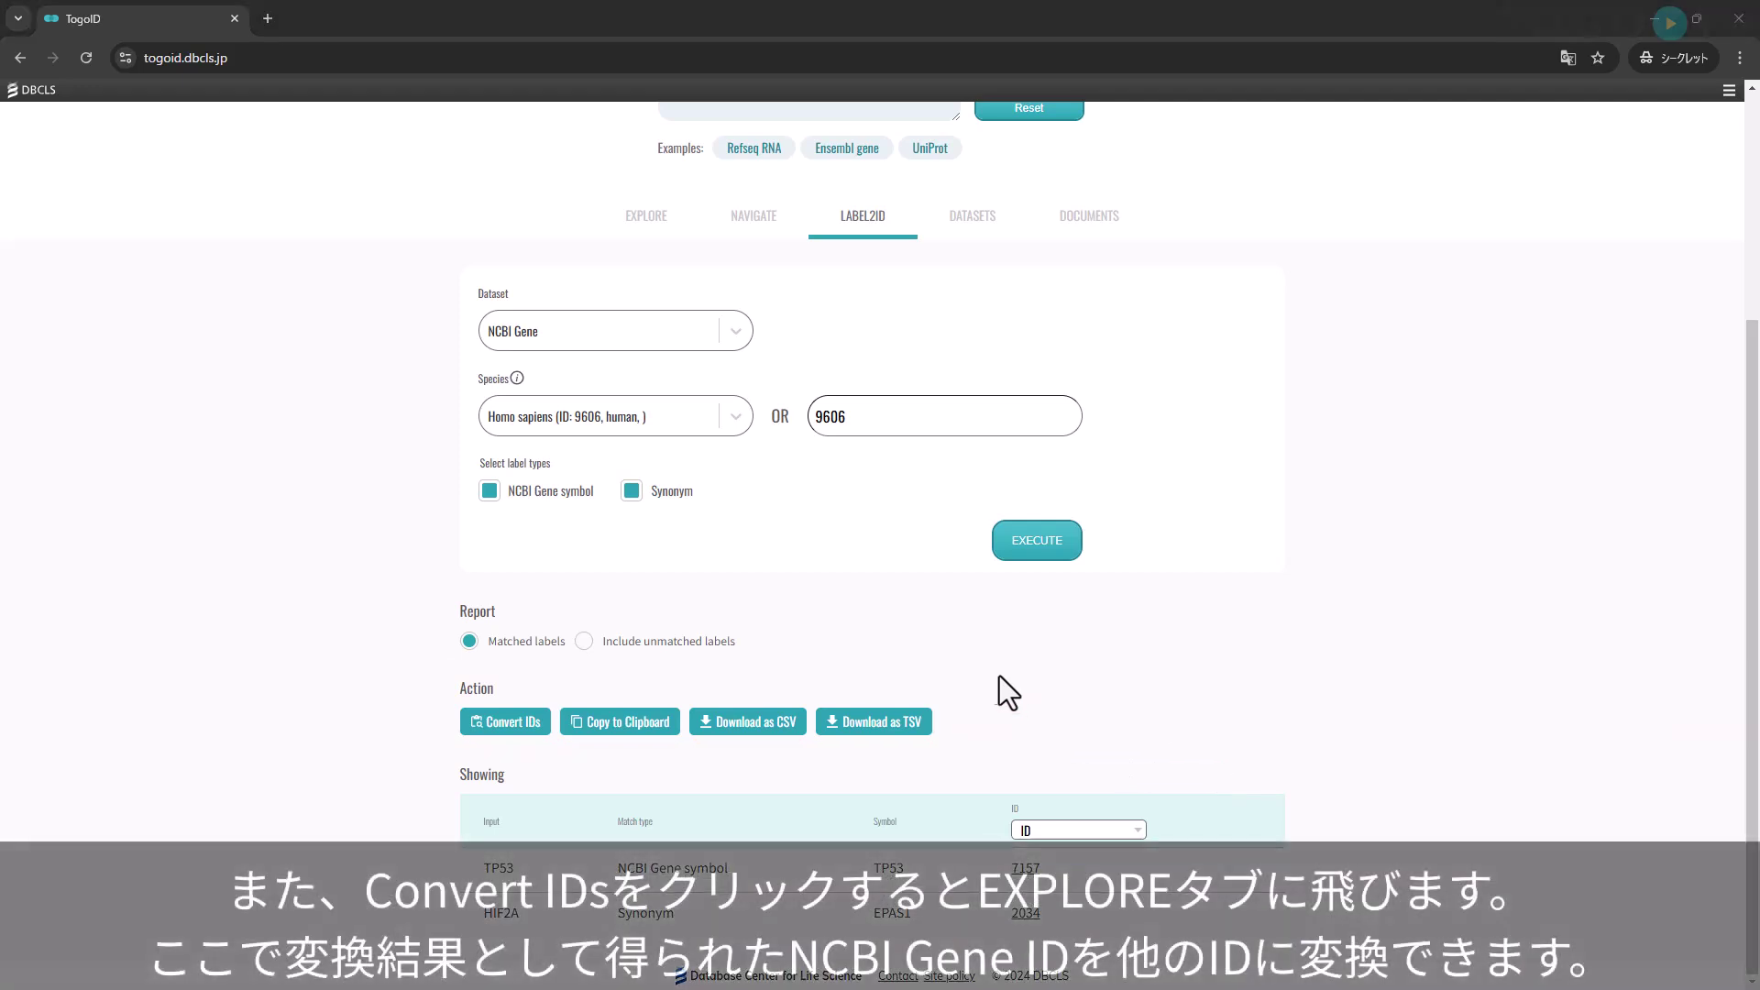
left_click(535, 720)
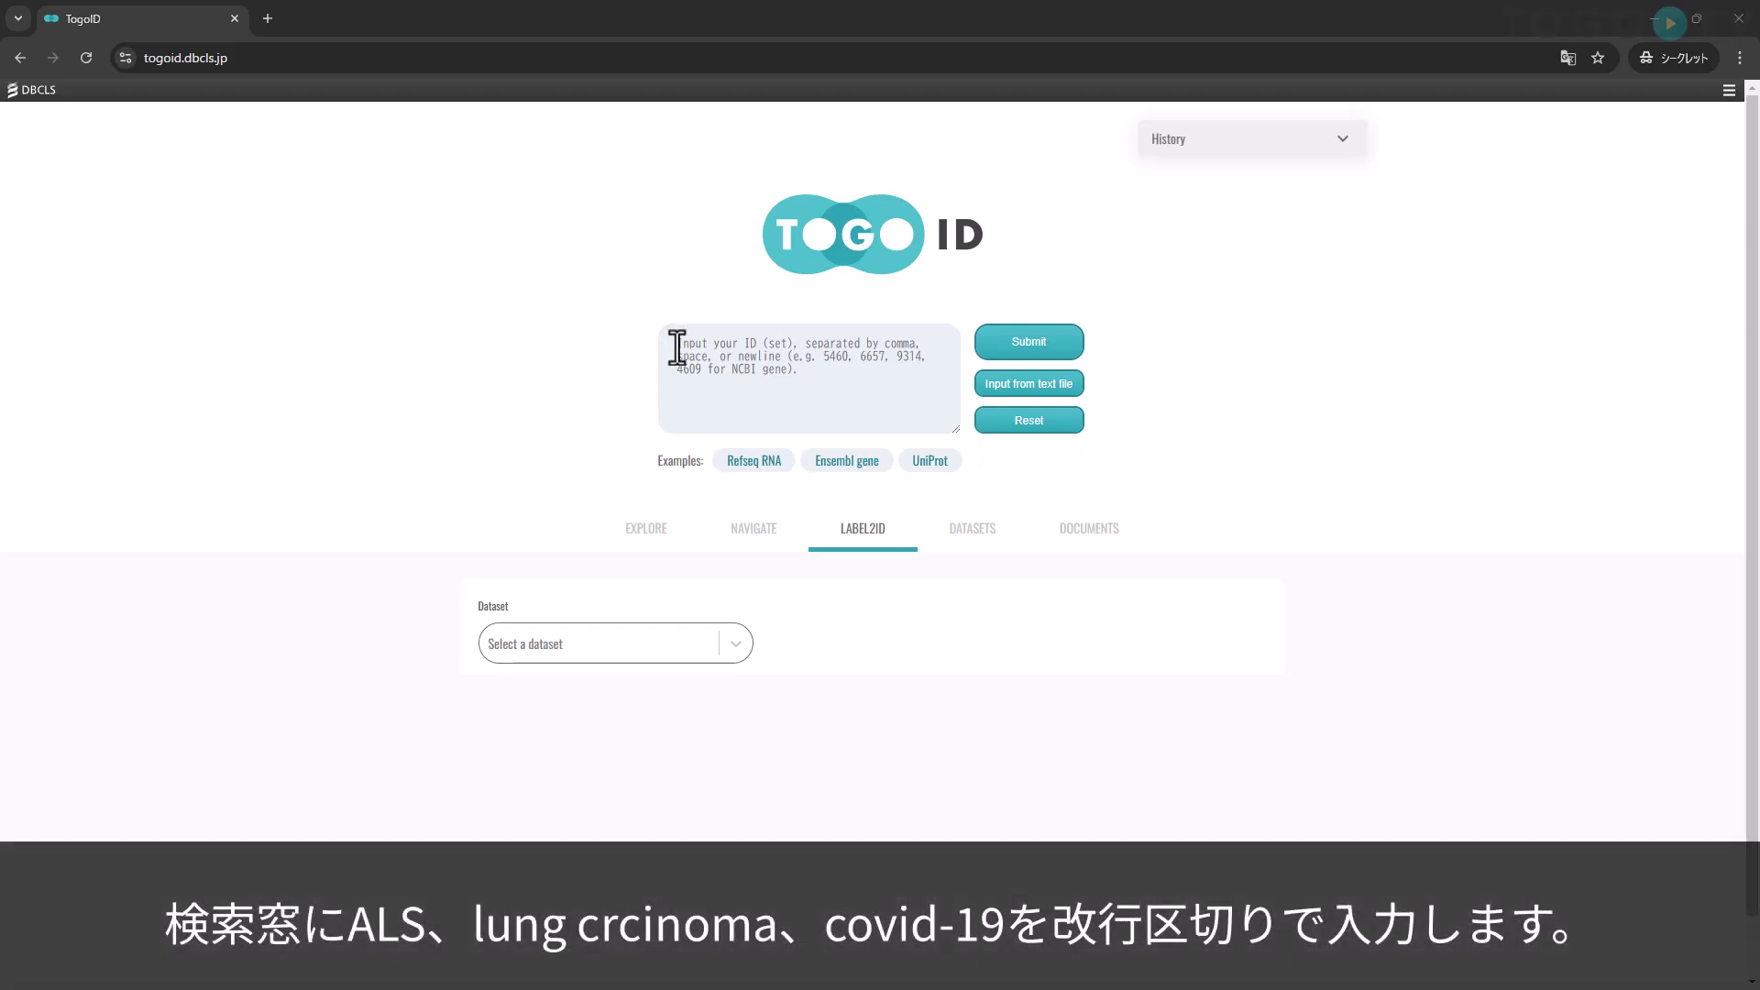
Look up the labels ALS, lung crcinoma and covid-19, one per line, in the MONDO dataset and review the matches
left_click(676, 347)
type("ALS lung crcinoma covid-19")
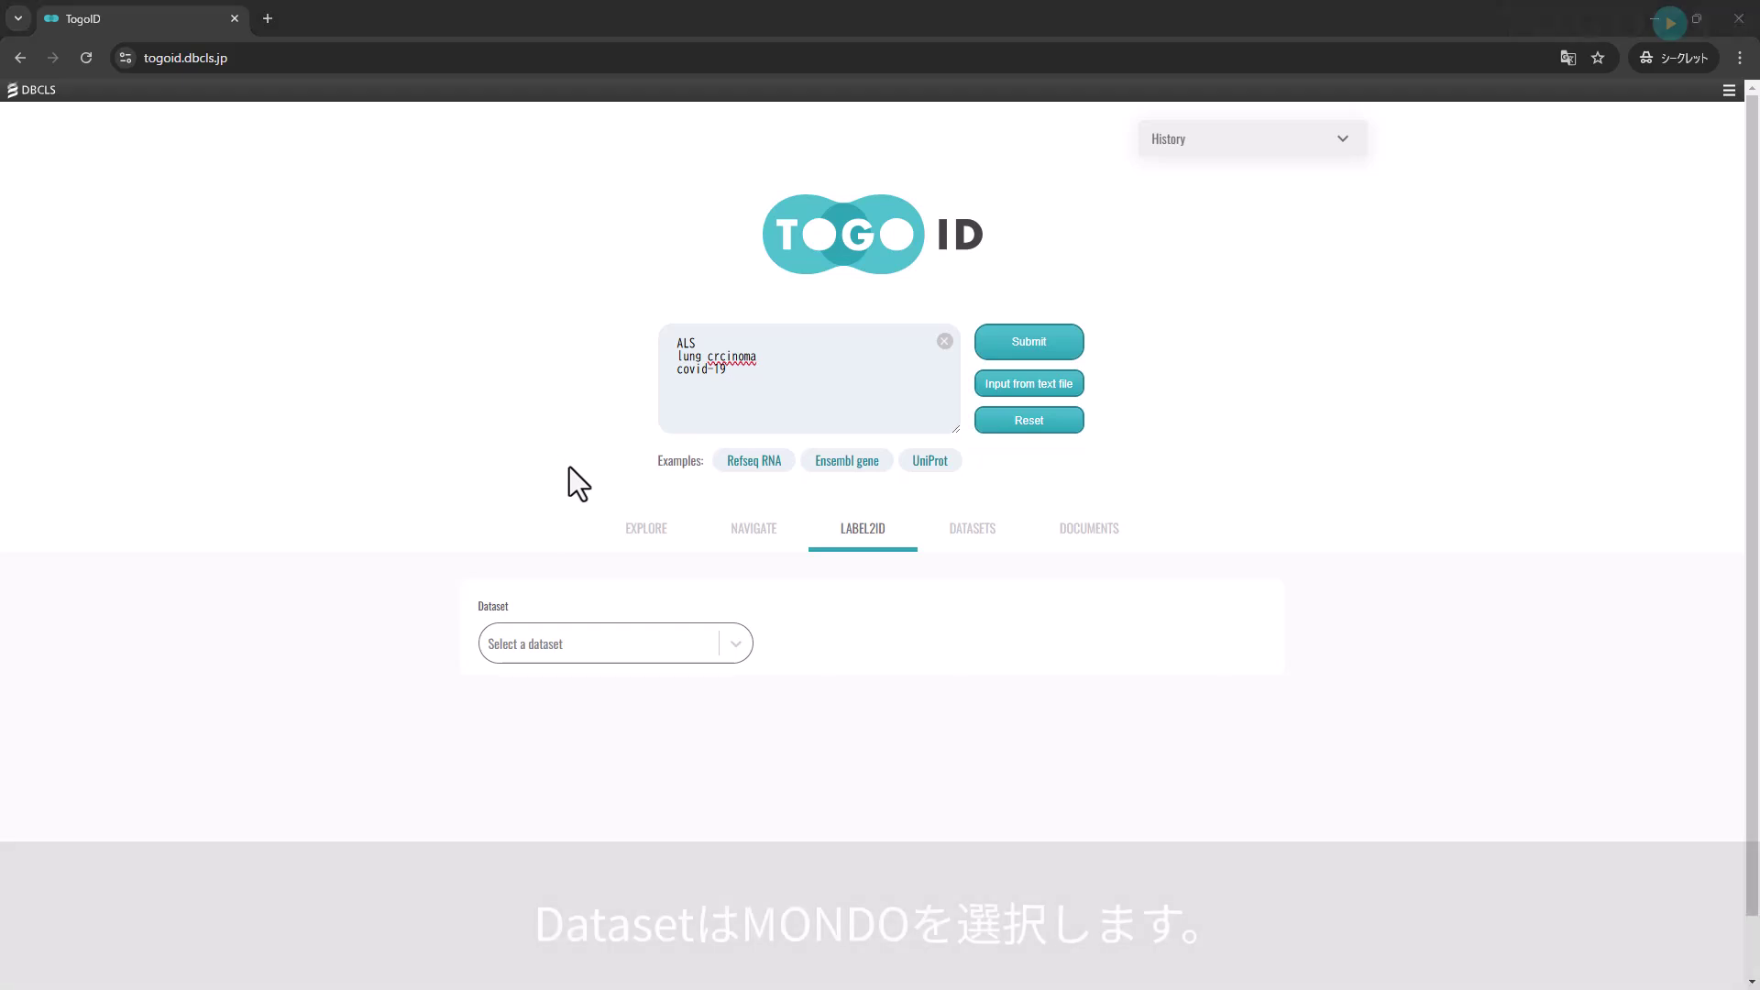
left_click(724, 641)
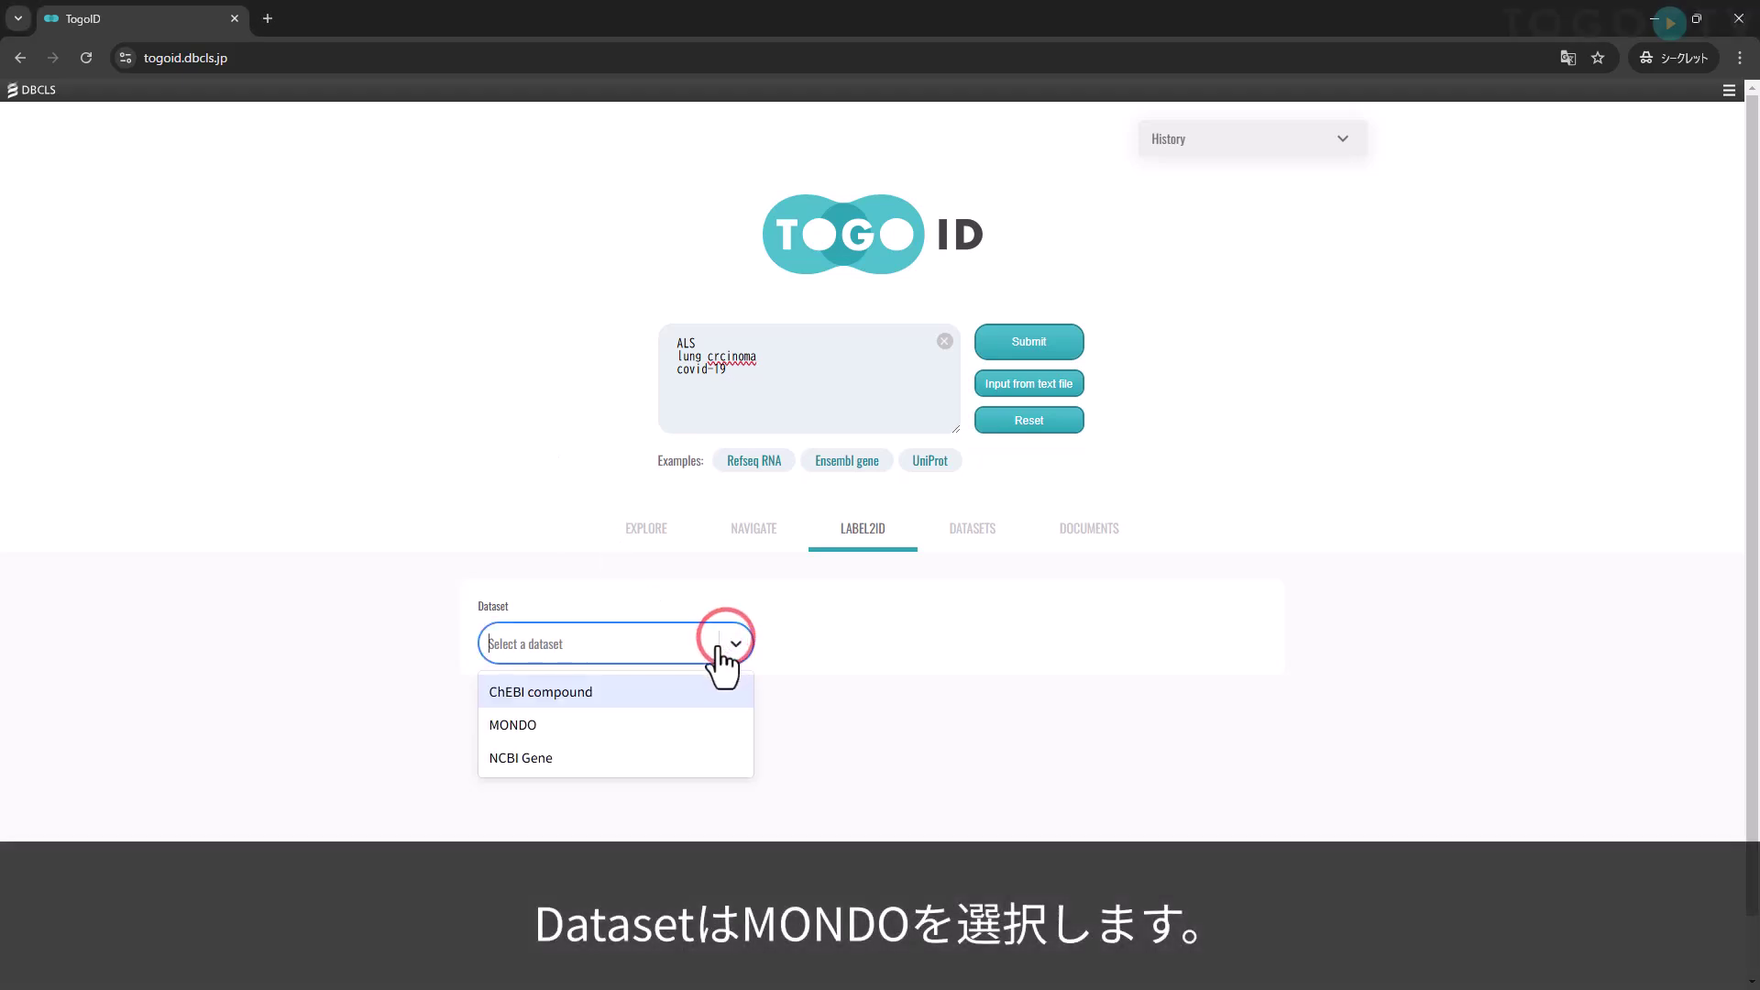
left_click(631, 725)
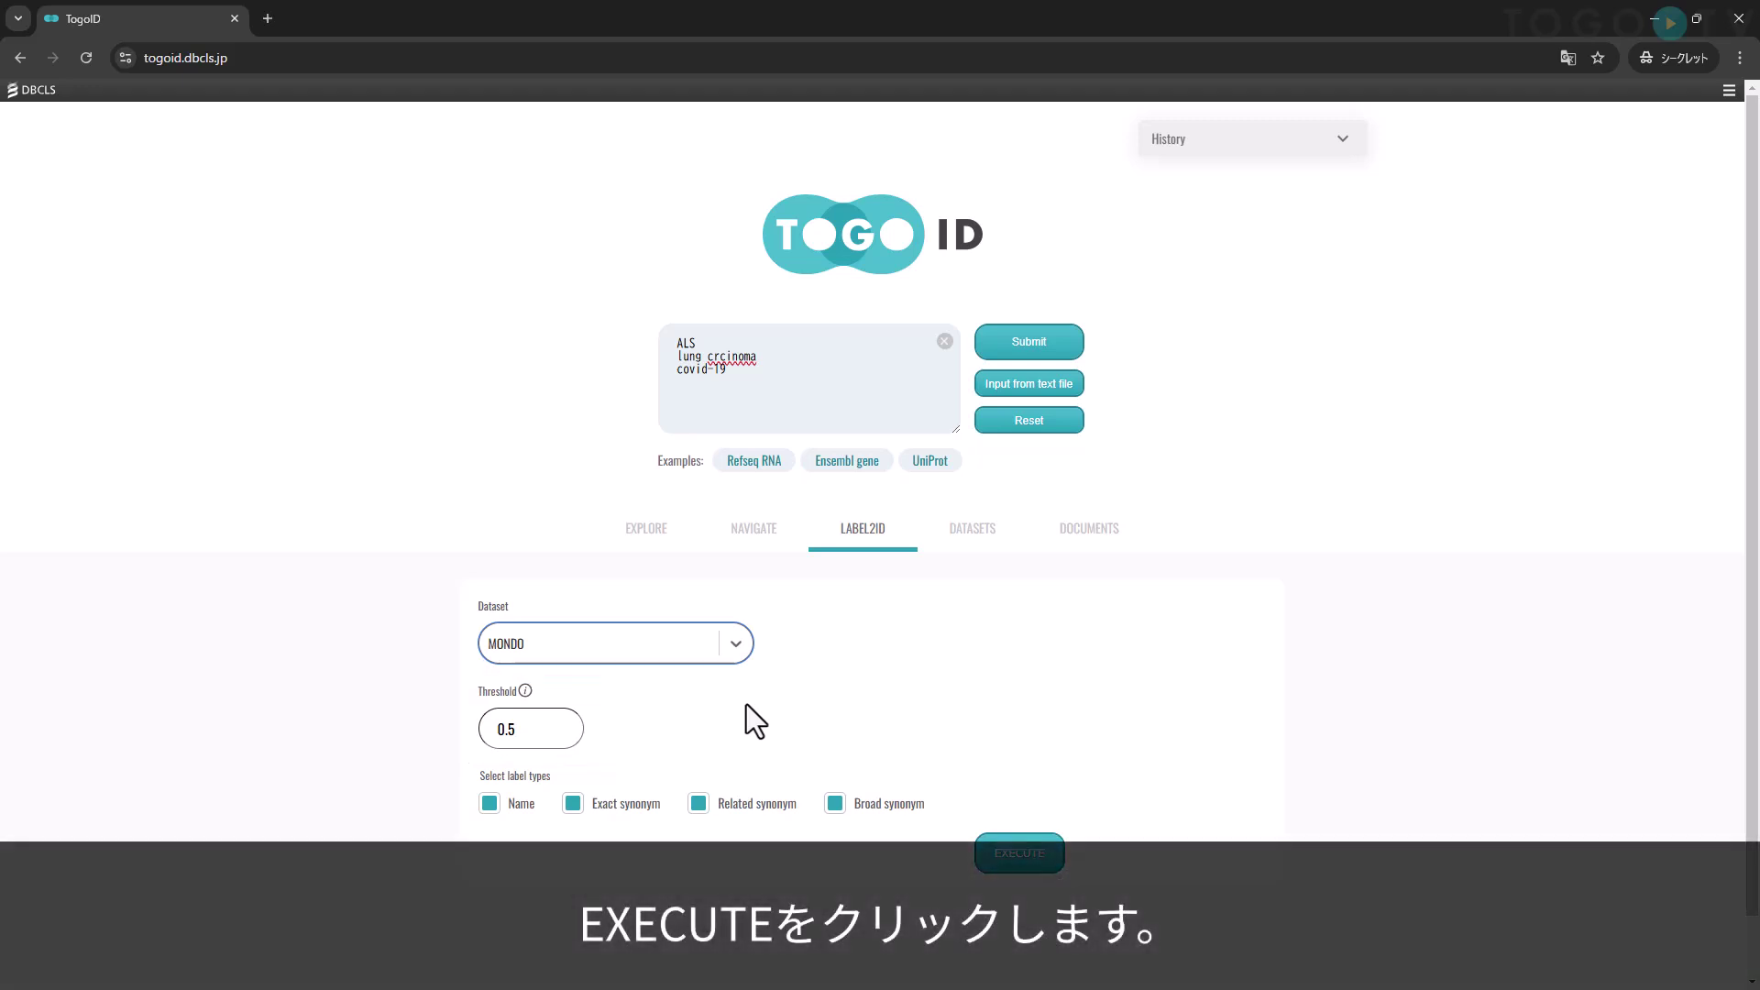
left_click(745, 725)
left_click(1005, 855)
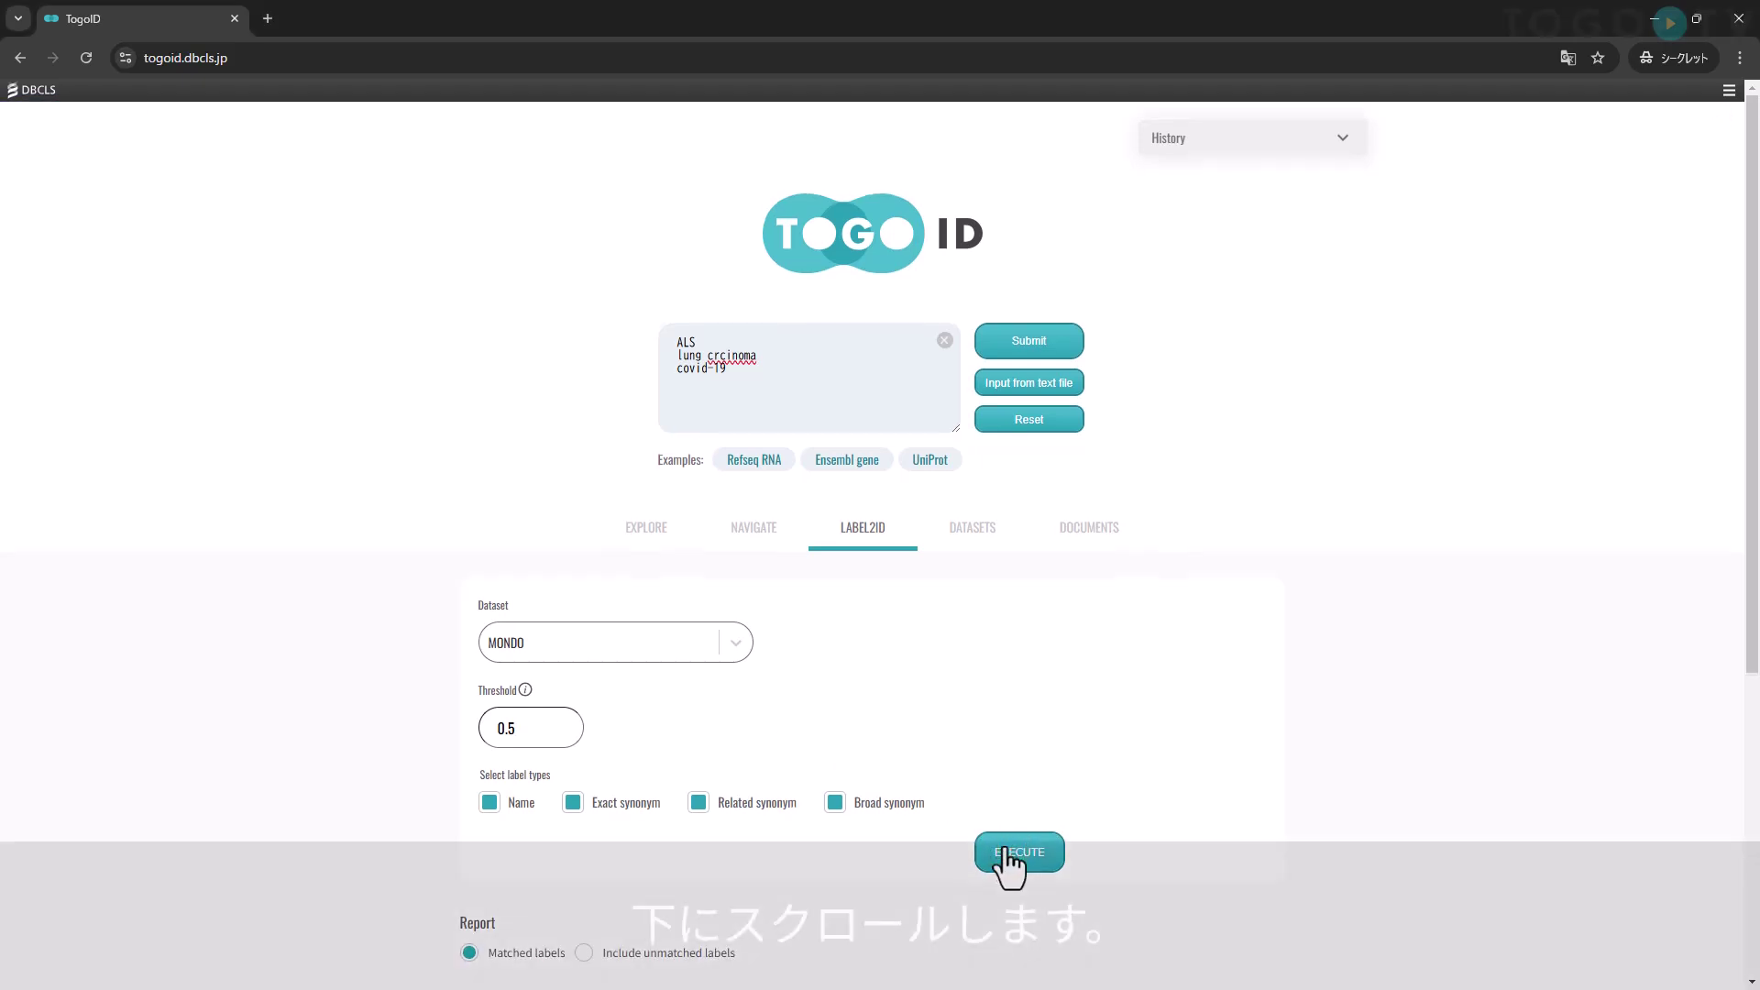
scroll(1005, 858, "down", 5)
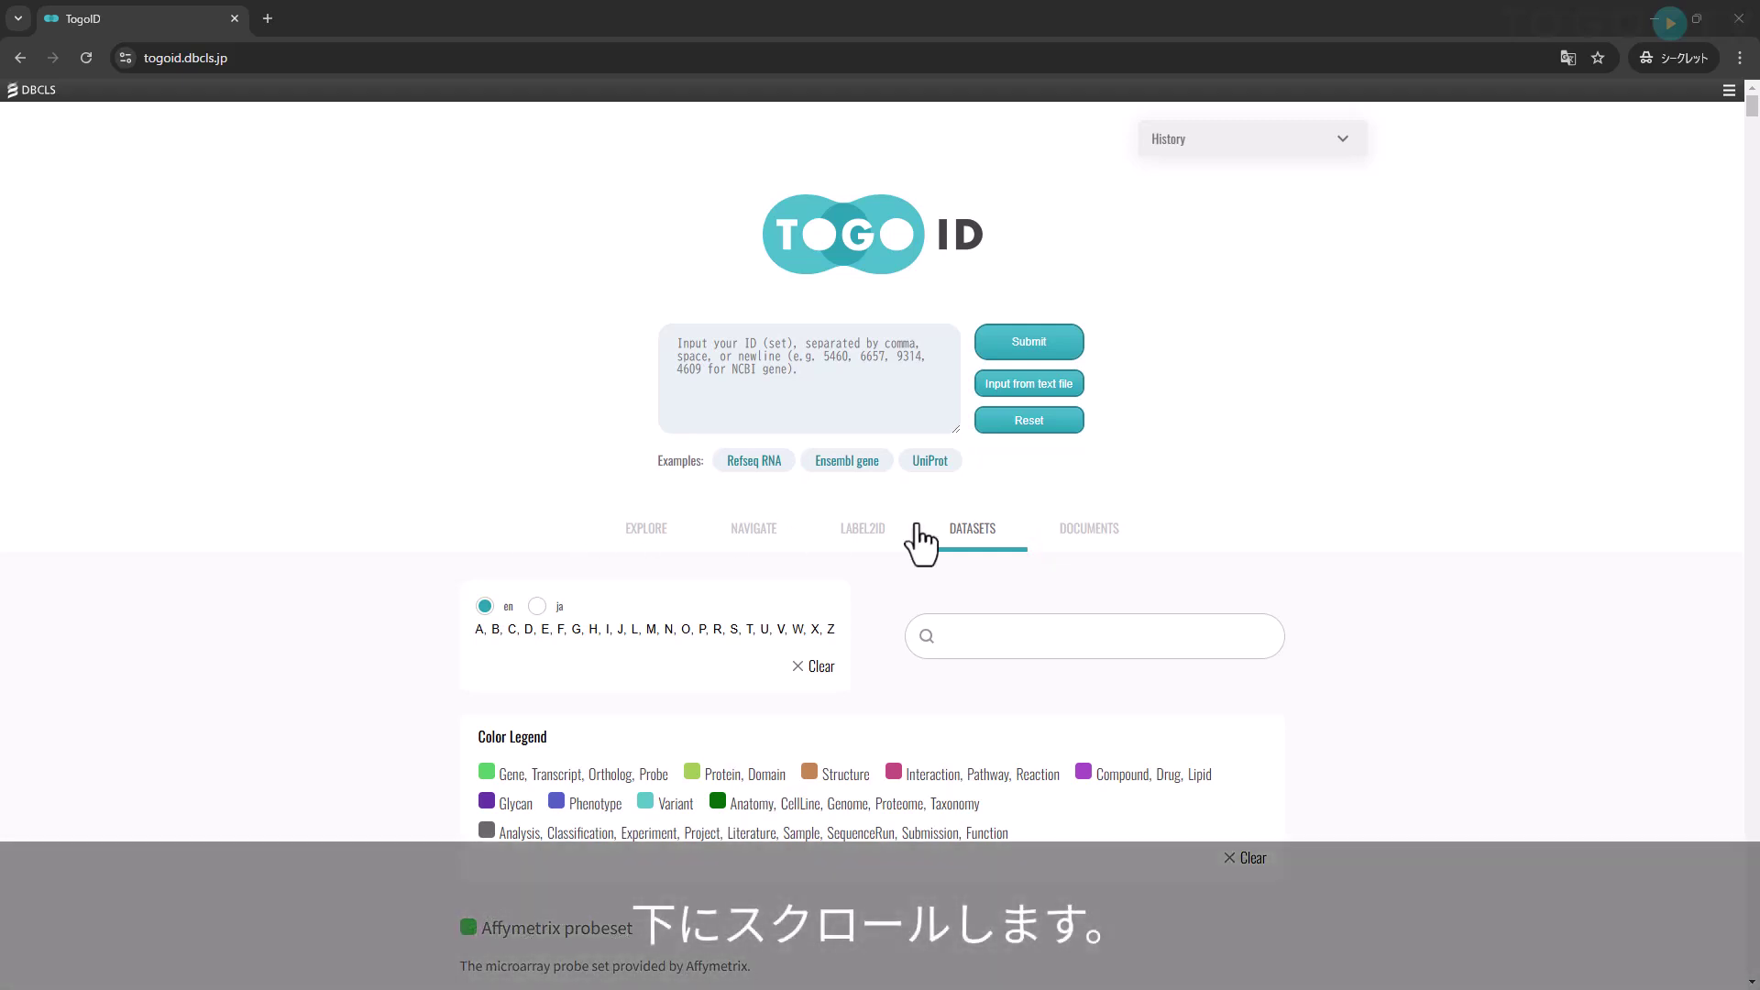
Show the dataset list in Japanese, filter it by initial O and category Phenotype, and choose OMIM phenotype's OMIM-prefixed example IDs
scroll(1269, 479, "down", 4)
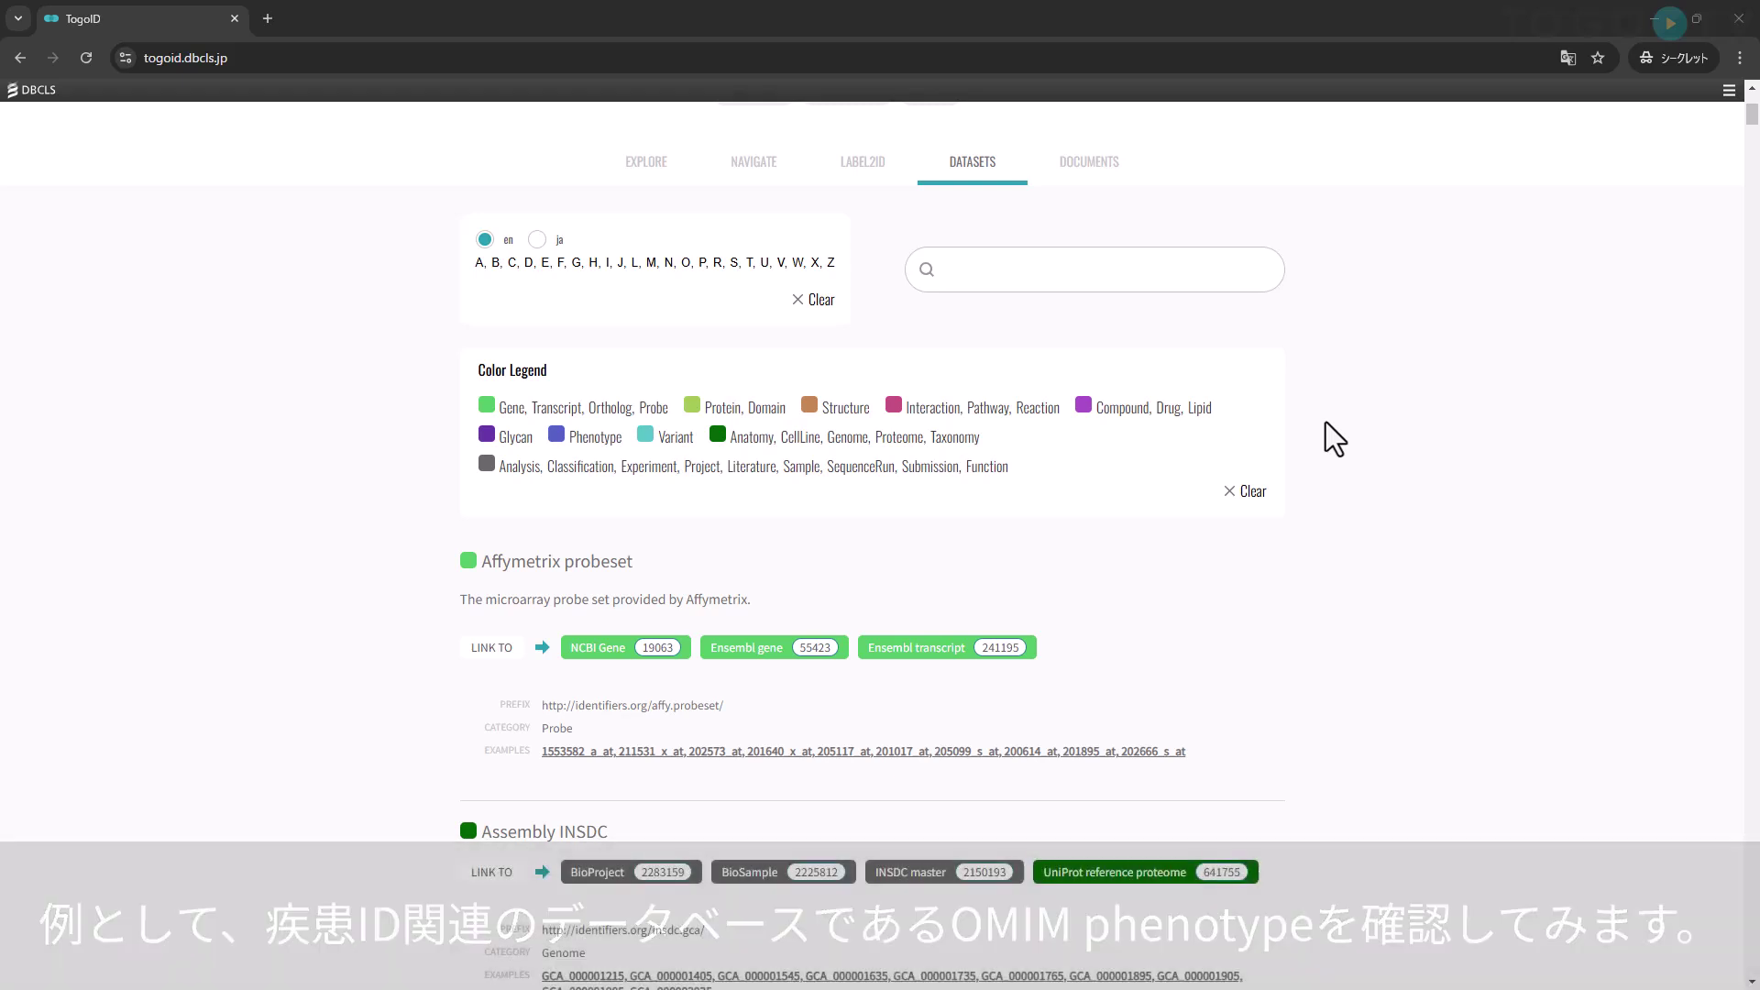
left_click(539, 240)
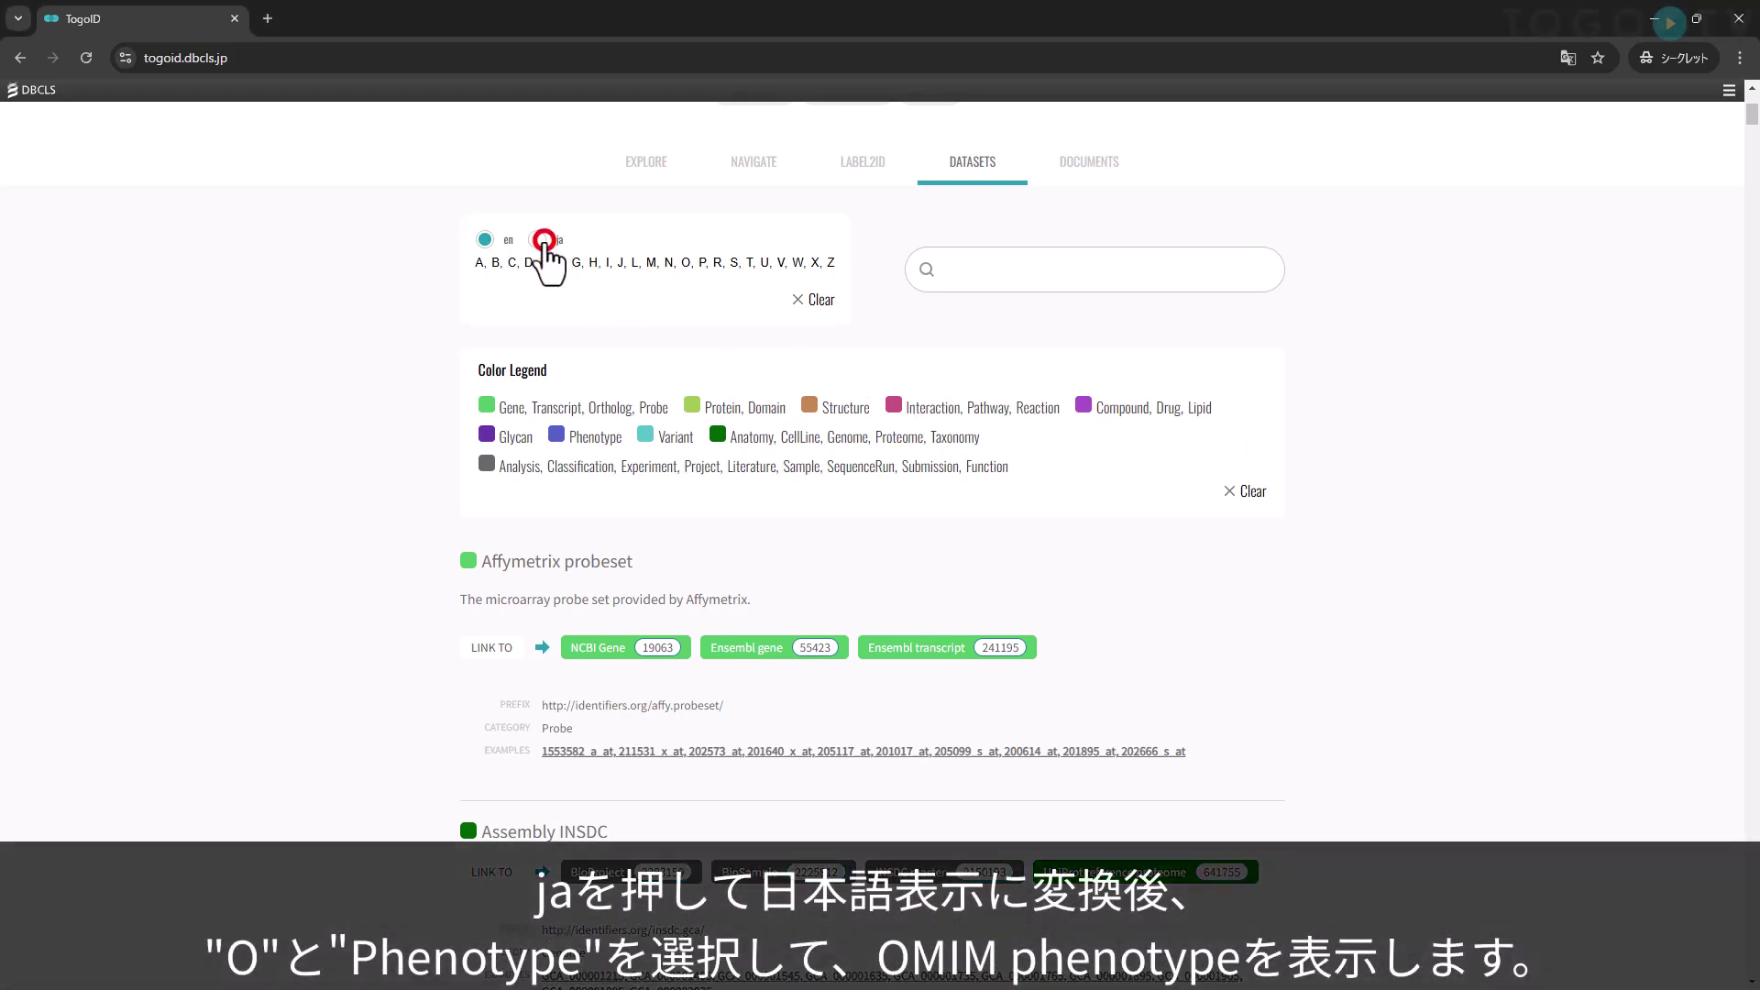
left_click(686, 263)
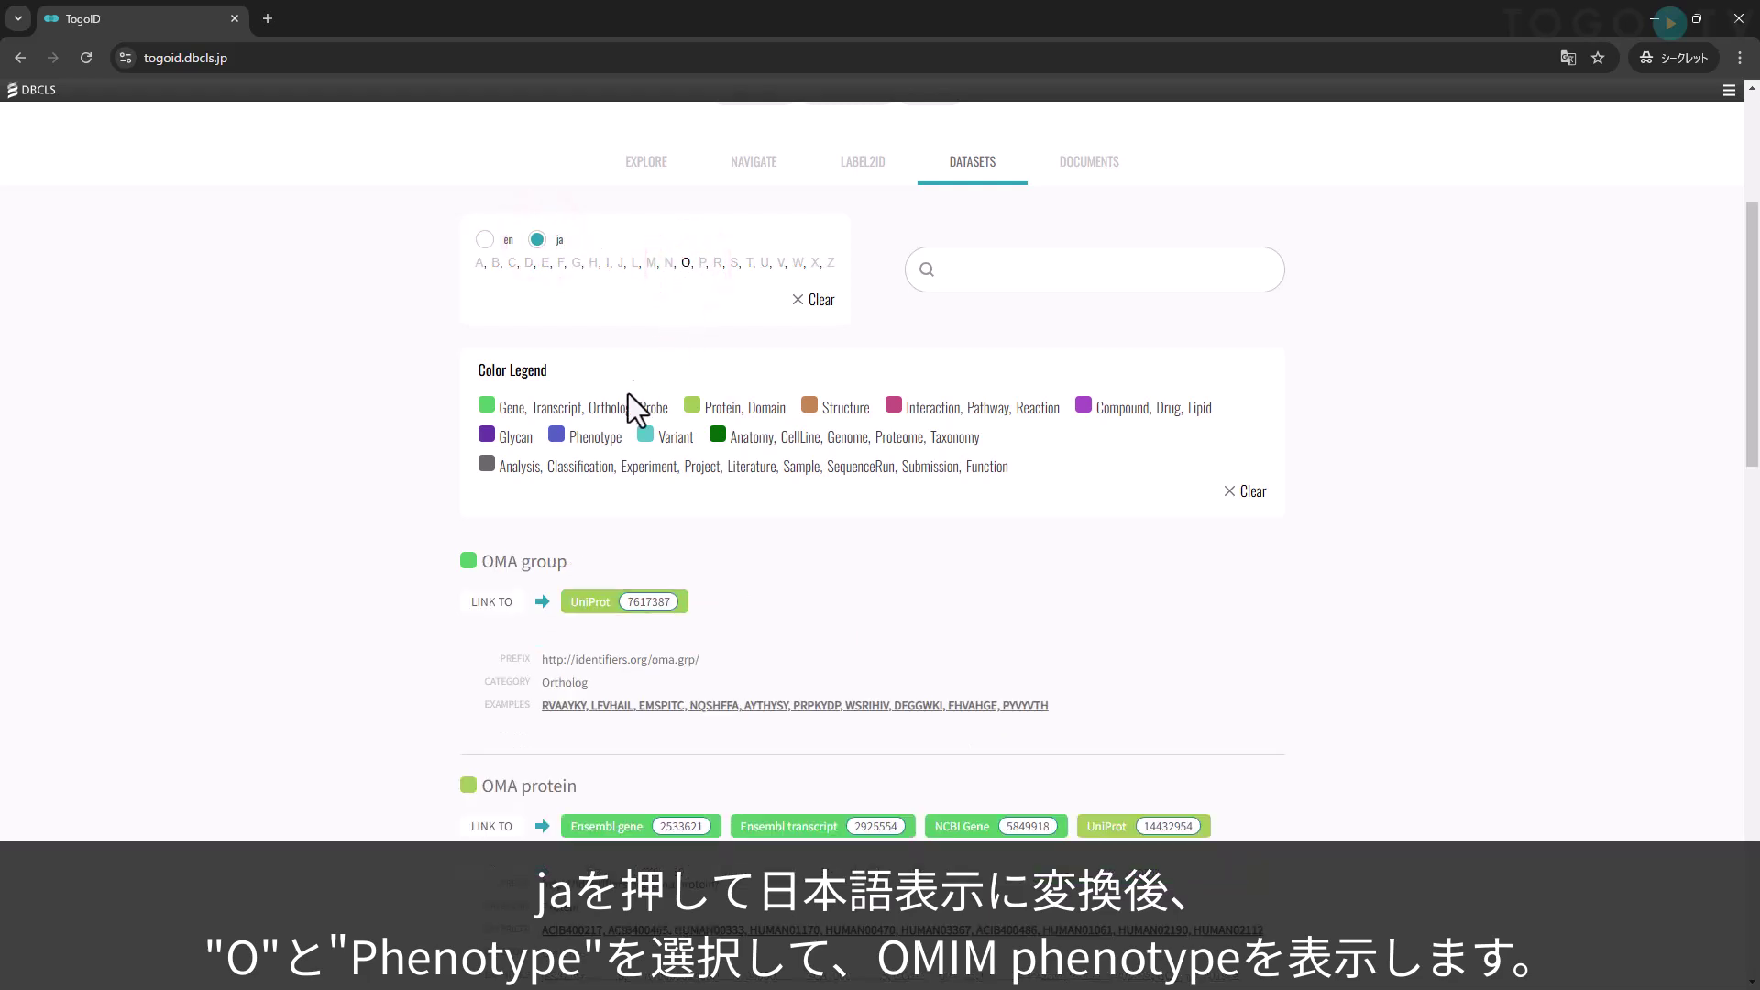
left_click(593, 438)
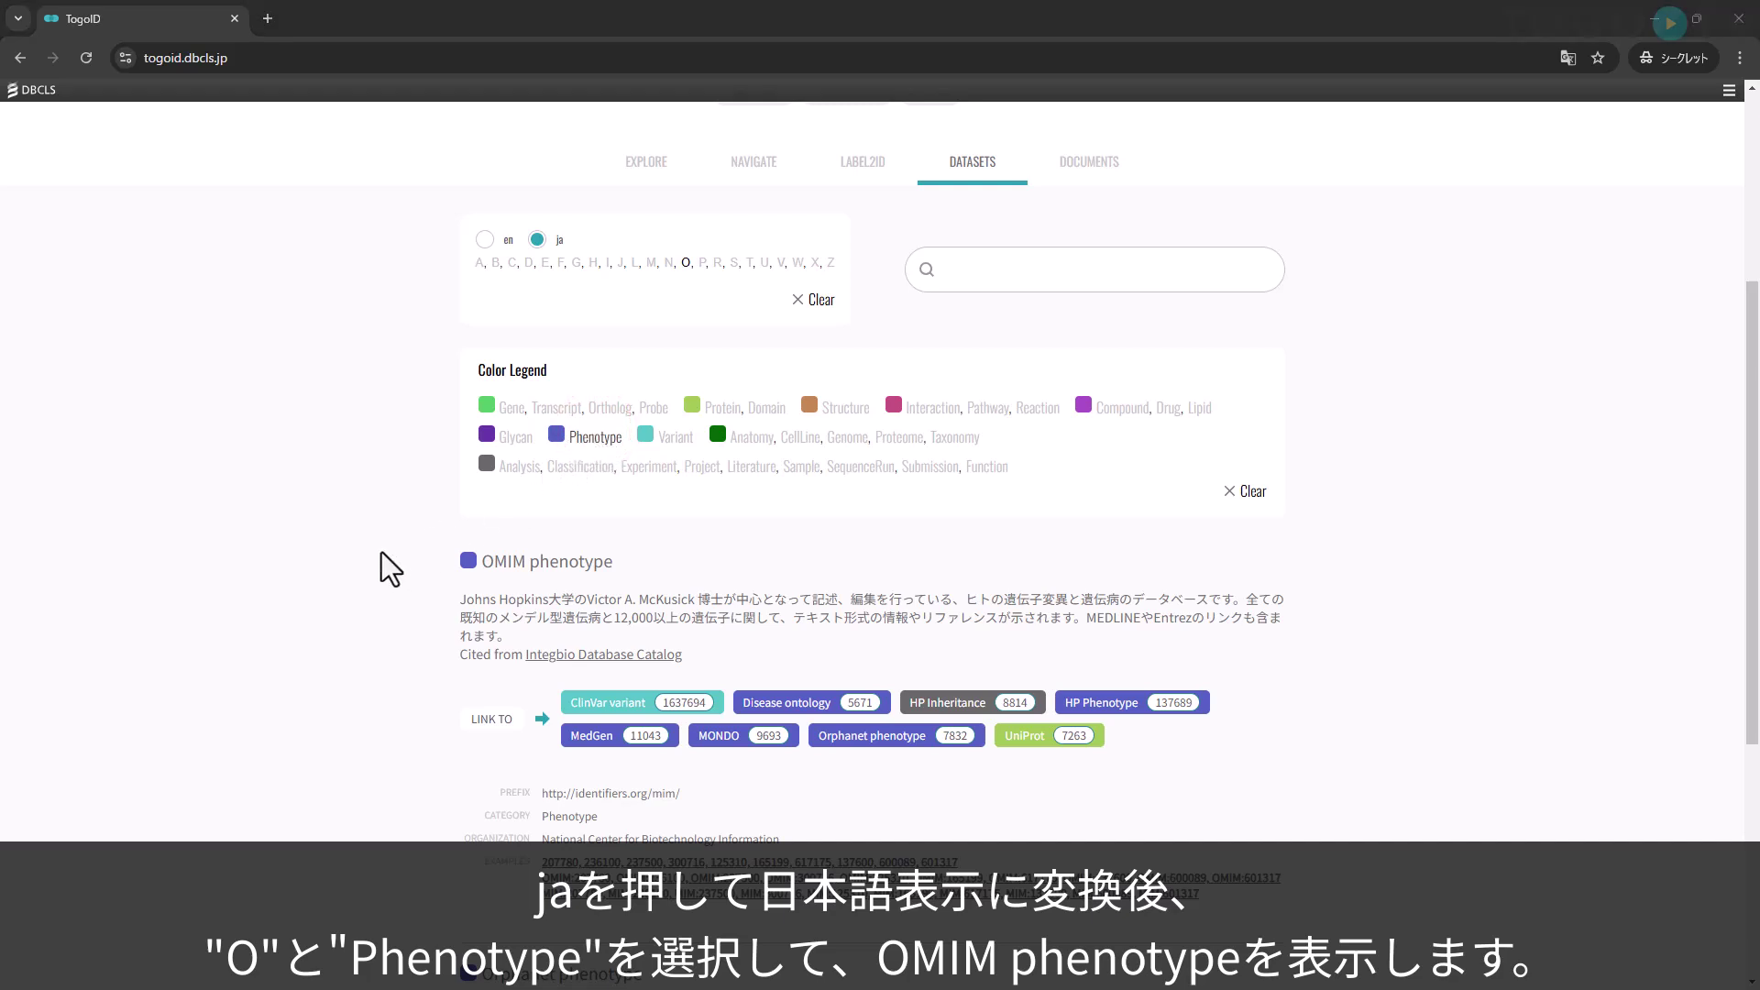
scroll(382, 552, "down", 1)
scroll(381, 552, "down", 1)
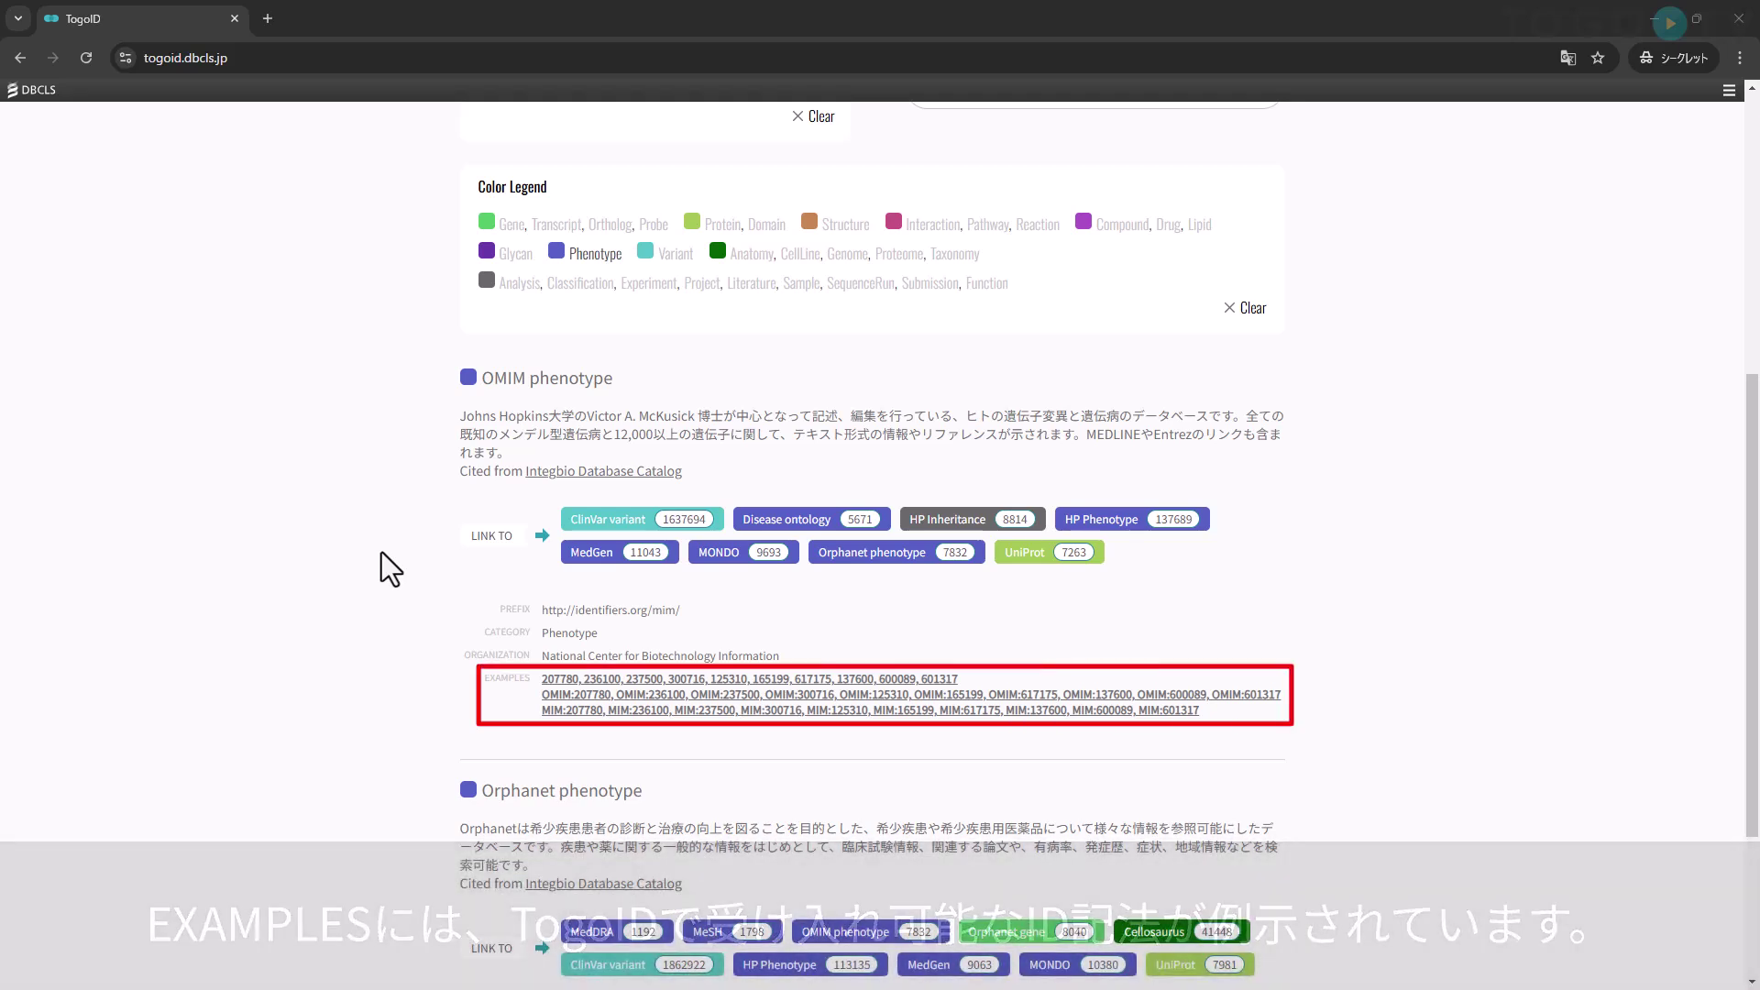
left_click(550, 694)
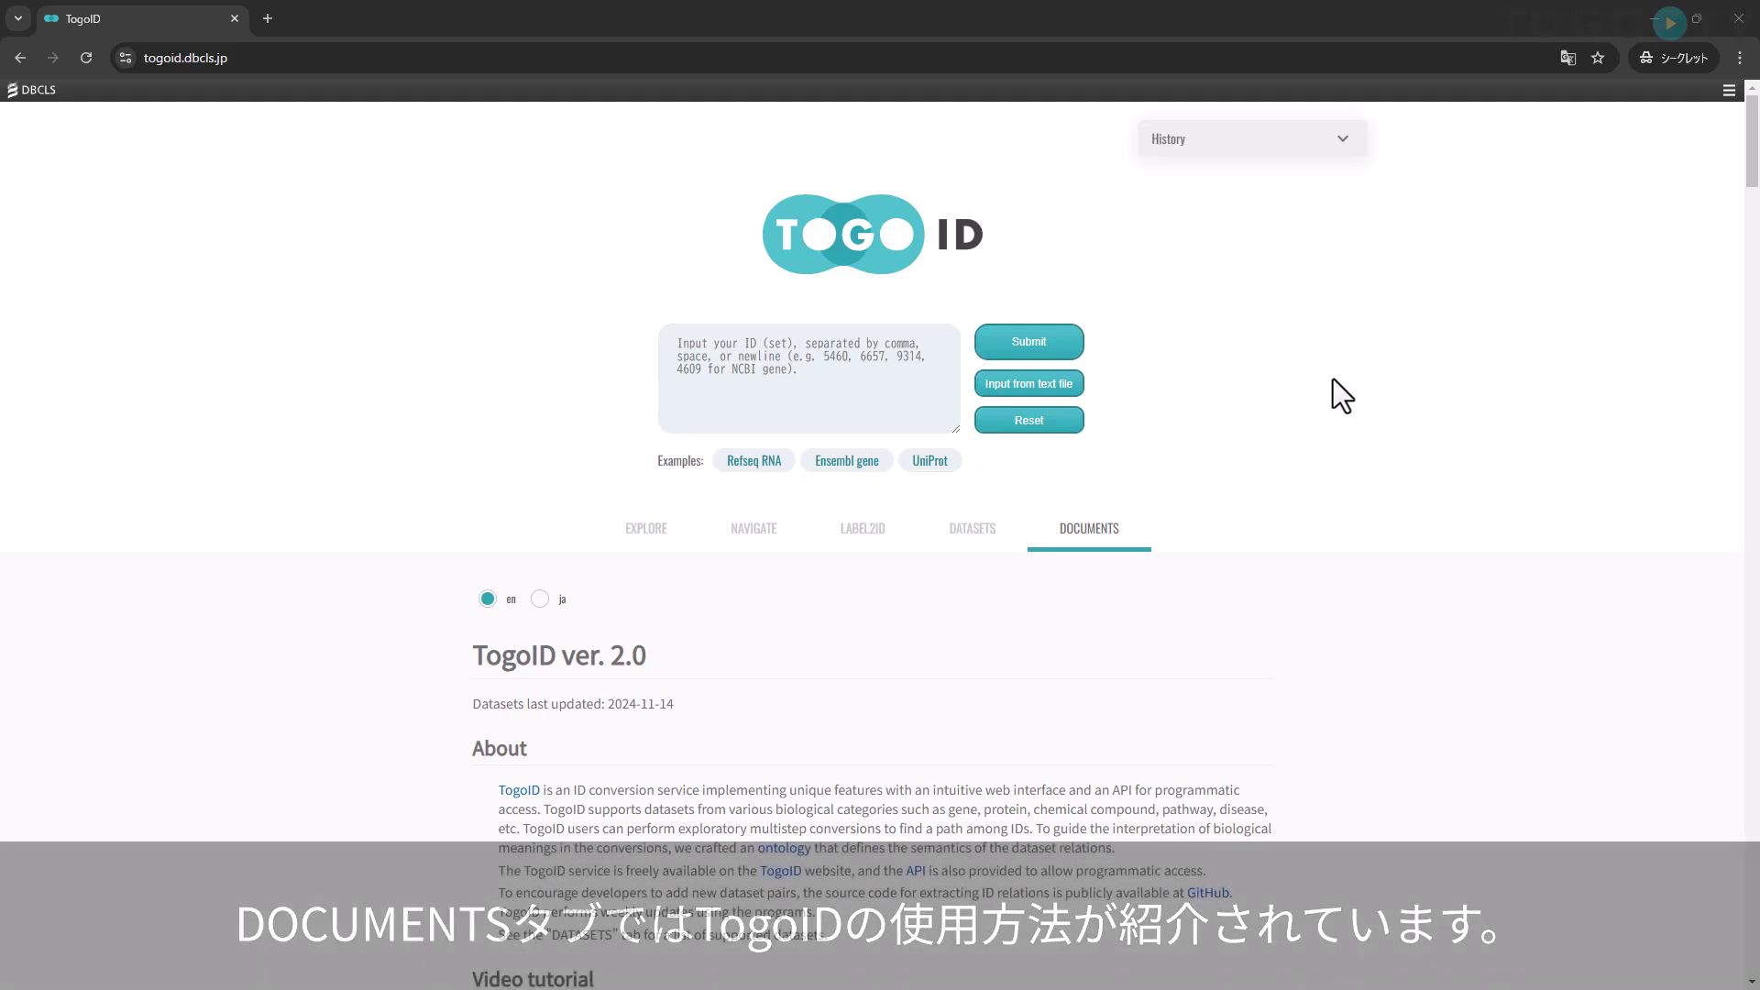
Display the TogoID documentation in Japanese and open the API Documentation (Swagger) linked in its API section
left_click(539, 599)
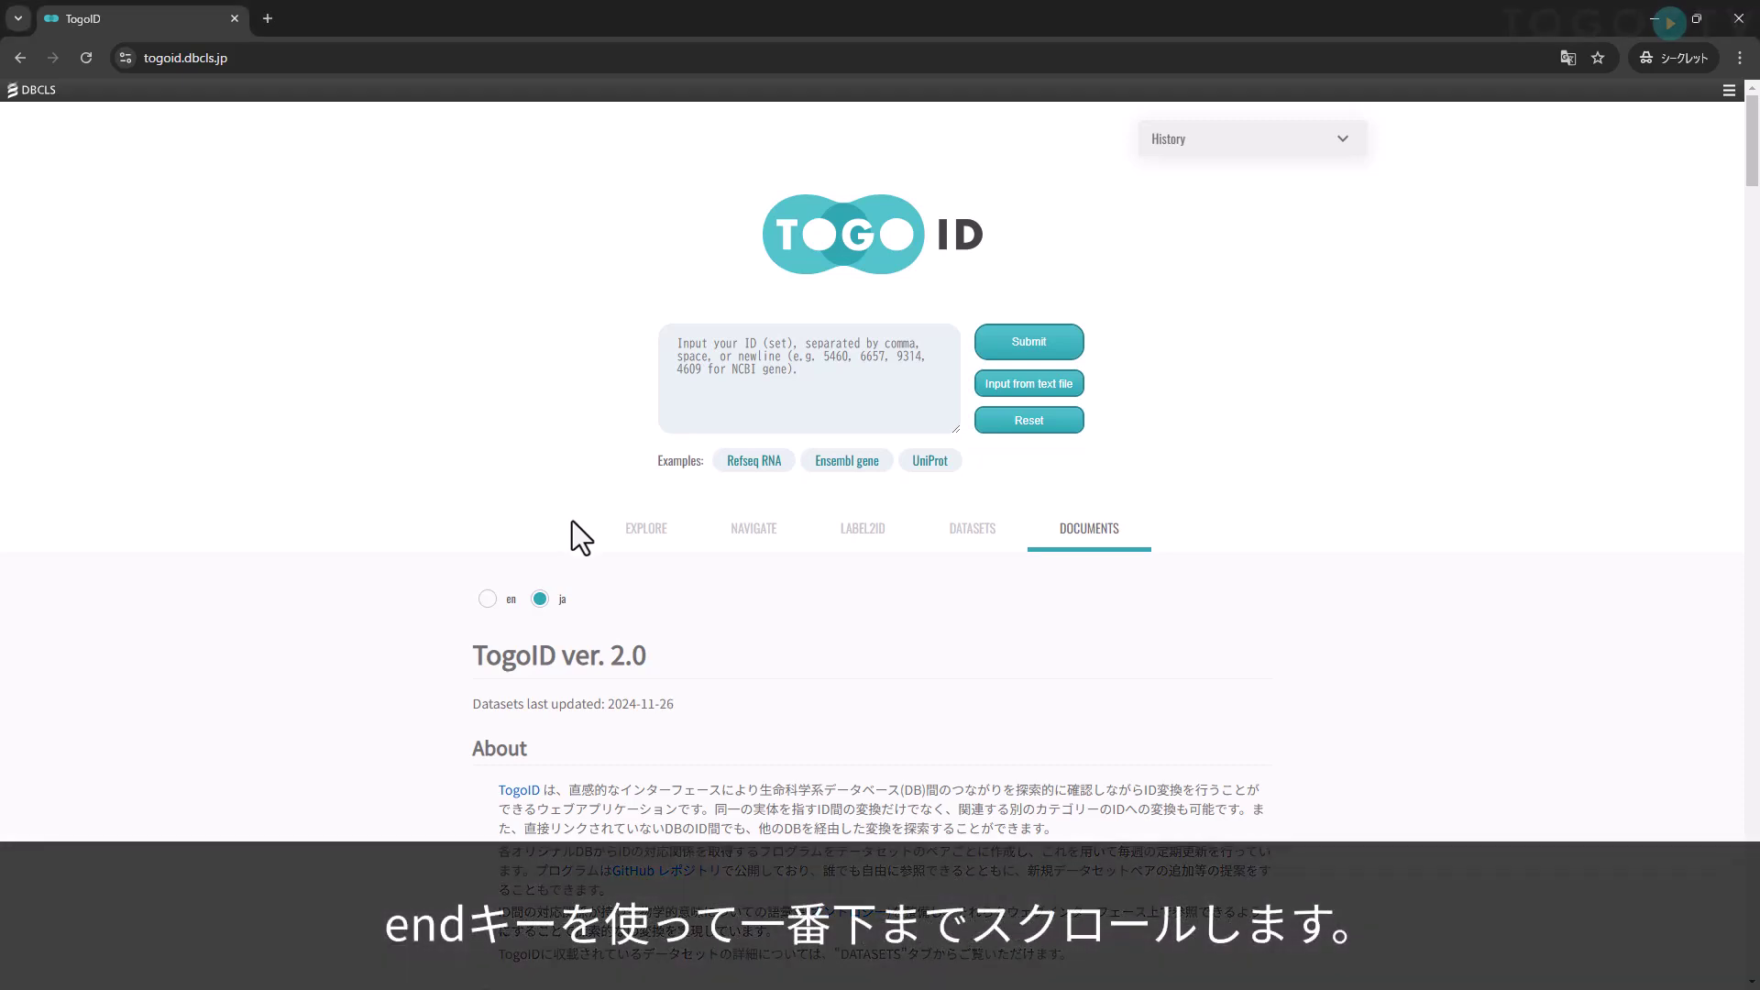
key("End")
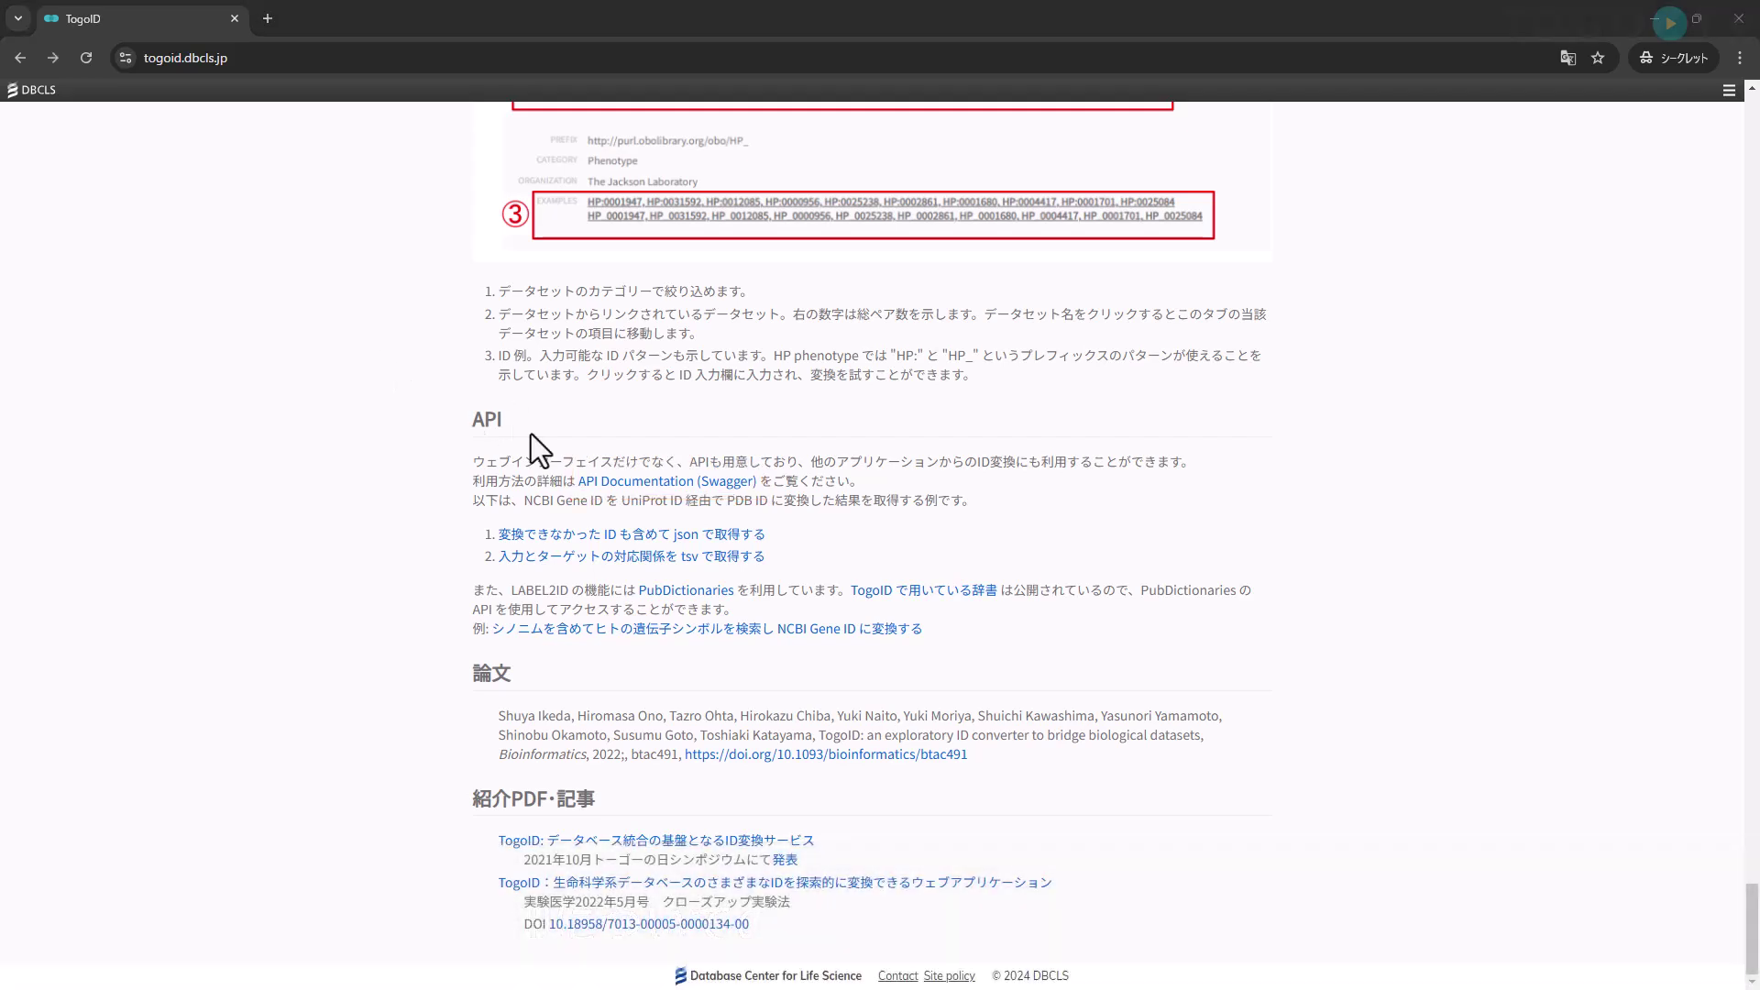
left_click(612, 486)
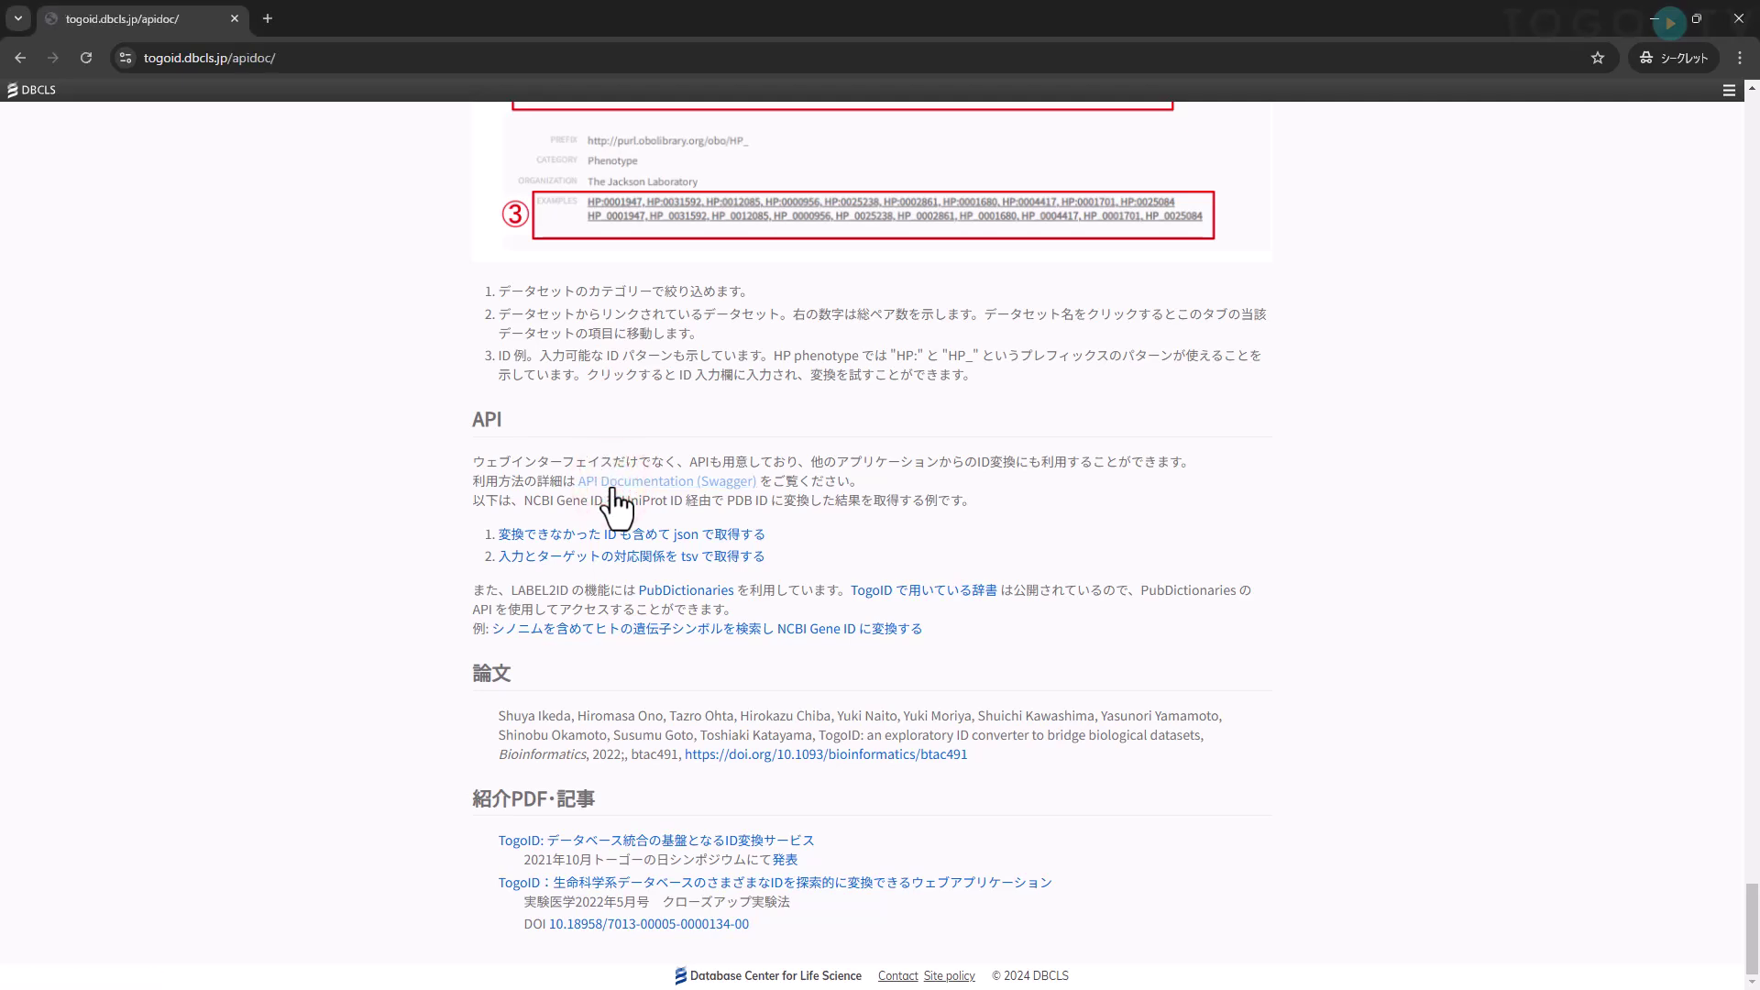